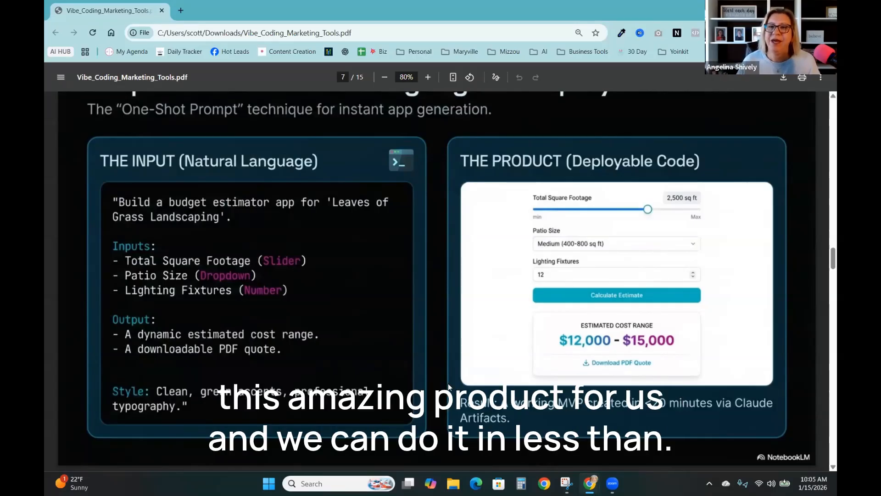
Step: Look through the Vibe_Coding_Marketing_Tools.pdf slides from the one-shot prompt example on page 7 to the closing message on page 14
{"action": "scroll", "coordinate": [449, 387], "scroll_direction": "down", "scroll_amount": 5}
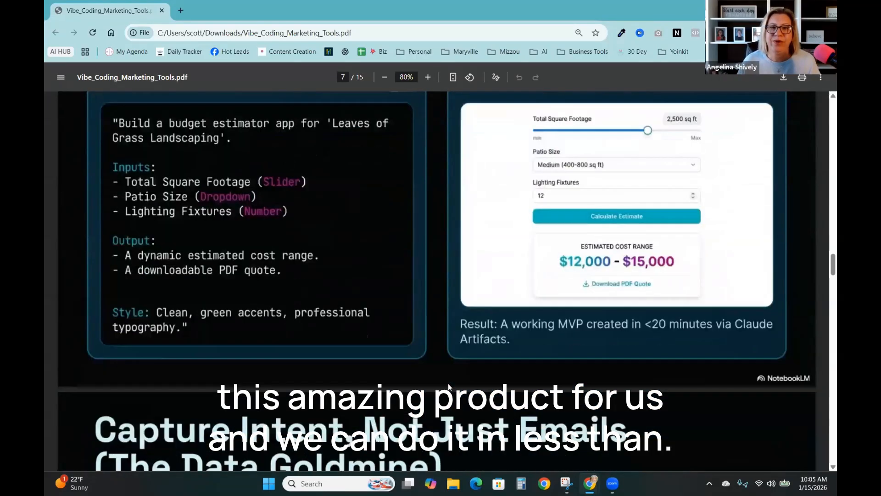
{"action": "scroll", "coordinate": [449, 386], "scroll_direction": "down", "scroll_amount": 4}
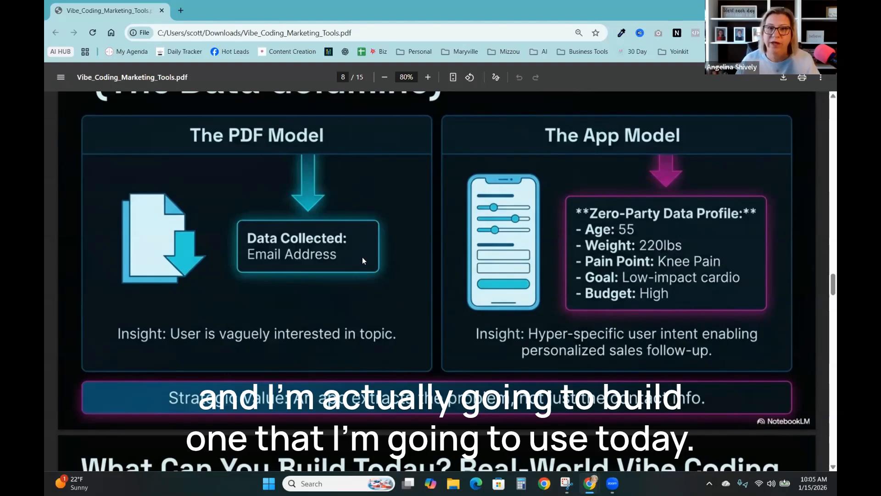
{"action": "scroll", "coordinate": [458, 283], "scroll_direction": "down", "scroll_amount": 6}
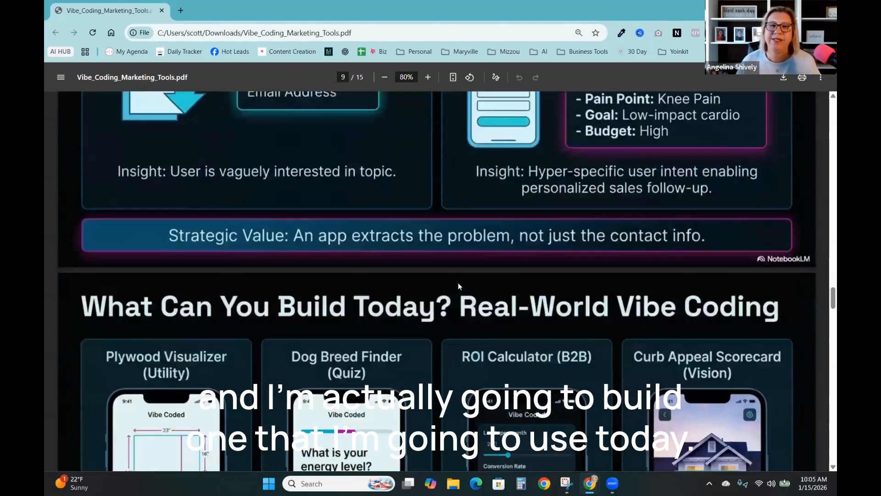
{"action": "scroll", "coordinate": [458, 285], "scroll_direction": "down", "scroll_amount": 1}
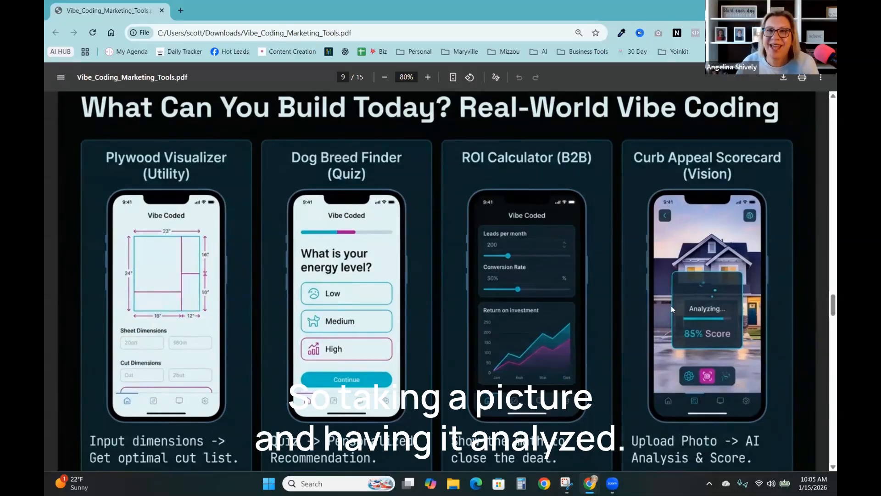
{"action": "scroll", "coordinate": [614, 385], "scroll_direction": "down", "scroll_amount": 8}
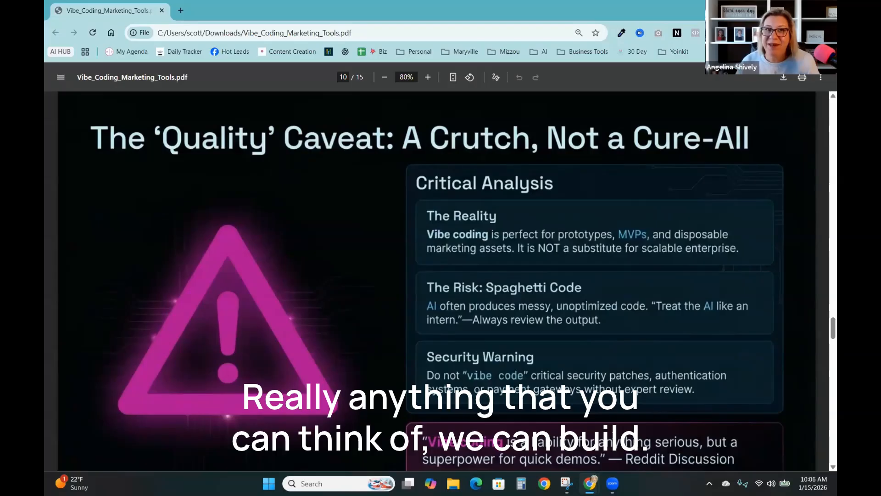
{"action": "scroll", "coordinate": [613, 443], "scroll_direction": "down", "scroll_amount": 7}
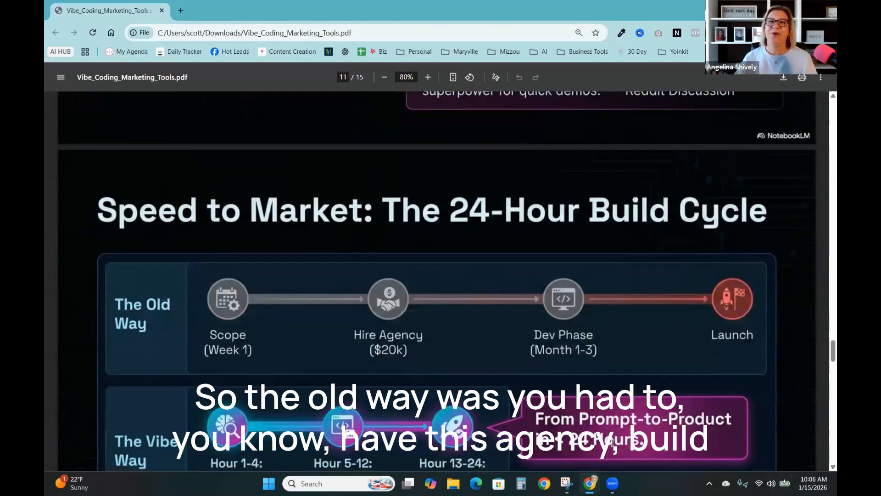
{"action": "scroll", "coordinate": [612, 443], "scroll_direction": "down", "scroll_amount": 2}
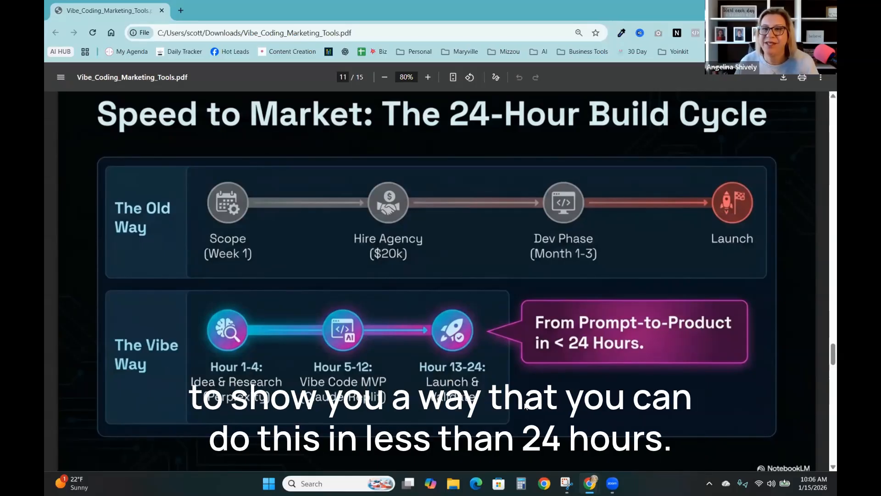
{"action": "scroll", "coordinate": [526, 404], "scroll_direction": "down", "scroll_amount": 5}
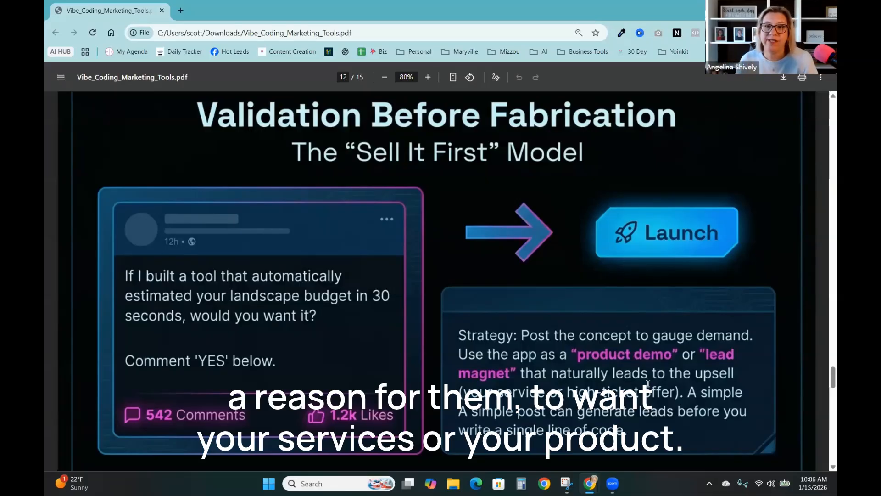
{"action": "scroll", "coordinate": [648, 383], "scroll_direction": "down", "scroll_amount": 8}
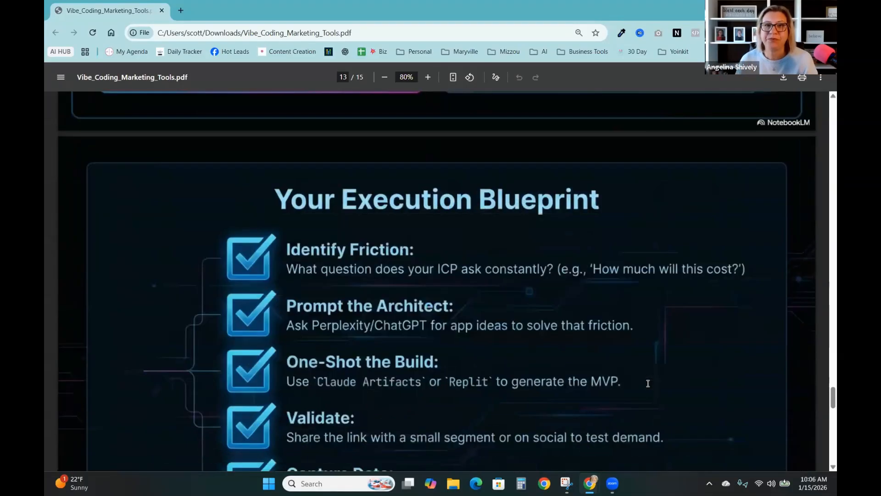
{"action": "scroll", "coordinate": [648, 383], "scroll_direction": "down", "scroll_amount": 2}
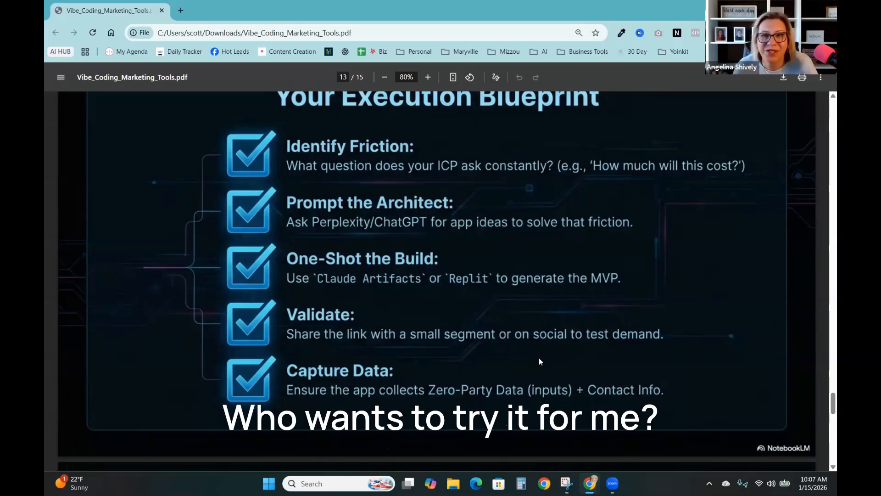
{"action": "scroll", "coordinate": [539, 360], "scroll_direction": "down", "scroll_amount": 5}
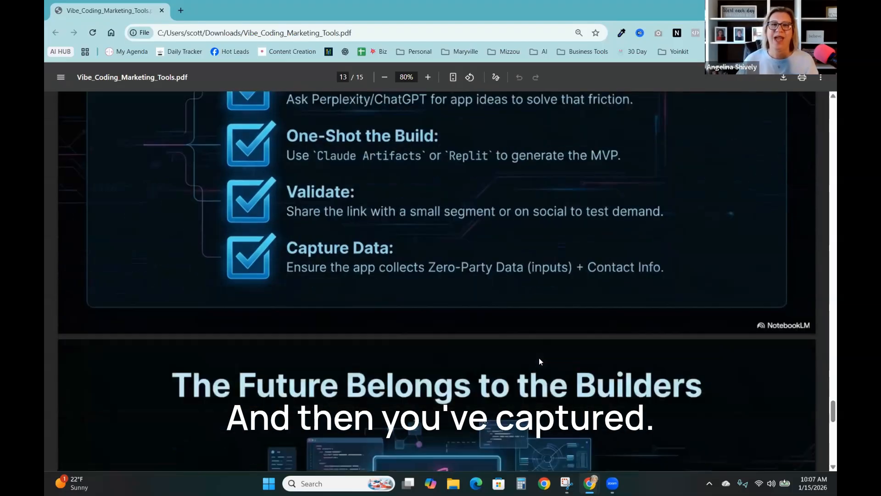
{"action": "scroll", "coordinate": [538, 357], "scroll_direction": "down", "scroll_amount": 3}
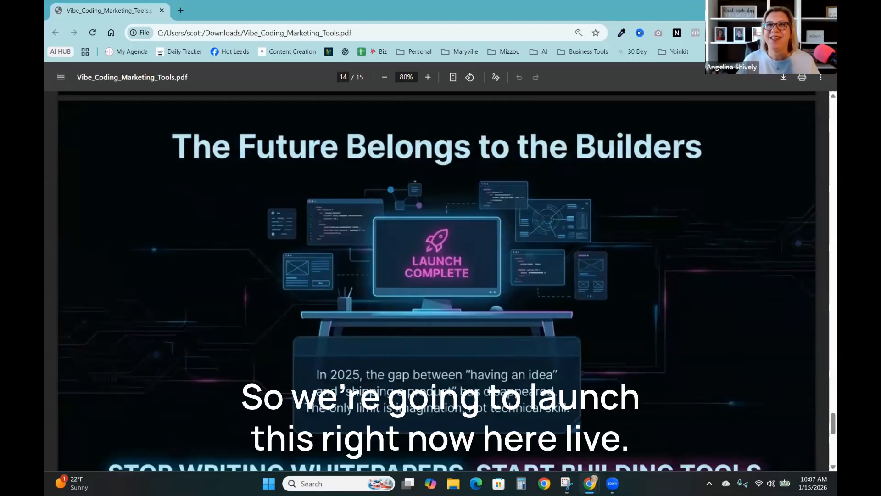
Step: Switch to the browser window with the ChatGPT conversation and bring up the Lead Magnet Builder GPT in a separate tab
{"action": "key", "text": "alt+Tab"}
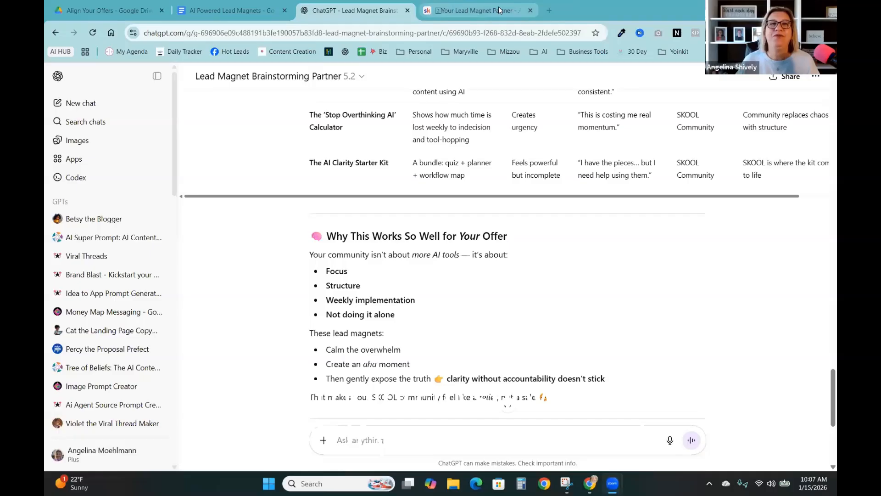
{"action": "left_click", "coordinate": [548, 9]}
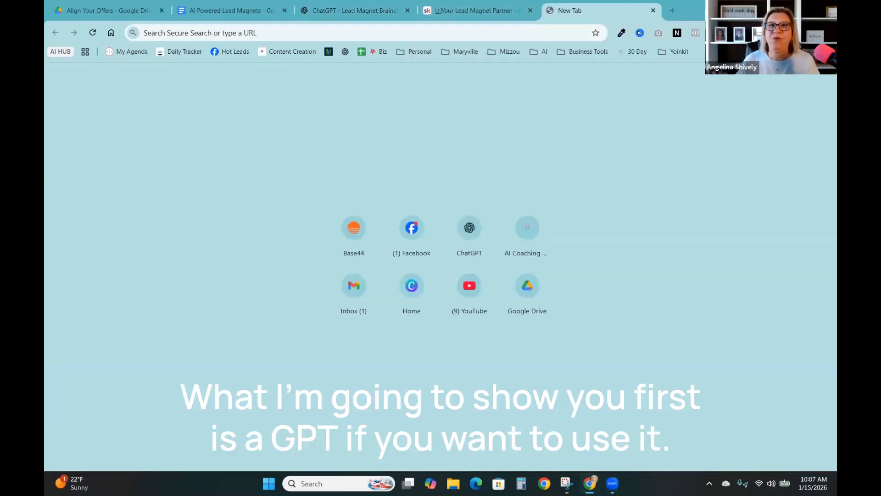
{"action": "left_click_drag", "start_coordinate": [484, 47], "coordinate": [541, 10]}
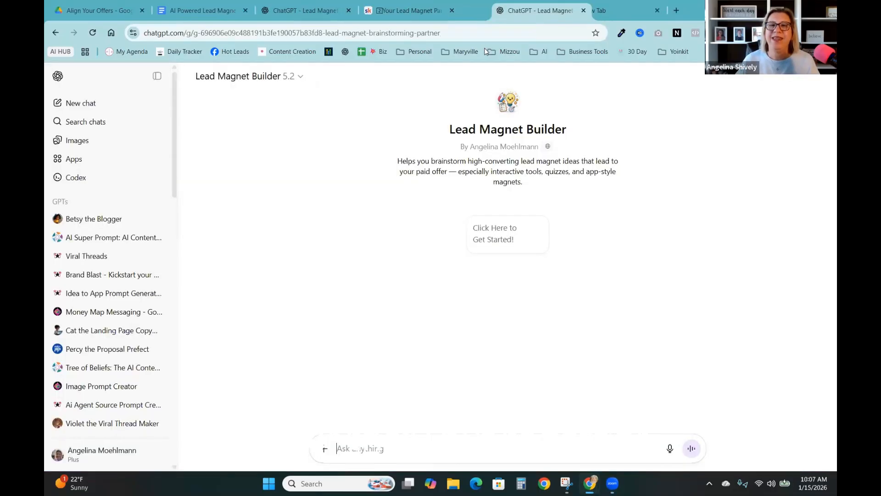
{"action": "left_click_drag", "start_coordinate": [484, 47], "coordinate": [536, 20]}
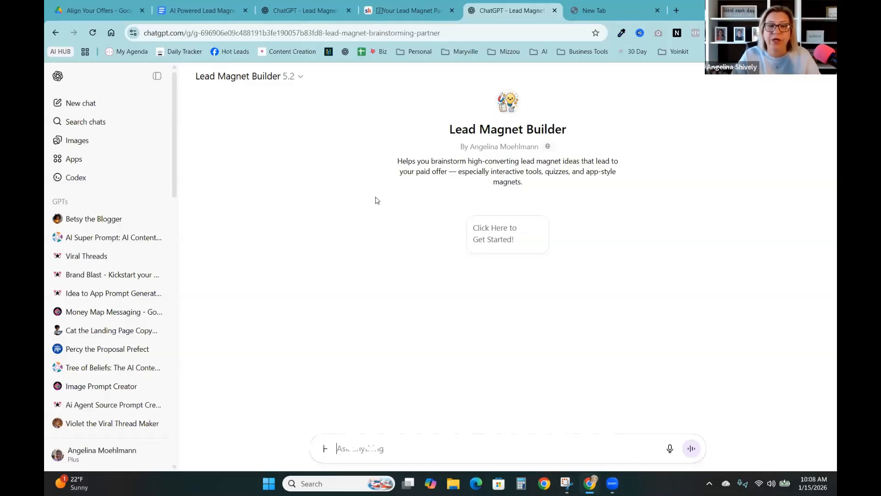
{"action": "type", "text": "conten"}
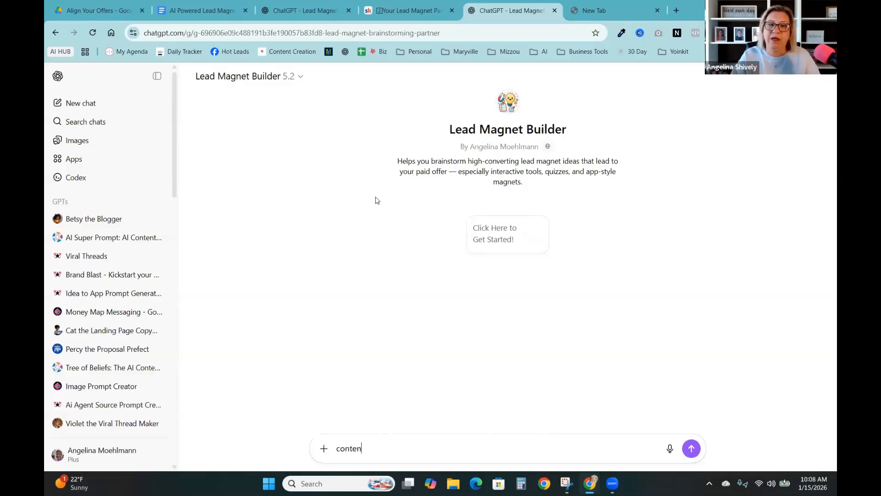
{"action": "key", "text": "BackSpace"}
{"action": "key", "text": "BackSpace"}
{"action": "key", "text": "BackSpace"}
{"action": "key", "text": "BackSpace"}
{"action": "key", "text": "BackSpace"}
Step: Send the Lead Magnet Builder the prompt "my clients are struggling with content creation"
{"action": "type", "text": "my clients "}
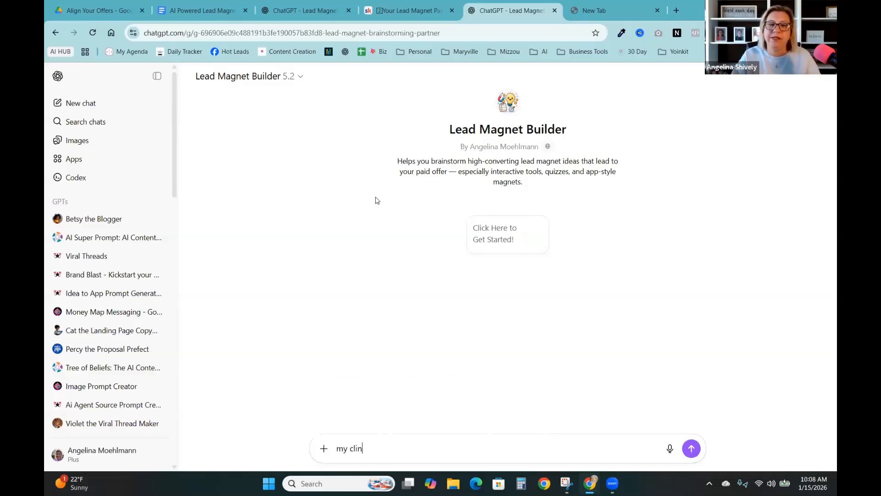
{"action": "type", "text": "are st"}
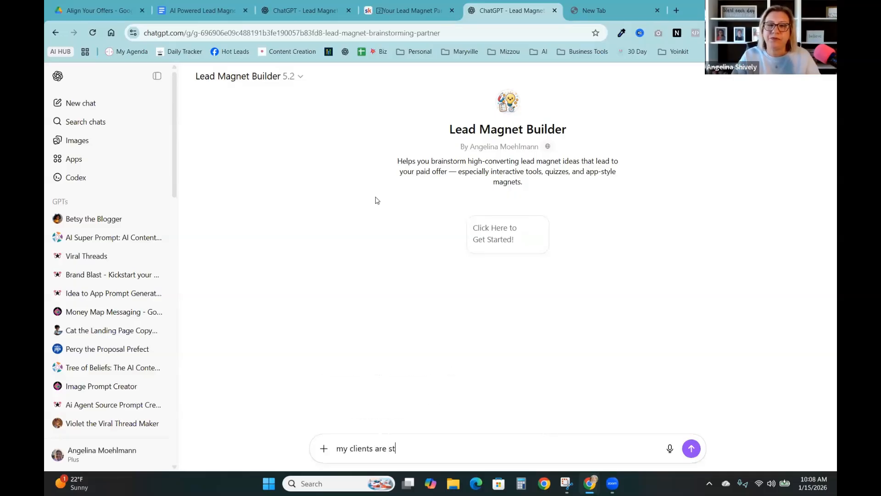
{"action": "type", "text": "ruggling with"}
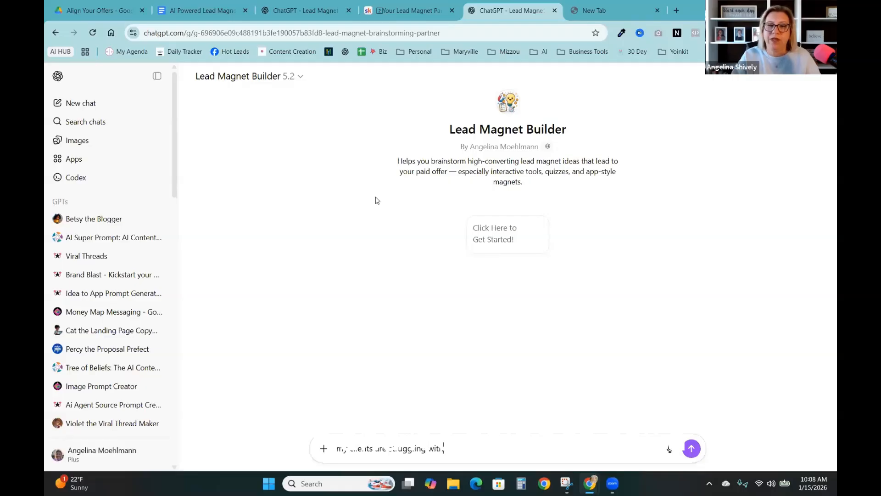
{"action": "type", "text": " content creation"}
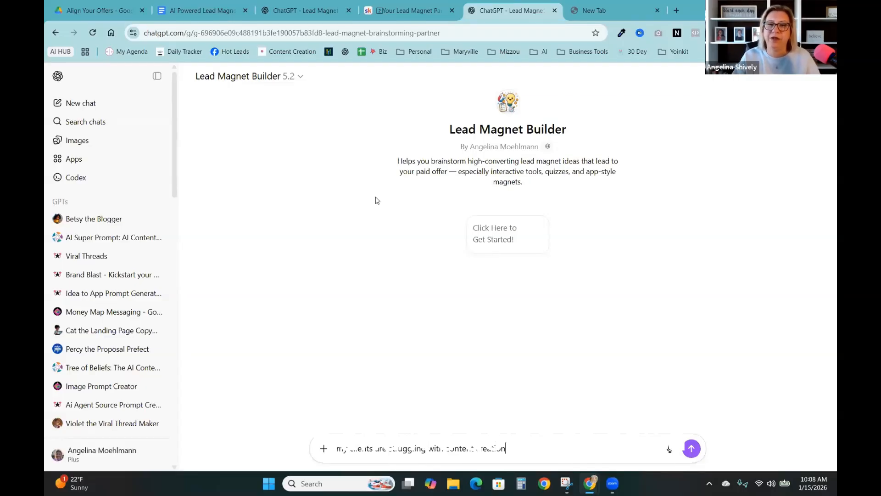
{"action": "key", "text": "Return"}
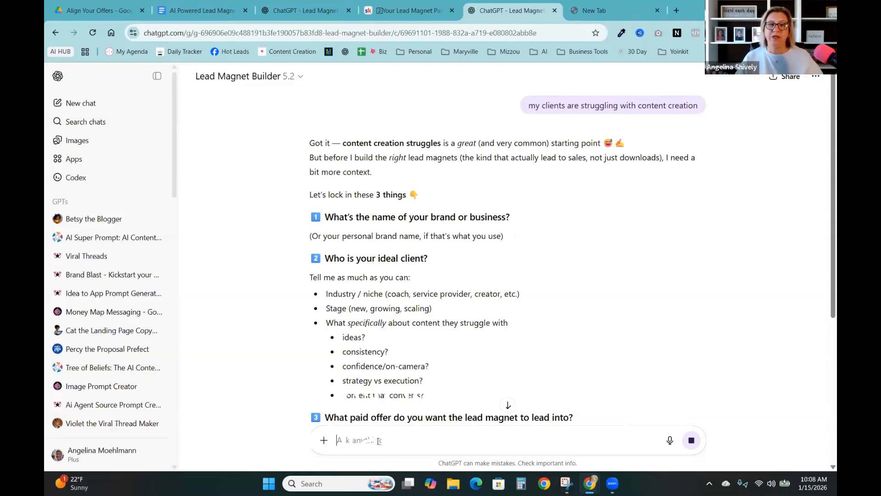
Step: Begin the reply with the coaching brand's name and add "coach, service provider, creator," copied from the ideal client question
{"action": "type", "text": "Ai Coach"}
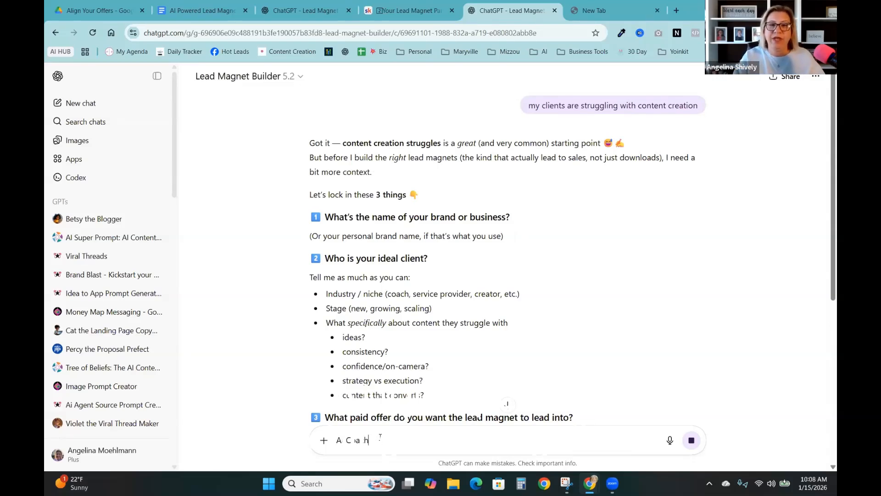
{"action": "type", "text": "ing with Angelina"}
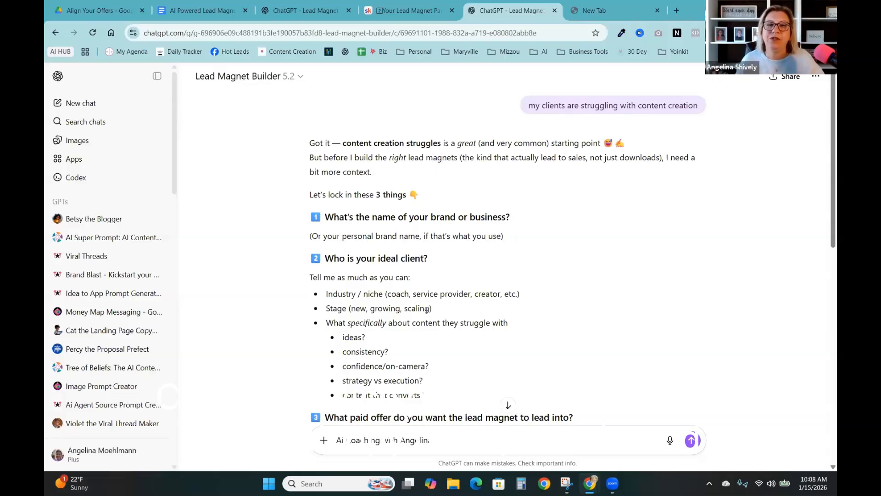
{"action": "left_click_drag", "start_coordinate": [387, 294], "coordinate": [495, 294]}
{"action": "right_click", "coordinate": [496, 295]}
{"action": "left_click", "coordinate": [523, 306]}
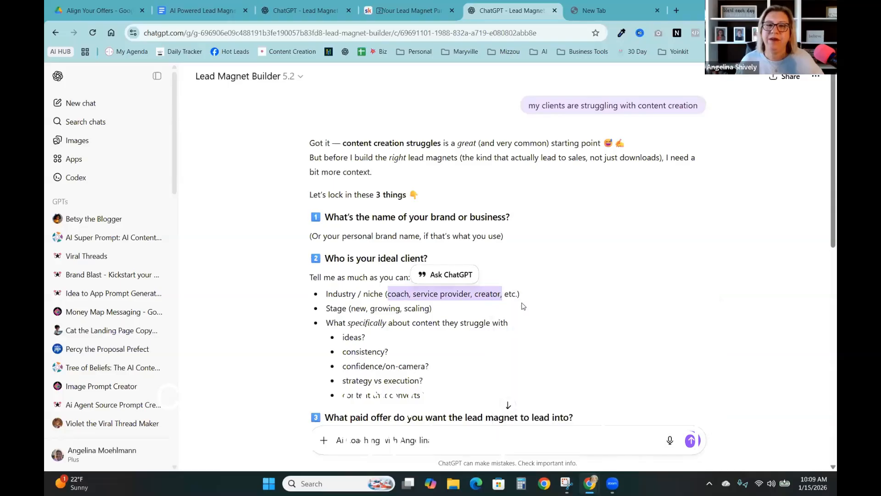
{"action": "left_click", "coordinate": [448, 439]}
{"action": "key", "text": "ctrl+v"}
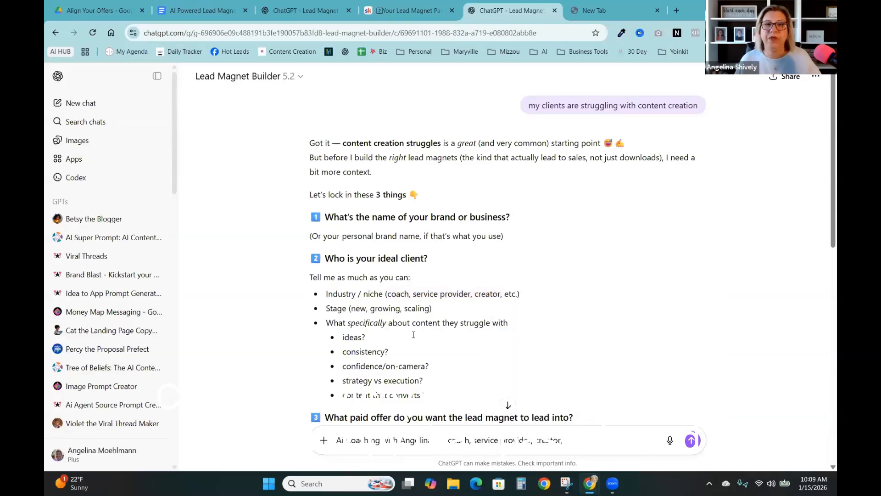
Step: Add the client struggle "consistency?" to the reply, copied from the list of content struggles
{"action": "scroll", "coordinate": [406, 284], "scroll_direction": "down", "scroll_amount": 3}
{"action": "left_click_drag", "start_coordinate": [389, 197], "coordinate": [341, 198]}
{"action": "right_click", "coordinate": [355, 197]}
{"action": "left_click", "coordinate": [396, 205]}
{"action": "key", "text": "ctrl+v"}
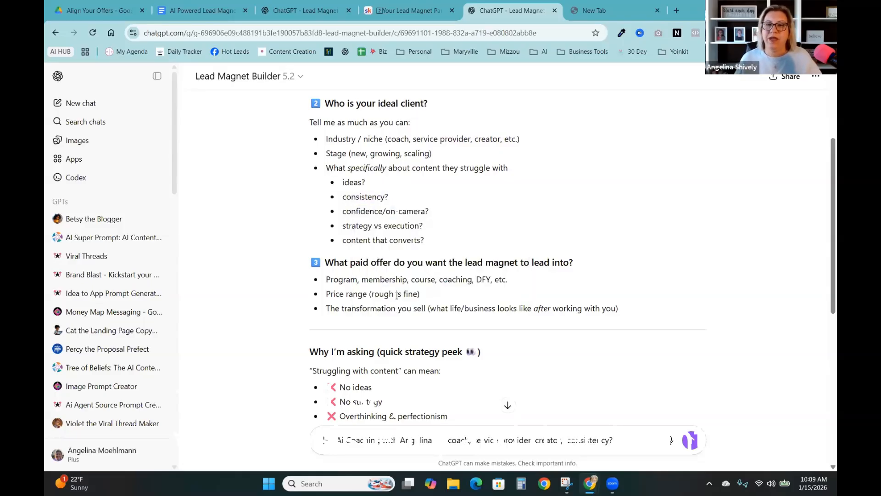
Step: Finish the reply with "Lead them to my new skool group AI Amplified Entrepreneurs" as the paid offer and send it
{"action": "type", "text": "Lead t"}
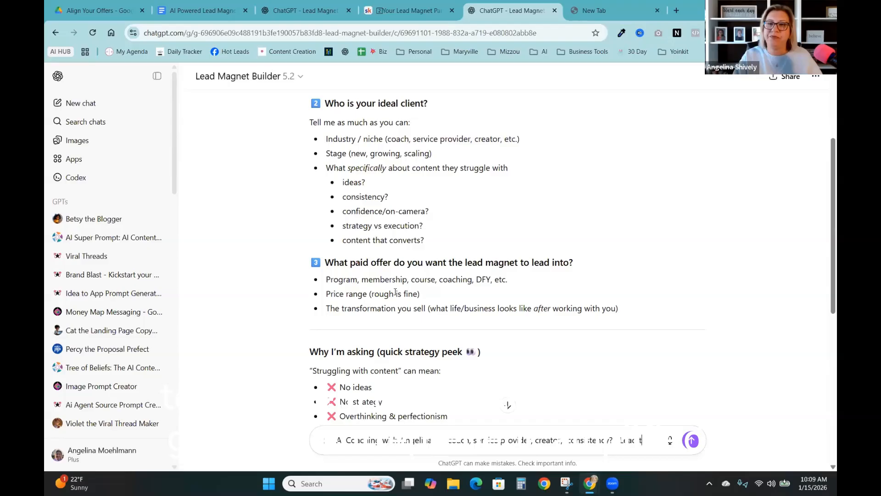
{"action": "type", "text": "hem to m"}
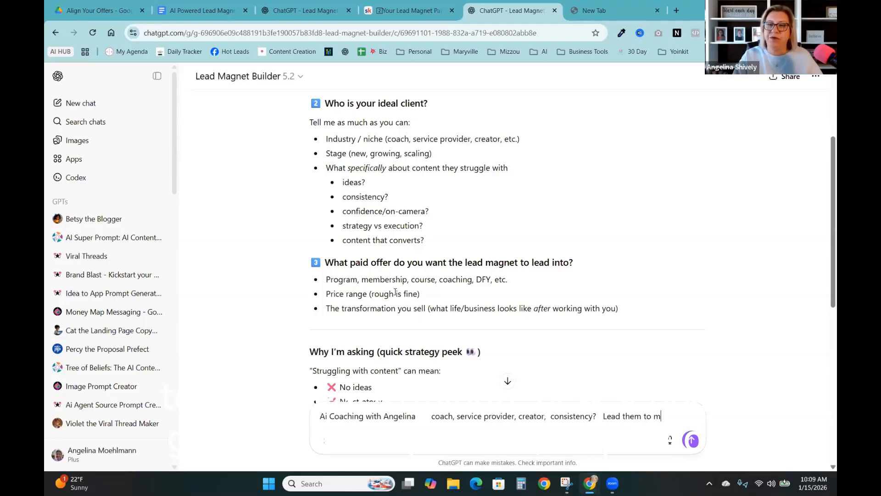
{"action": "type", "text": "y new s"}
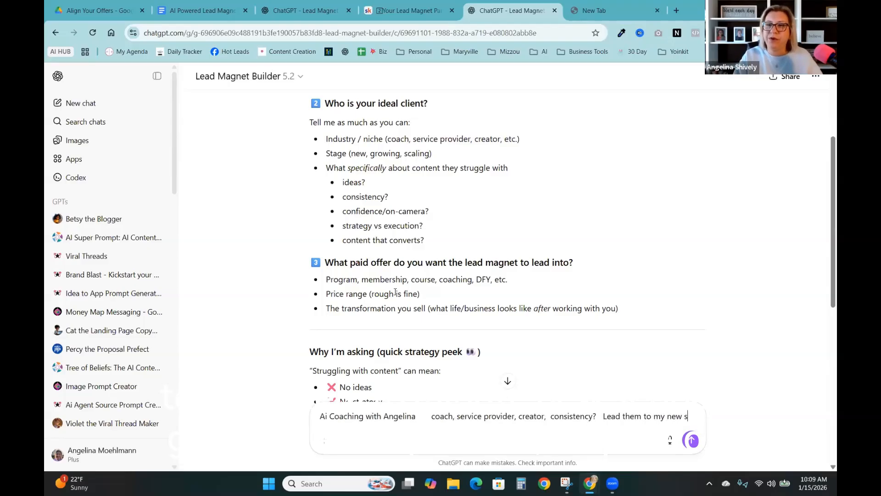
{"action": "type", "text": "kool group"}
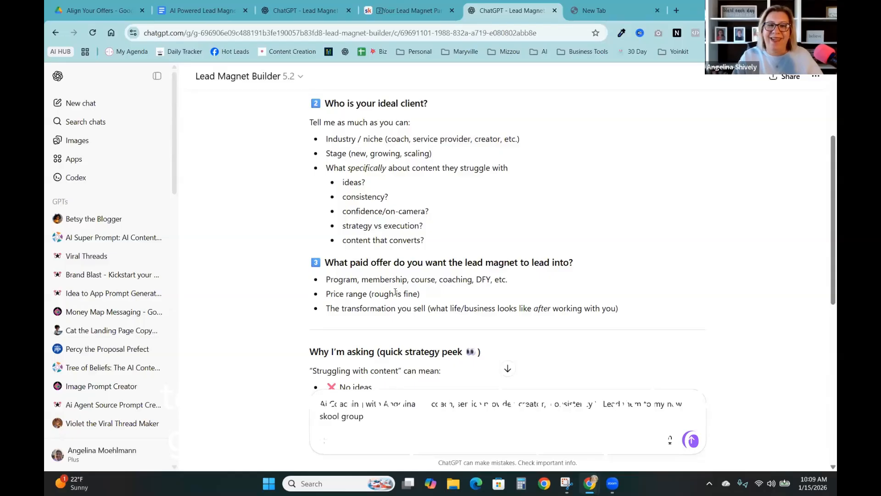
{"action": "type", "text": " AI ENo"}
{"action": "key", "text": "BackSpace"}
{"action": "key", "text": "BackSpace"}
{"action": "key", "text": "BackSpace"}
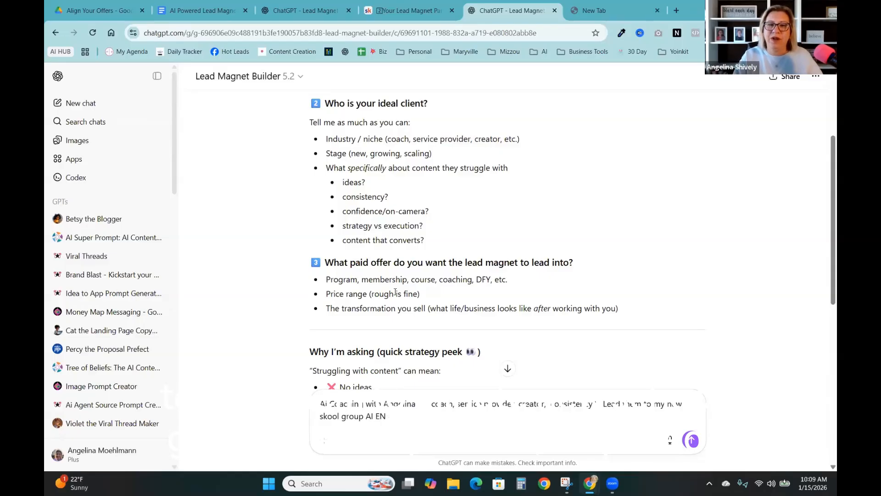
{"action": "type", "text": "Amplified "}
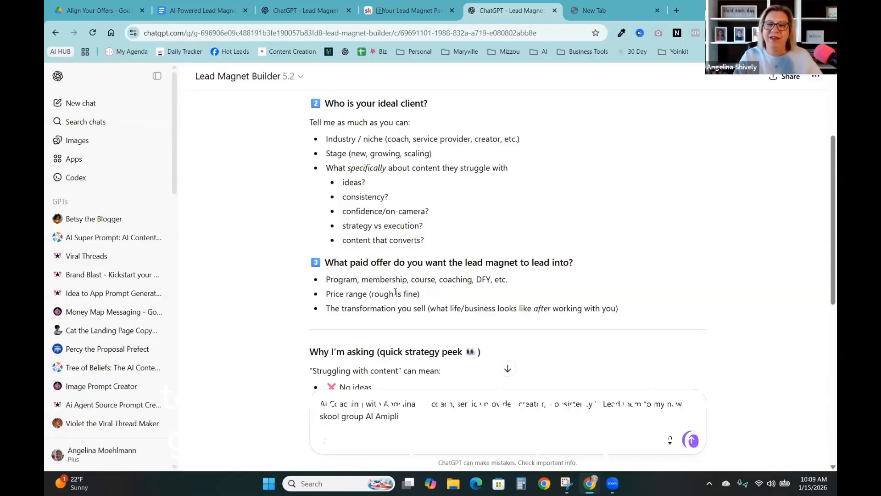
{"action": "type", "text": "Enrpe"}
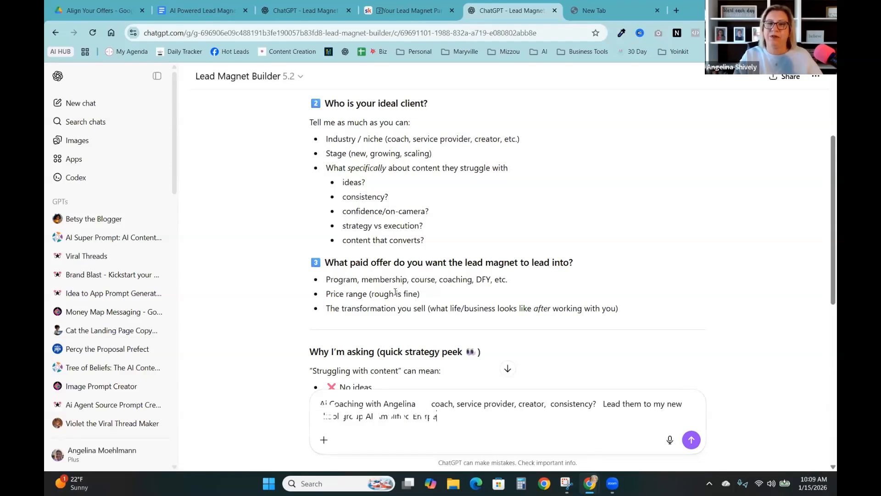
{"action": "key", "text": "Return"}
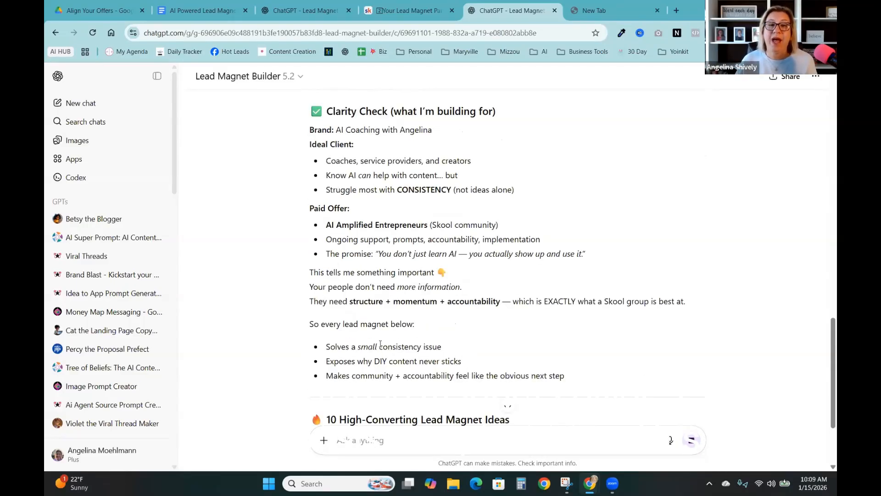
Step: Read through the clarity check and the table of lead magnet ideas in the Lead Magnet Builder's reply
{"action": "scroll", "coordinate": [436, 326], "scroll_direction": "down", "scroll_amount": 4}
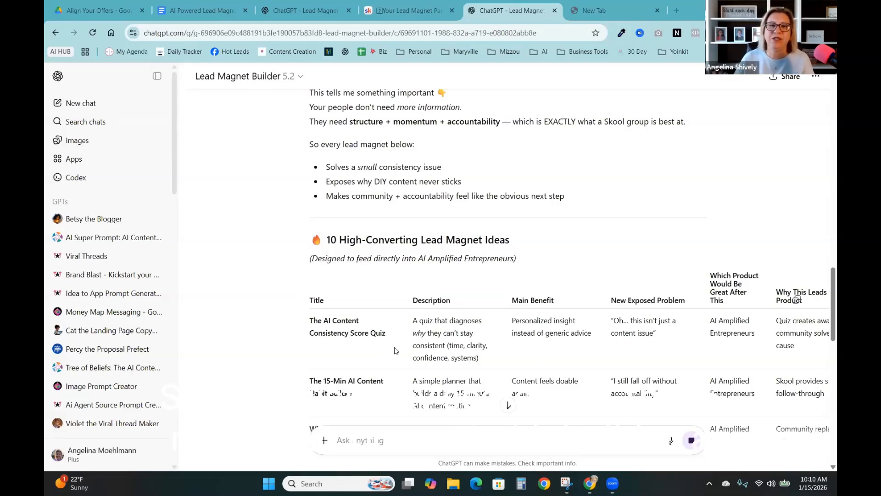
{"action": "scroll", "coordinate": [395, 351], "scroll_direction": "down", "scroll_amount": 1}
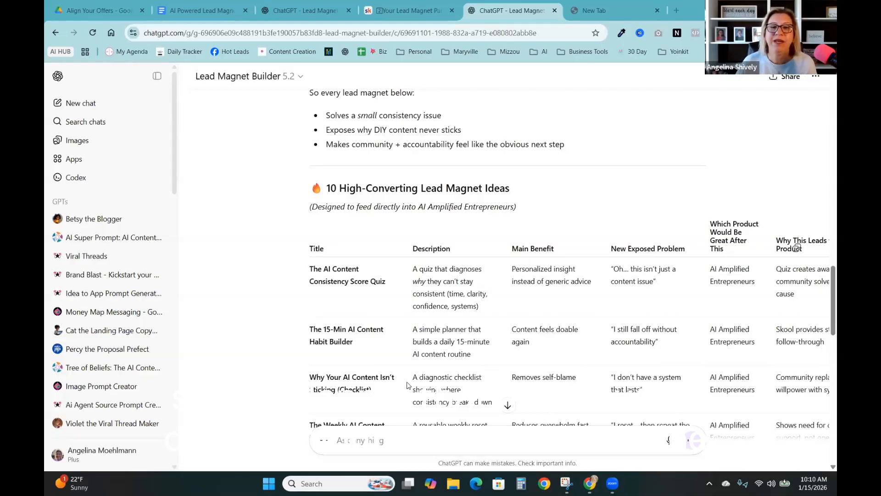
{"action": "scroll", "coordinate": [406, 385], "scroll_direction": "down", "scroll_amount": 5}
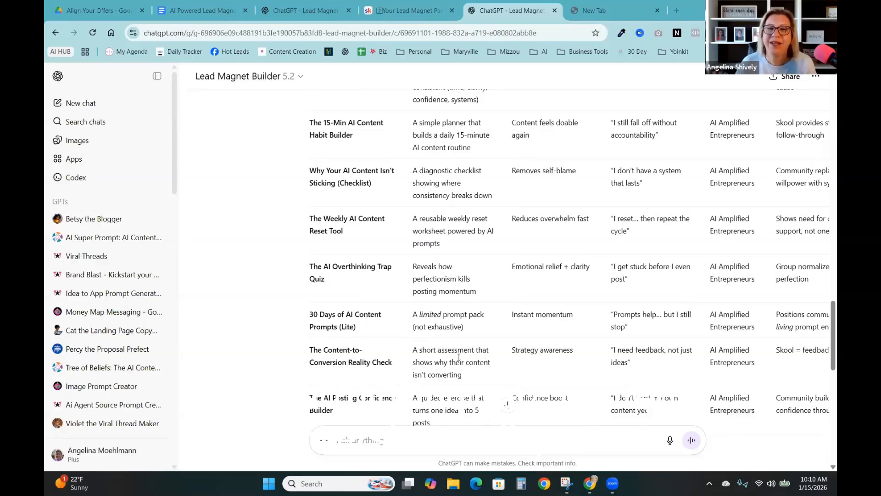
{"action": "scroll", "coordinate": [390, 358], "scroll_direction": "down", "scroll_amount": 2}
{"action": "scroll", "coordinate": [390, 356], "scroll_direction": "up", "scroll_amount": 4}
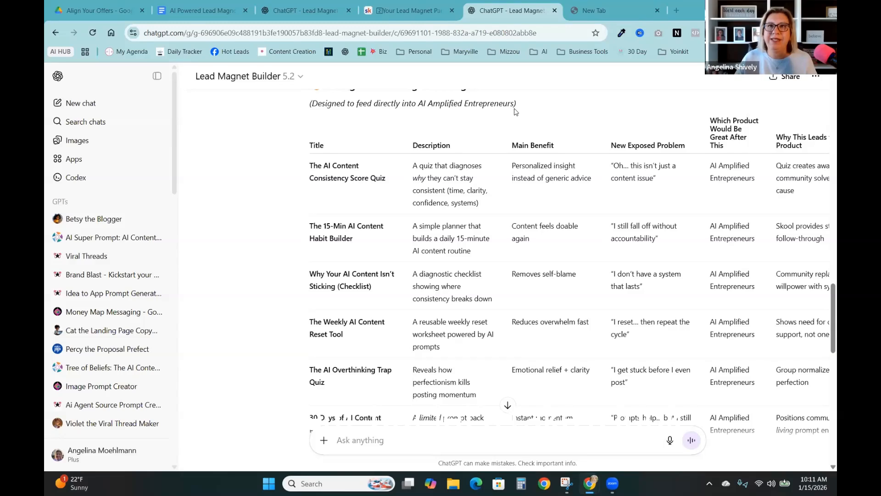
Step: Start the Idea to App Prompt Generator and dictate that the app helps content creators and coaches plan weekly pillar content, schedules and topics; send it
{"action": "left_click", "coordinate": [525, 5]}
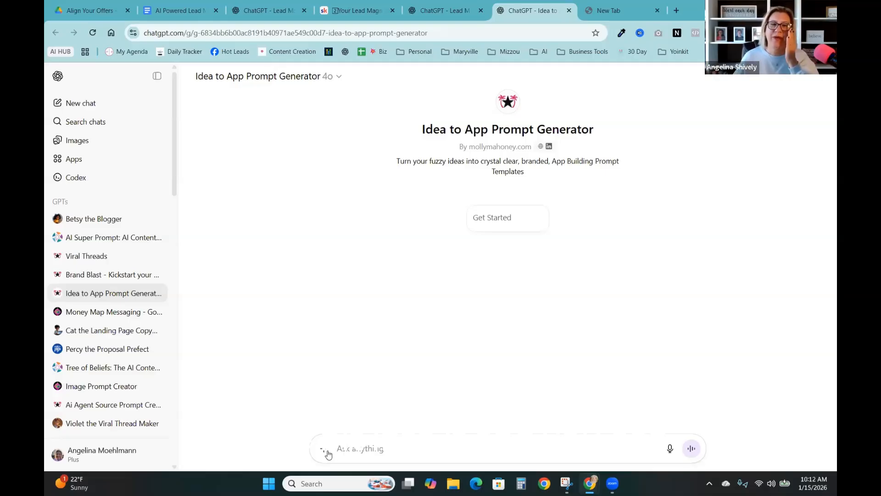
{"action": "left_click", "coordinate": [501, 218]}
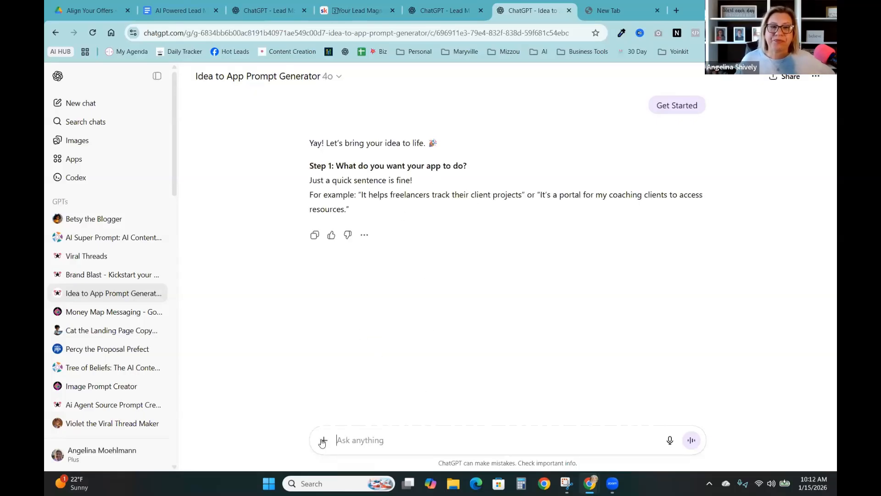
{"action": "left_click", "coordinate": [670, 440]}
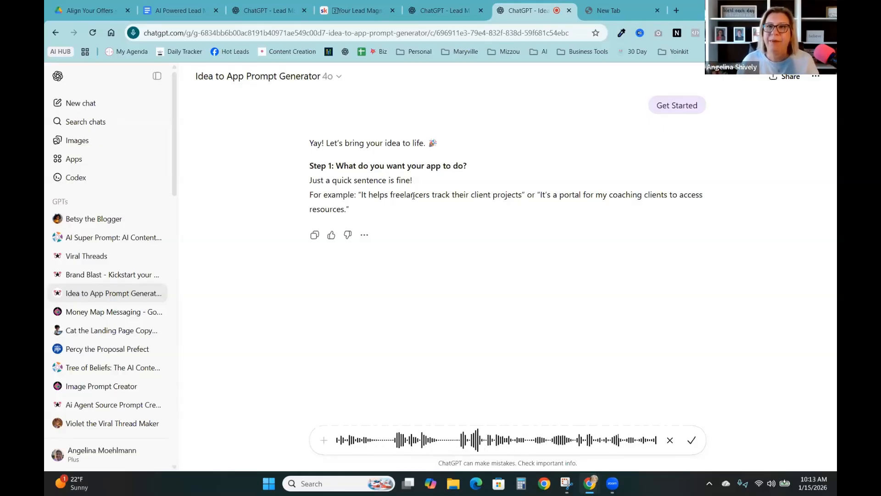
{"action": "left_click", "coordinate": [691, 441]}
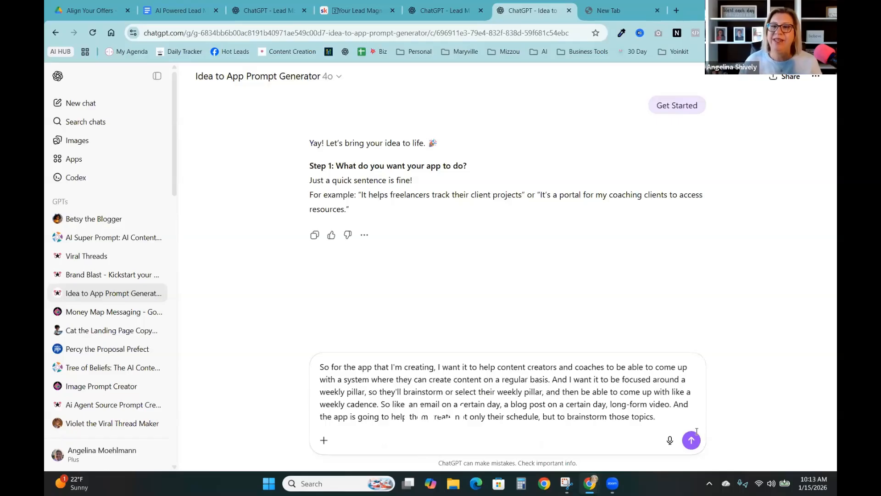
{"action": "left_click", "coordinate": [690, 439]}
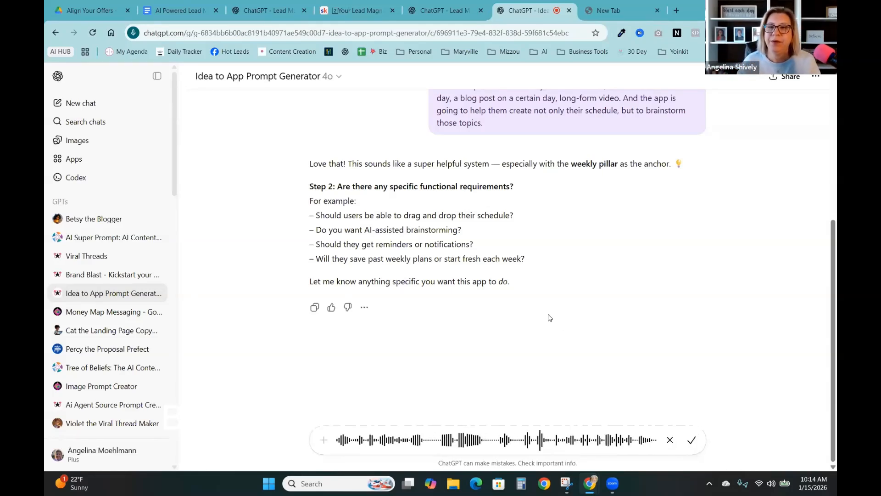
Step: Finish and send the dictated functional requirements: drag-and-drop weekly schedule, AI topic brainstorming, posting-day reminders, a fresh start each week and saved weekly plans
{"action": "left_click", "coordinate": [691, 439]}
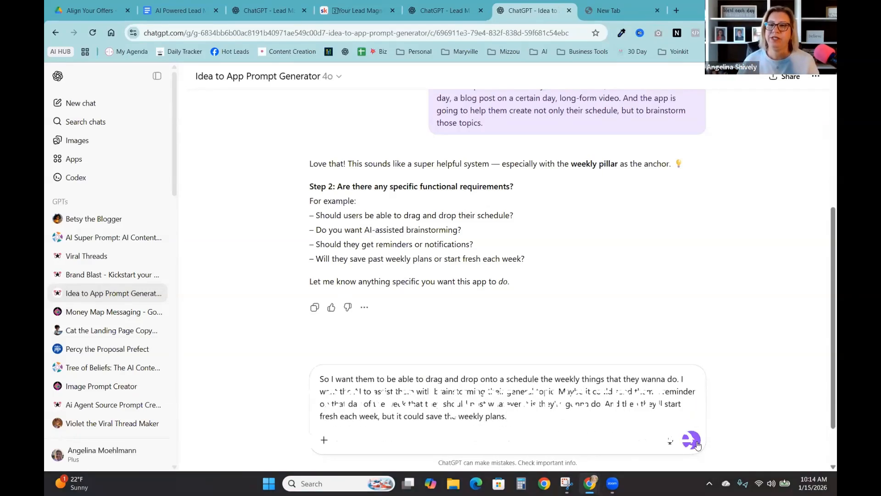
{"action": "left_click", "coordinate": [691, 440]}
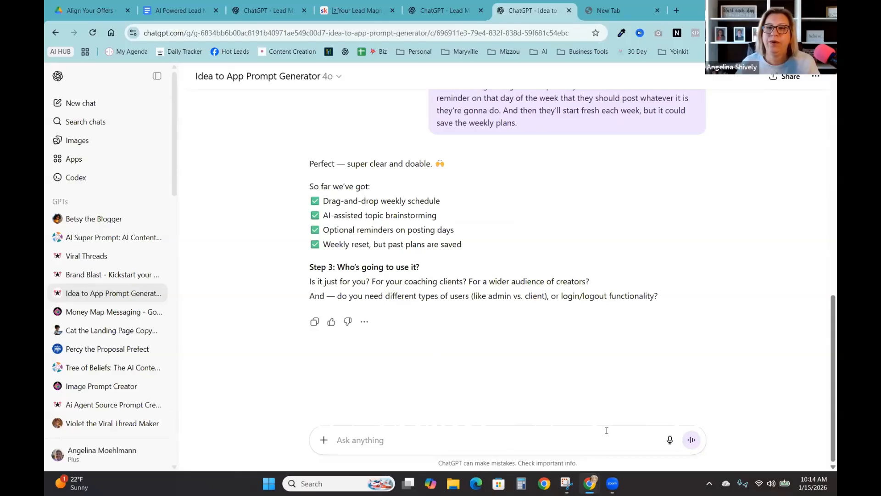
Step: Dictate and send the audience answer: a lead magnet for anyone, collecting emails, without admin versus client roles, with data saved per user and logout functionality
{"action": "left_click", "coordinate": [668, 440]}
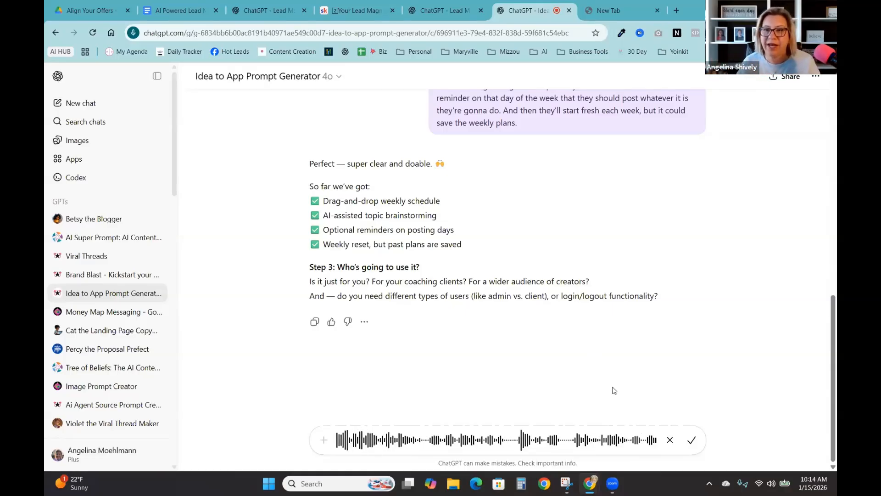
{"action": "left_click", "coordinate": [691, 441]}
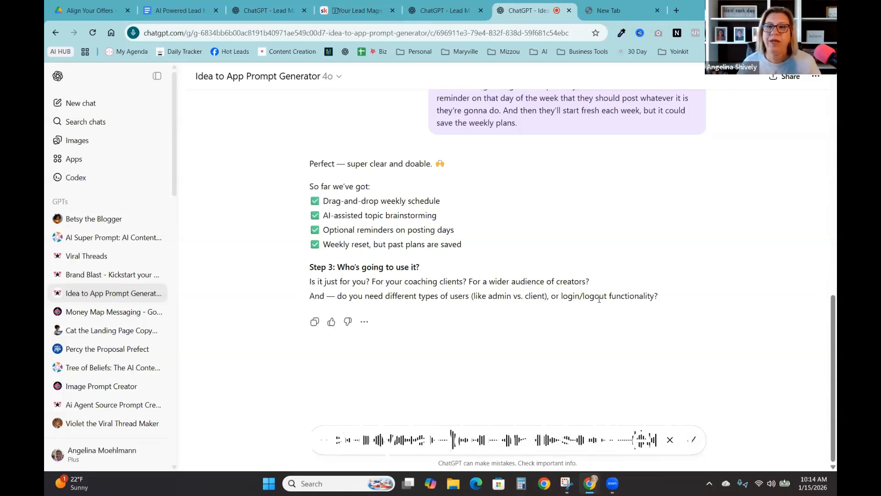
{"action": "left_click", "coordinate": [693, 444]}
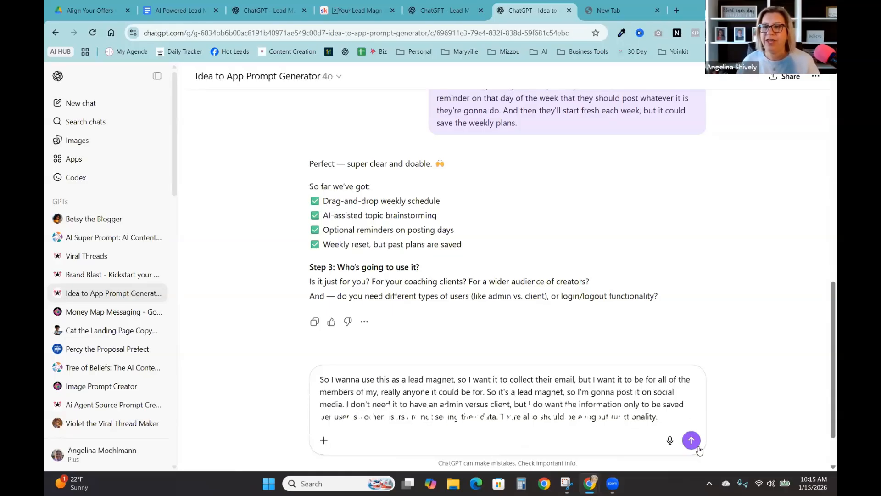
{"action": "left_click", "coordinate": [692, 442]}
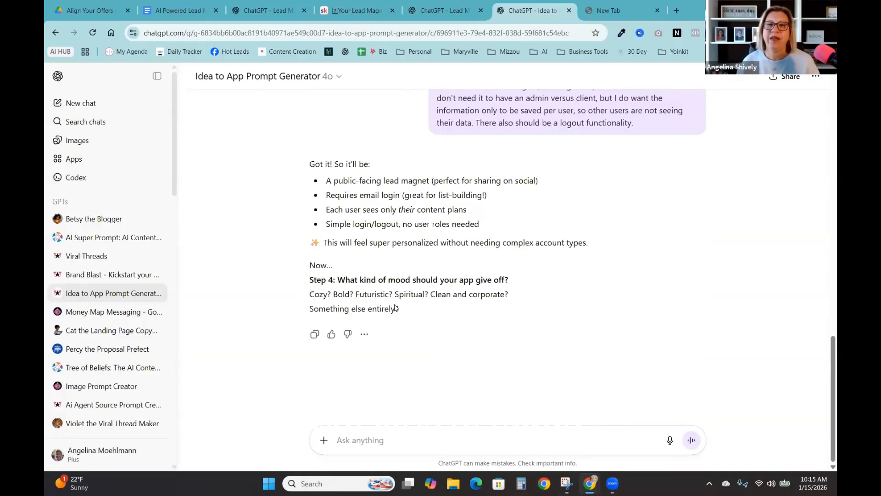
Step: Begin the answer about the app's mood with "It should be fun and interactive."
{"action": "type", "text": "It should"}
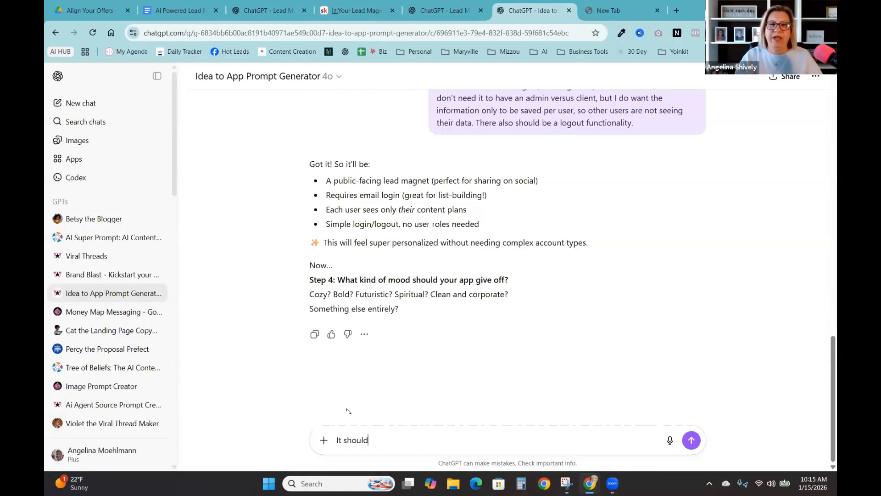
{"action": "type", "text": " be fun and int"}
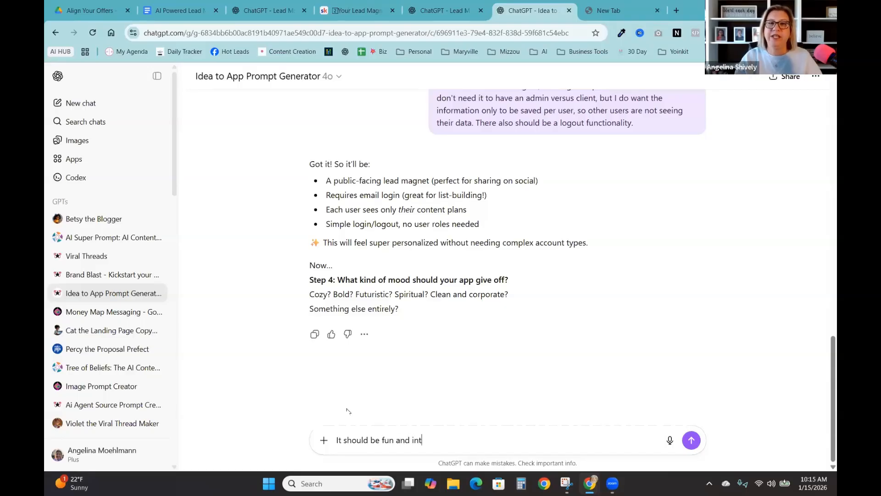
{"action": "type", "text": "eractive.  "}
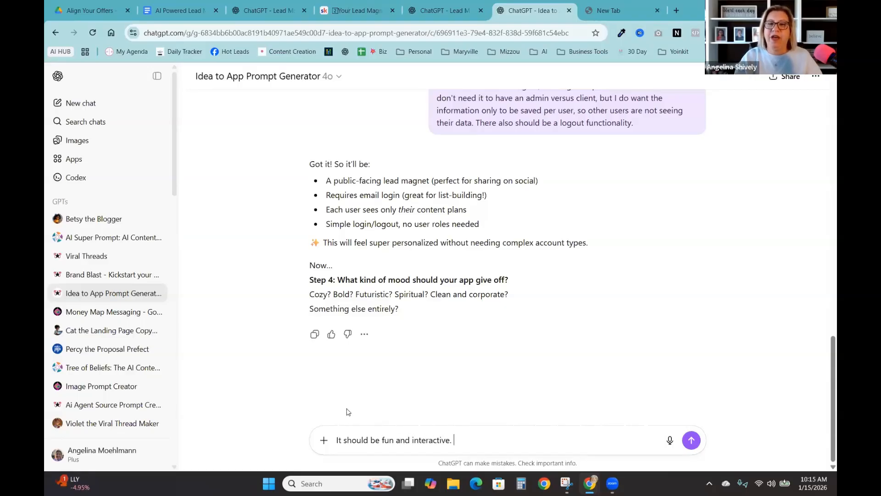
Step: Add "Use these colors and my logo which i'll upload later." plus Blue #00c3cb, Light Blue #e7f9f5, Dark Blue #007a8c, Black #040504, Magenta #a70899, and send
{"action": "type", "text": "Use thes"}
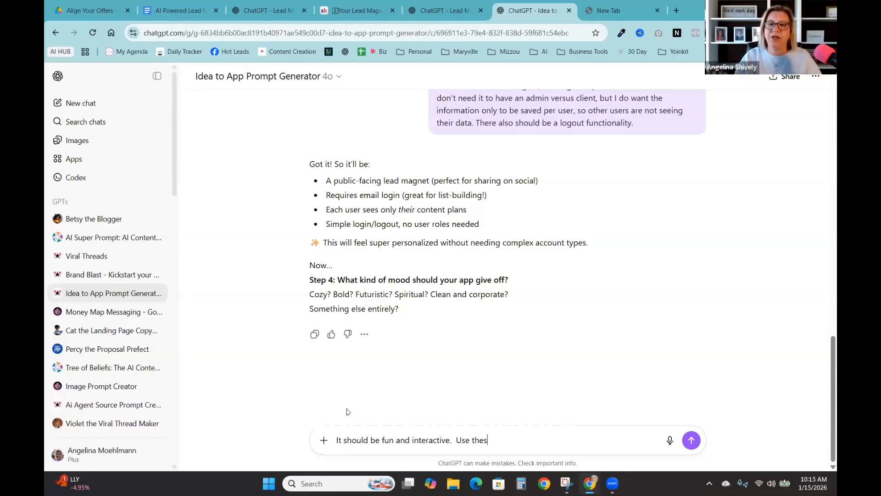
{"action": "type", "text": "e colors and my logo"}
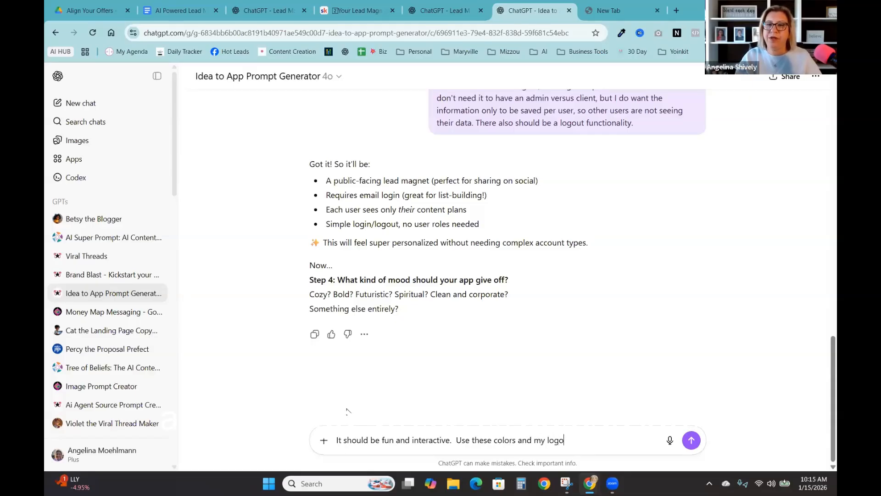
{"action": "type", "text": " which i'll upload later."}
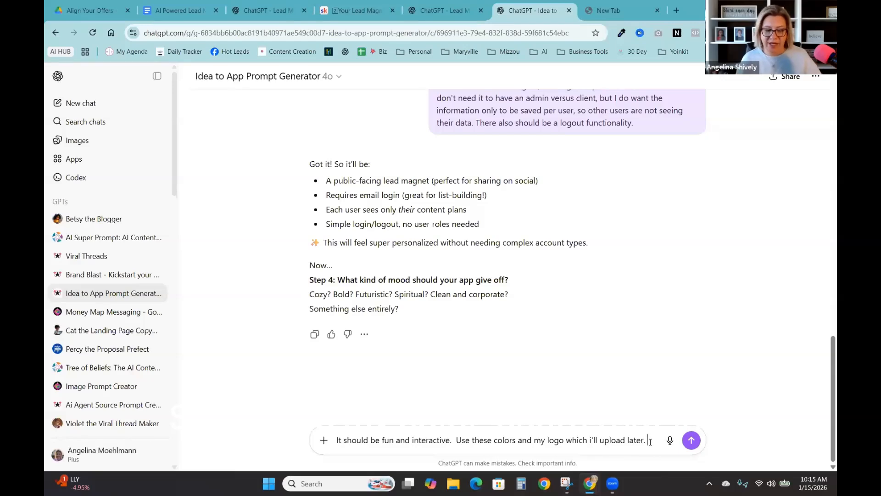
{"action": "type", "text": "Blue #00c3cb Light Blue #e7f9f5 Dark Blue #007a8c Black #040504 Magenta #a70899"}
{"action": "key", "text": "Return"}
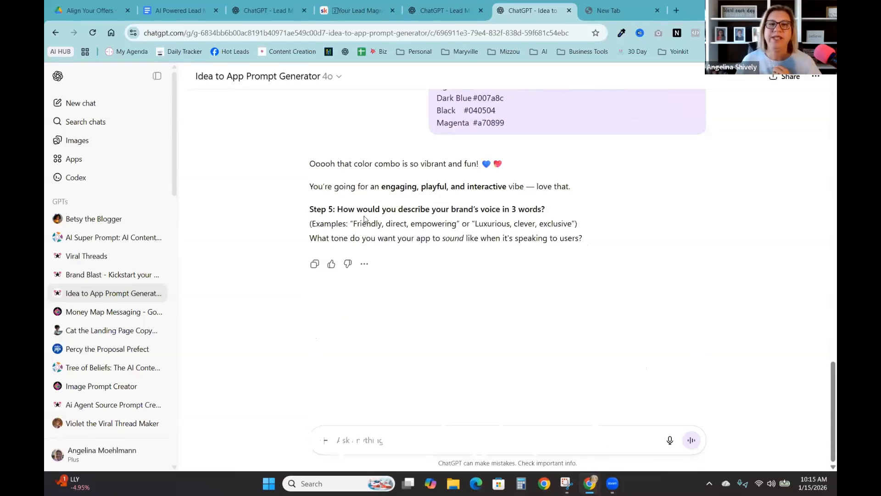
Step: Answer the brand voice question with "Friendly, direct, empowering", copied from the examples given, and send it
{"action": "left_click_drag", "start_coordinate": [353, 224], "coordinate": [458, 224]}
{"action": "right_click", "coordinate": [440, 225]}
{"action": "left_click", "coordinate": [454, 232]}
{"action": "left_click", "coordinate": [386, 399]}
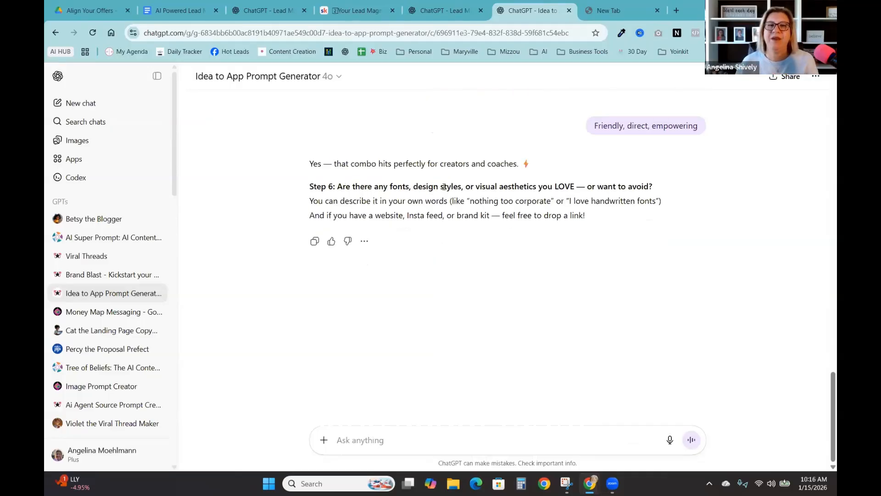
Step: Answer the fonts and design styles question with "no fonts specifically" and send it
{"action": "type", "text": "no gon"}
{"action": "key", "text": "BackSpace"}
{"action": "key", "text": "BackSpace"}
{"action": "key", "text": "BackSpace"}
{"action": "type", "text": "f"}
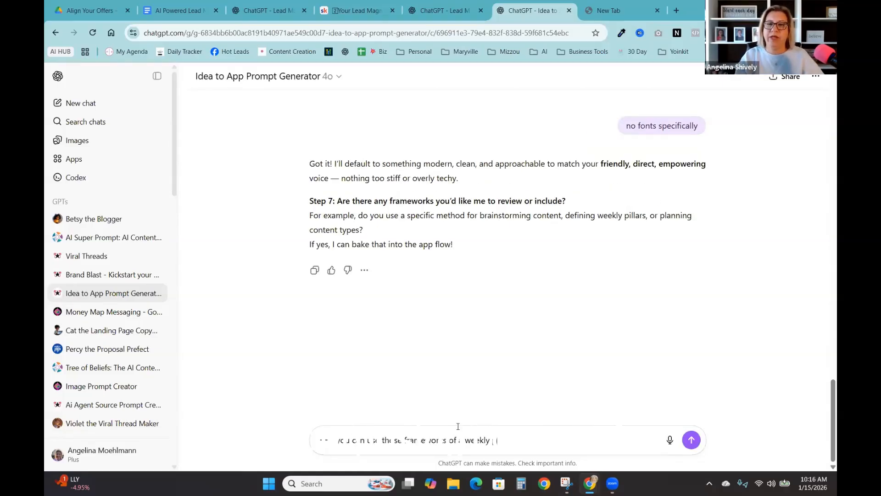
Step: Answer the frameworks question with "you can use those frameworks of a weekly plan and the idea of repurposing content for the week around a pillar"
{"action": "type", "text": "lya"}
{"action": "key", "text": "BackSpace"}
{"action": "key", "text": "BackSpace"}
{"action": "type", "text": "an and the id"}
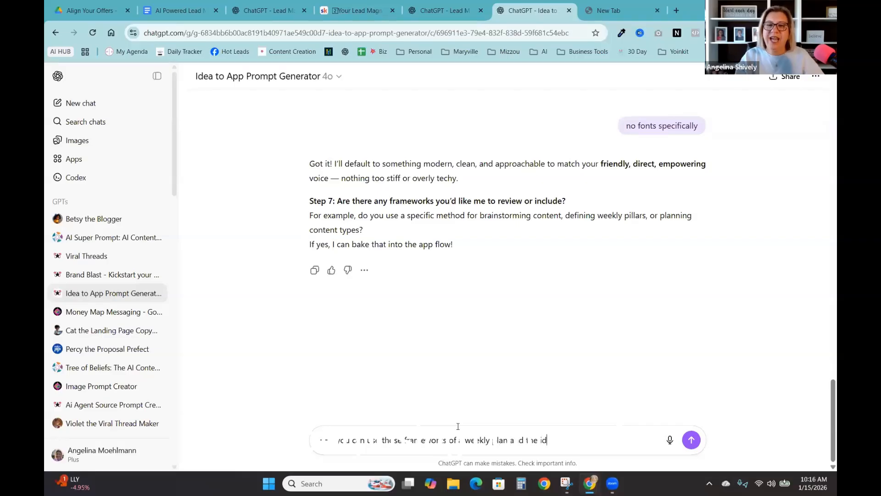
{"action": "type", "text": "ea of repu"}
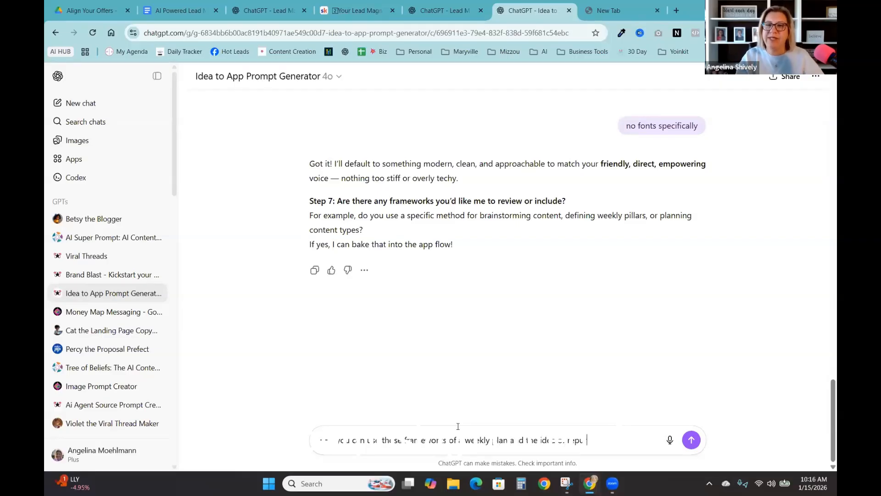
{"action": "type", "text": "rposing content for"}
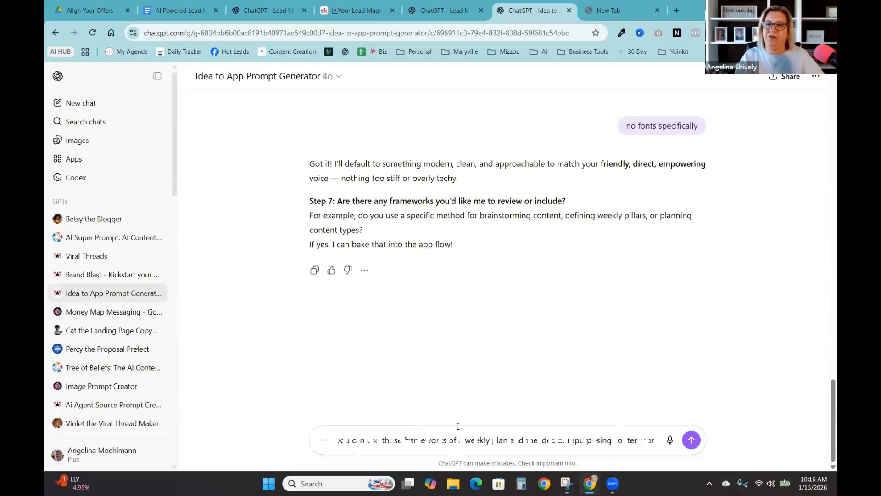
{"action": "type", "text": " the week around"}
{"action": "type", "text": " yo"}
{"action": "type", "text": "illar"}
{"action": "key", "text": "Return"}
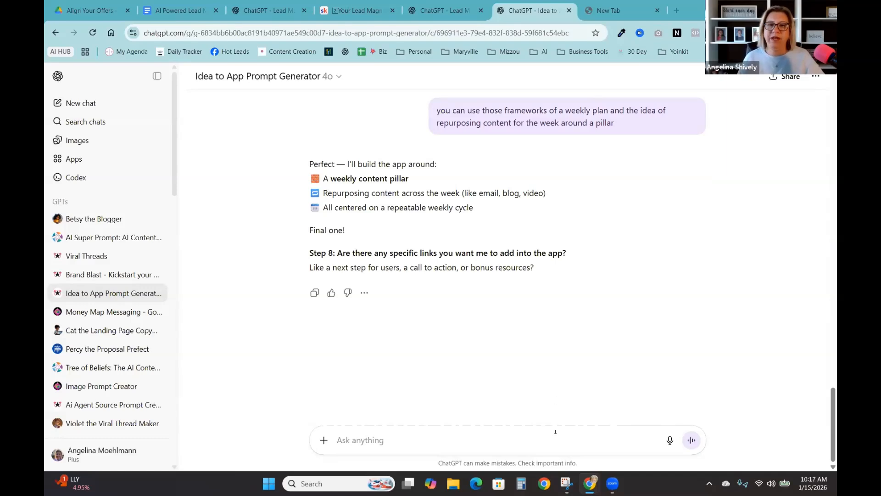
{"action": "type", "text": "Add this link to the bo"}
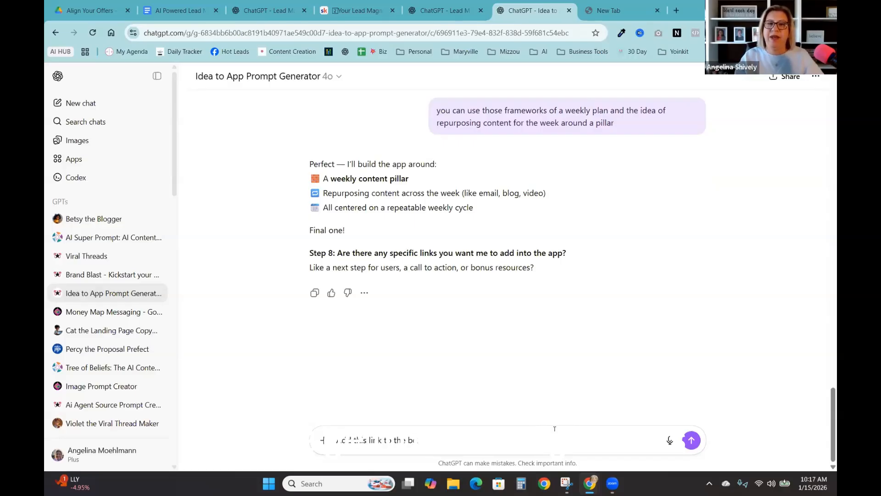
{"action": "type", "text": "ttom of each page to"}
{"action": "type", "text": " encourage use"}
{"action": "type", "text": "rs to join my"}
{"action": "type", "text": " sch"}
{"action": "key", "text": "BackSpace"}
{"action": "type", "text": "kool co"}
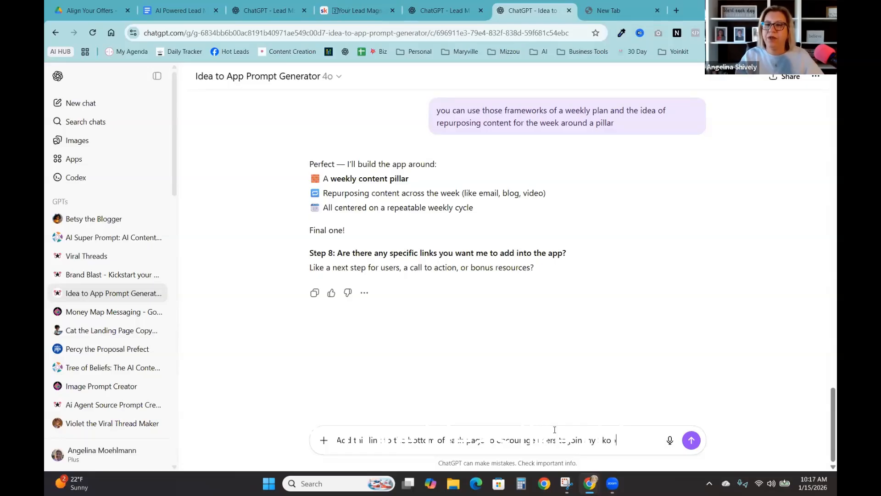
{"action": "type", "text": "mmunity "}
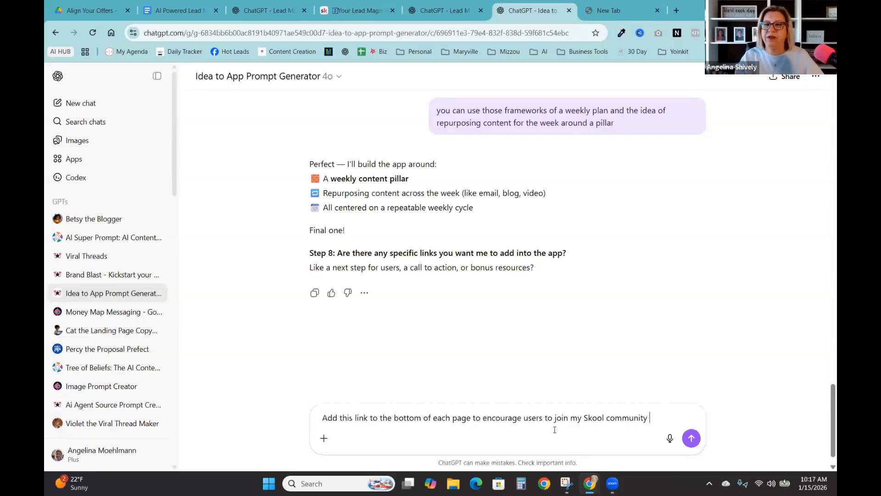
{"action": "type", "text": "to get"}
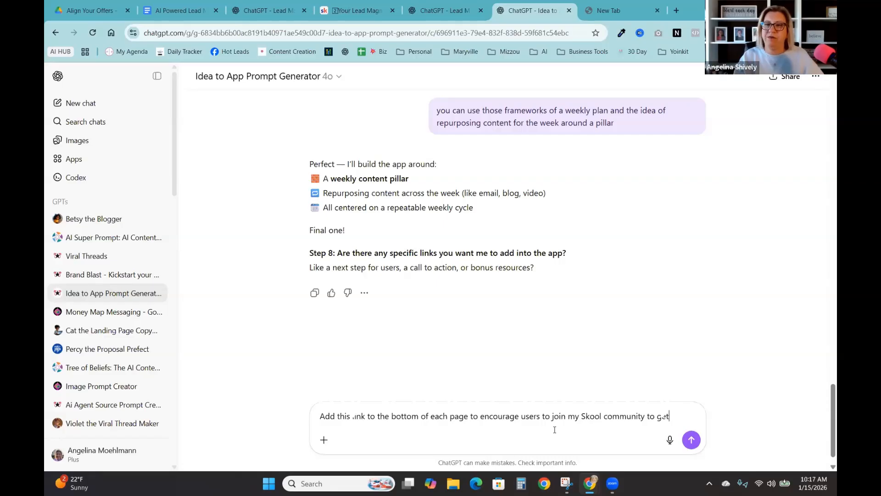
{"action": "type", "text": " more ideas like t"}
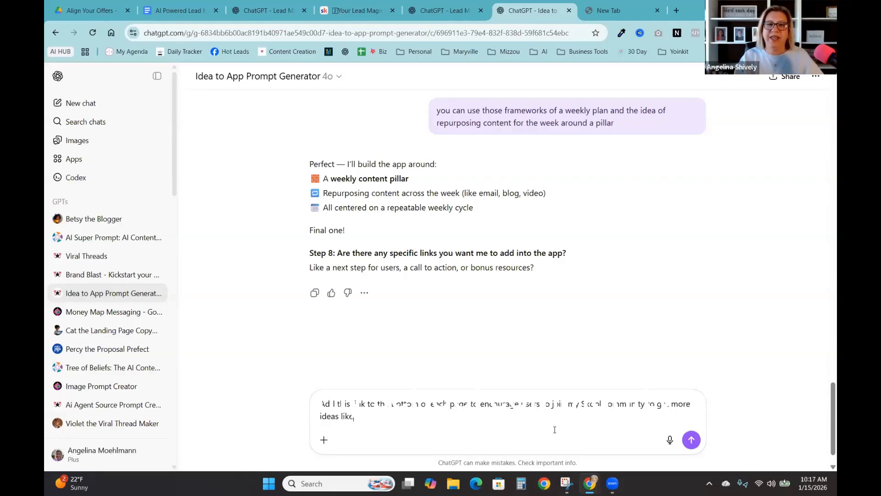
{"action": "type", "text": "his:"}
{"action": "type", "text": "https://www.skool.com/ai-amplified-entrepreneur"}
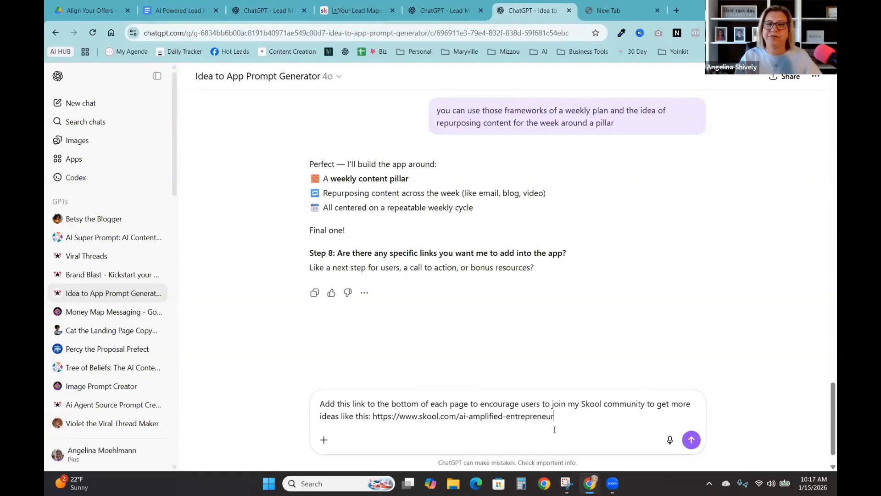
{"action": "key", "text": "Return"}
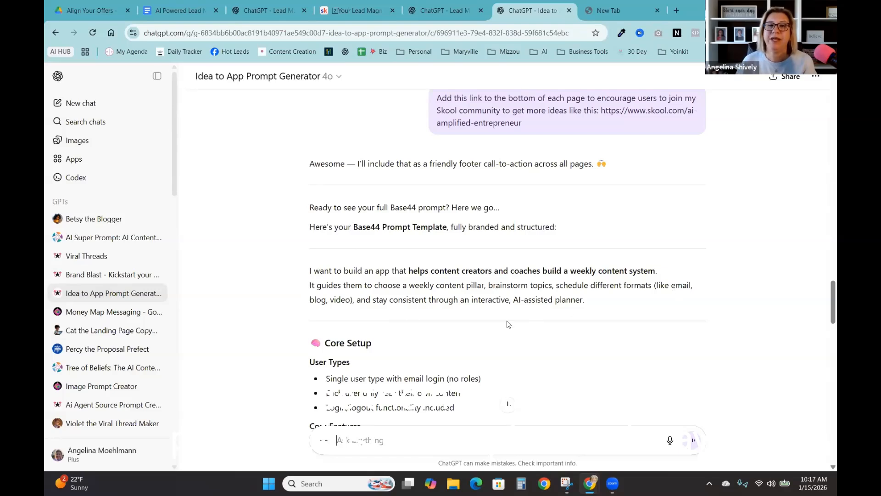
Step: Copy the complete generated Base44 prompt, from "I want to build an app" through the closing instruction to build the application
{"action": "scroll", "coordinate": [507, 324], "scroll_direction": "down", "scroll_amount": 3}
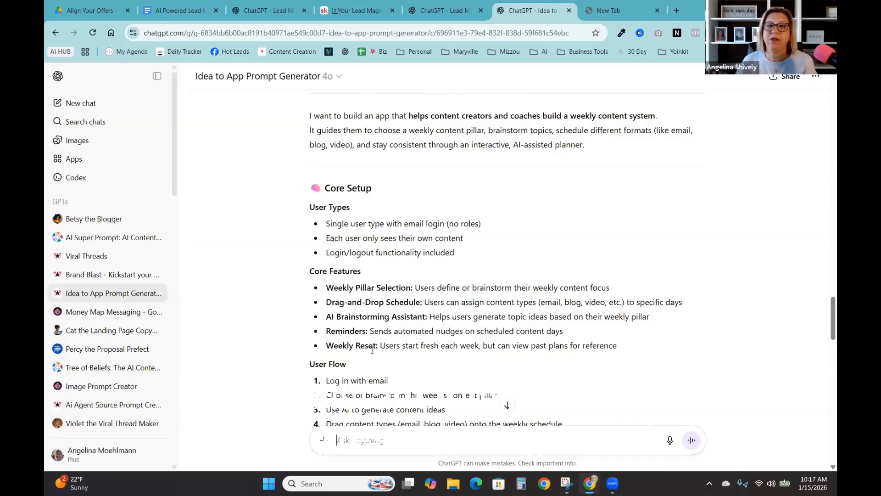
{"action": "scroll", "coordinate": [489, 349], "scroll_direction": "down", "scroll_amount": 3}
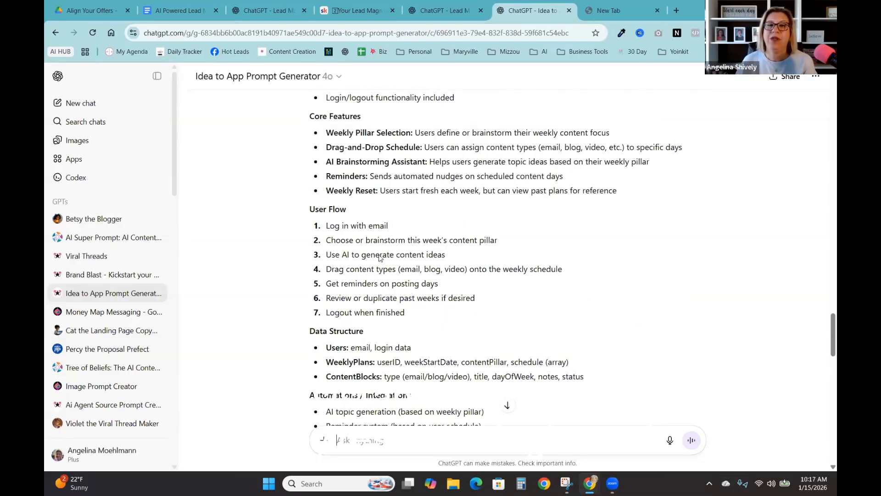
{"action": "scroll", "coordinate": [433, 353], "scroll_direction": "down", "scroll_amount": 3}
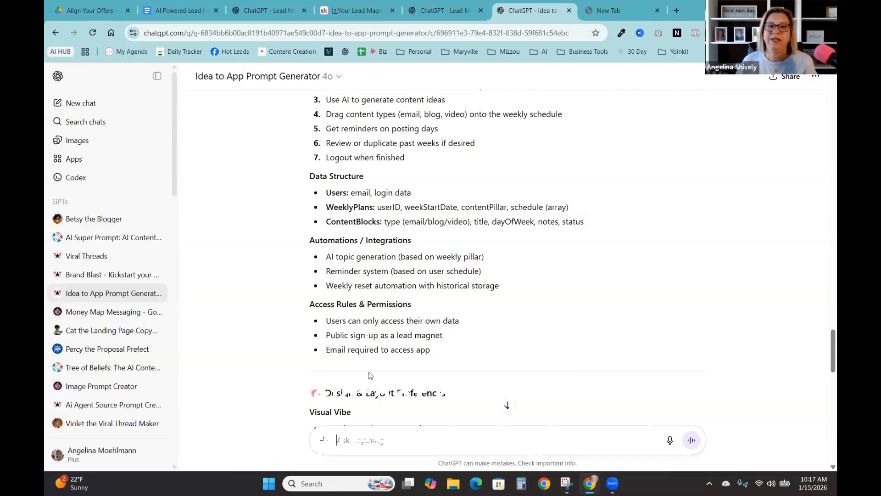
{"action": "scroll", "coordinate": [369, 372], "scroll_direction": "down", "scroll_amount": 6}
{"action": "scroll", "coordinate": [369, 372], "scroll_direction": "down", "scroll_amount": 10}
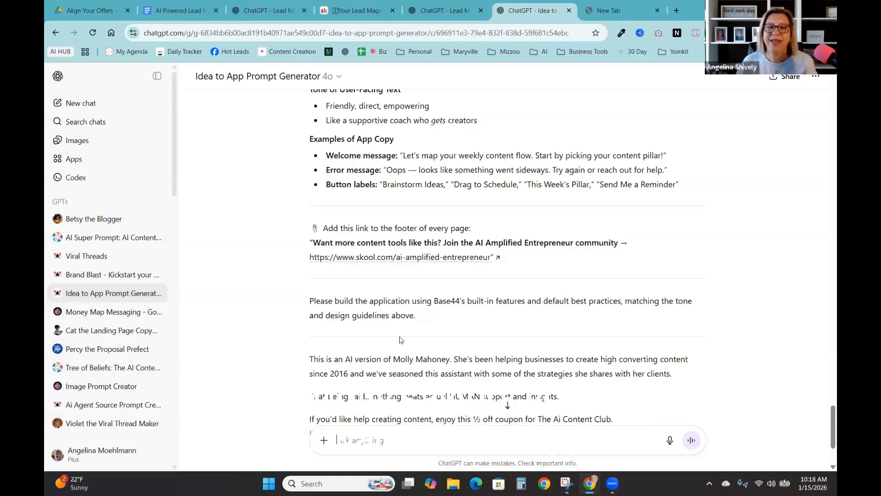
{"action": "triple_click", "coordinate": [411, 310]}
{"action": "left_click_drag", "start_coordinate": [402, 258], "coordinate": [303, 306]}
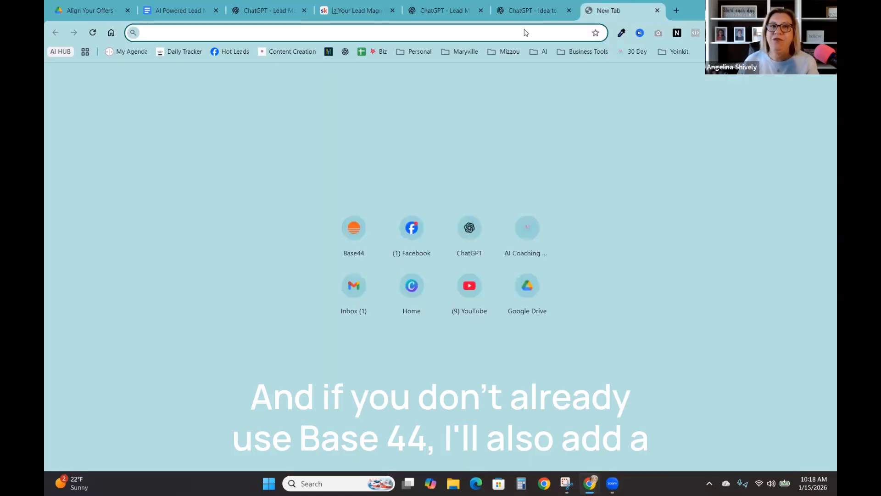
Step: Switch to Base44, start building, and paste the copied prompt as the description of the app to create
{"action": "left_click", "coordinate": [350, 234]}
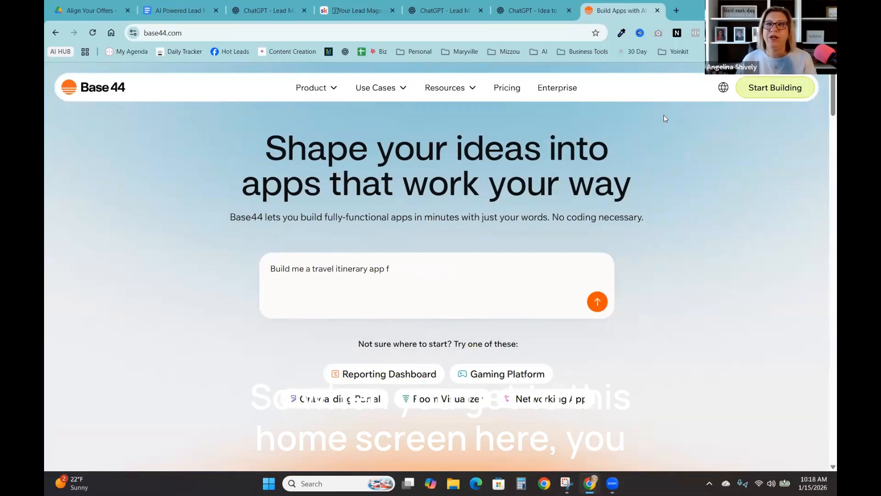
{"action": "left_click", "coordinate": [765, 90]}
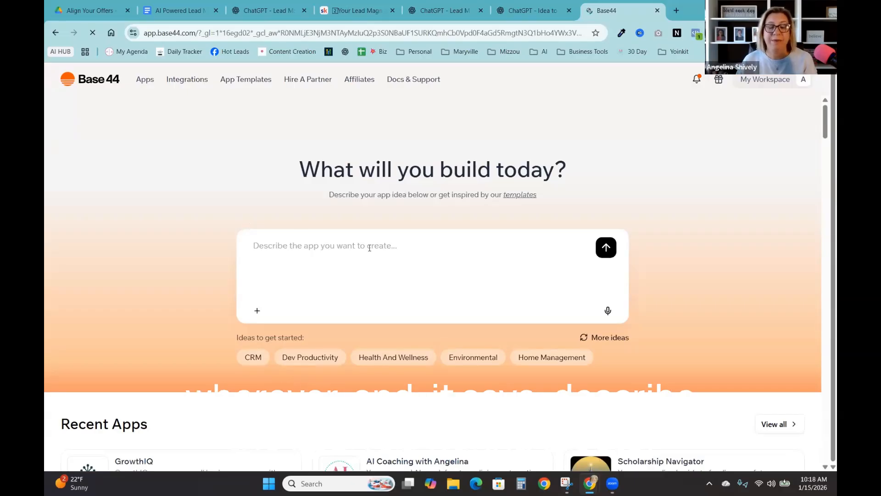
{"action": "right_click", "coordinate": [256, 247]}
{"action": "left_click", "coordinate": [273, 130]}
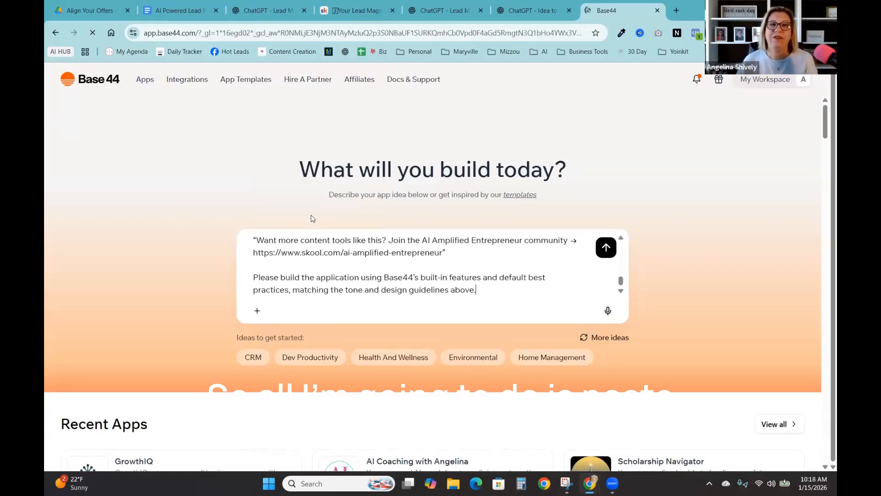
Step: Check the beginning of the pasted prompt, look over the recent apps, and submit the prompt to build the app
{"action": "scroll", "coordinate": [406, 272], "scroll_direction": "up", "scroll_amount": 3}
{"action": "scroll", "coordinate": [406, 271], "scroll_direction": "up", "scroll_amount": 15}
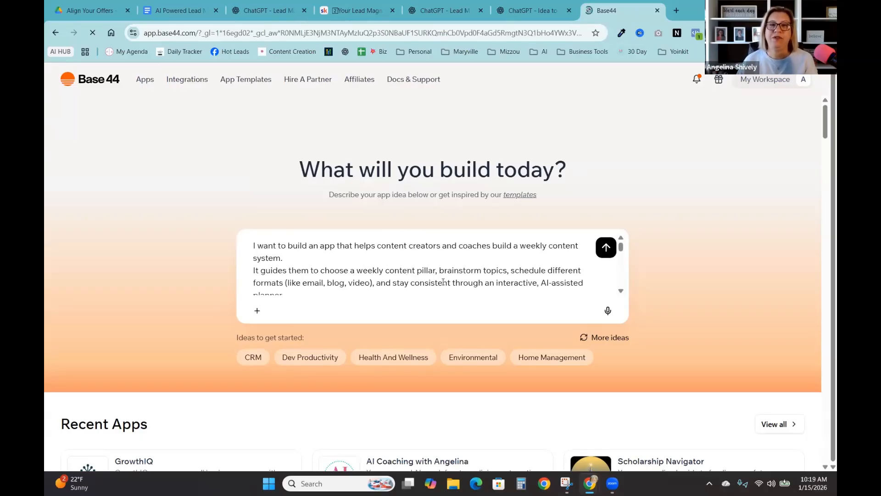
{"action": "scroll", "coordinate": [613, 313], "scroll_direction": "down", "scroll_amount": 5}
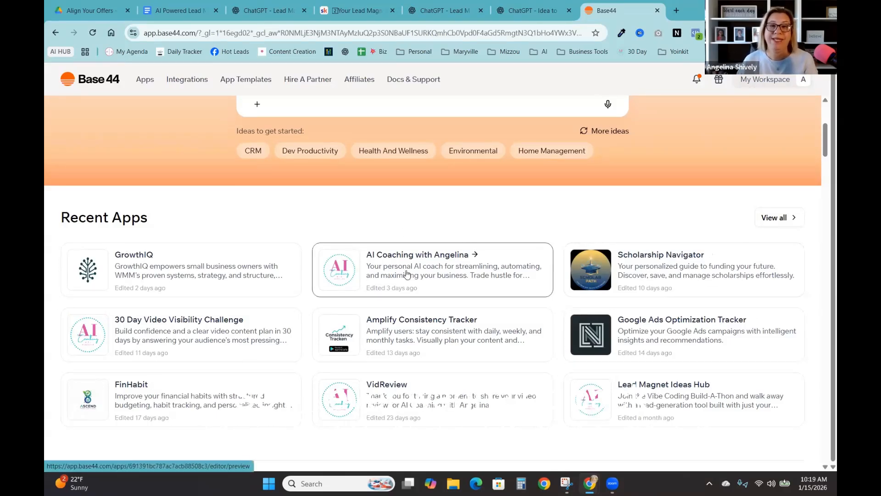
{"action": "scroll", "coordinate": [638, 229], "scroll_direction": "up", "scroll_amount": 5}
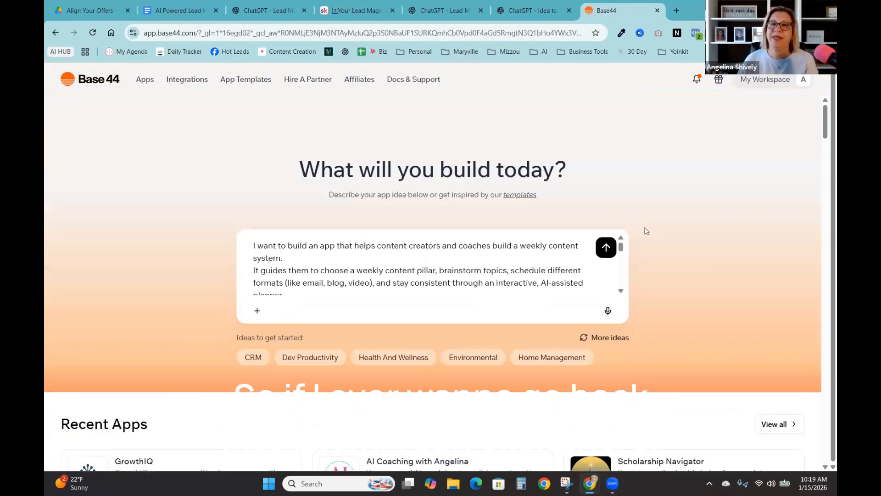
{"action": "left_click", "coordinate": [606, 248]}
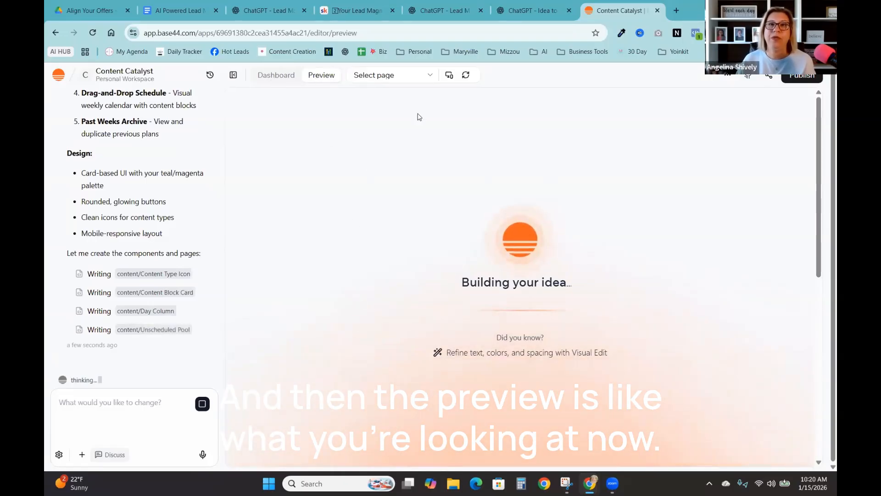
Step: Open the Base44 pricing page separately, examine the free plan's message credits, and compare the plans with monthly billing
{"action": "left_click", "coordinate": [677, 14]}
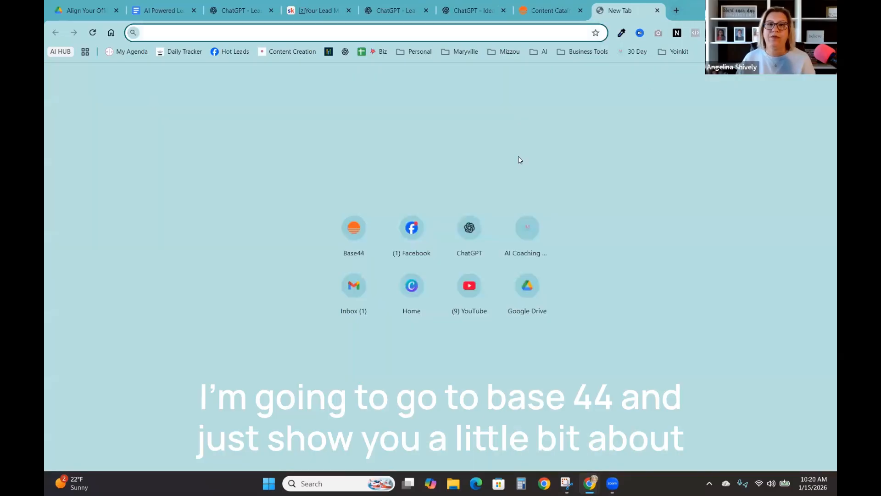
{"action": "left_click", "coordinate": [351, 224]}
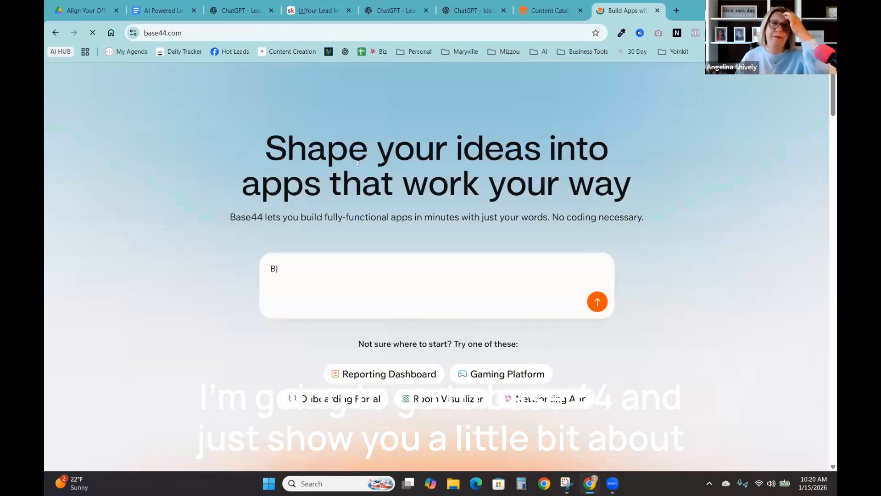
{"action": "left_click", "coordinate": [506, 89]}
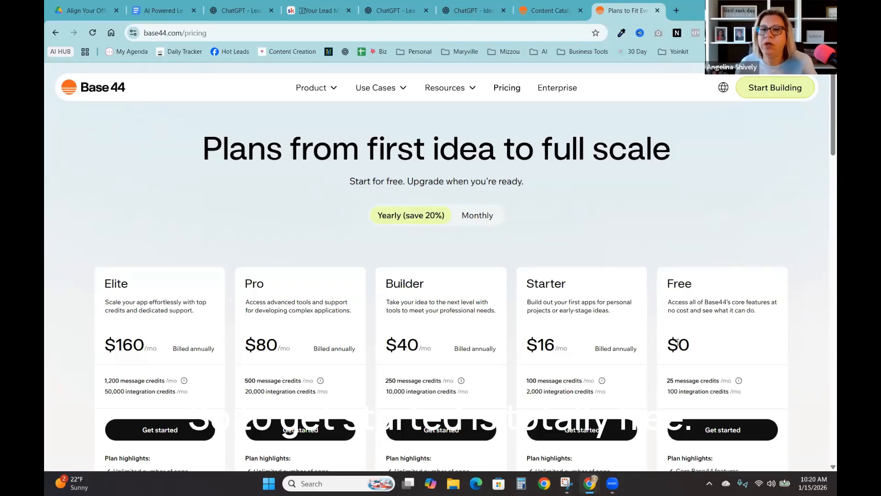
{"action": "left_click_drag", "start_coordinate": [669, 380], "coordinate": [703, 380]}
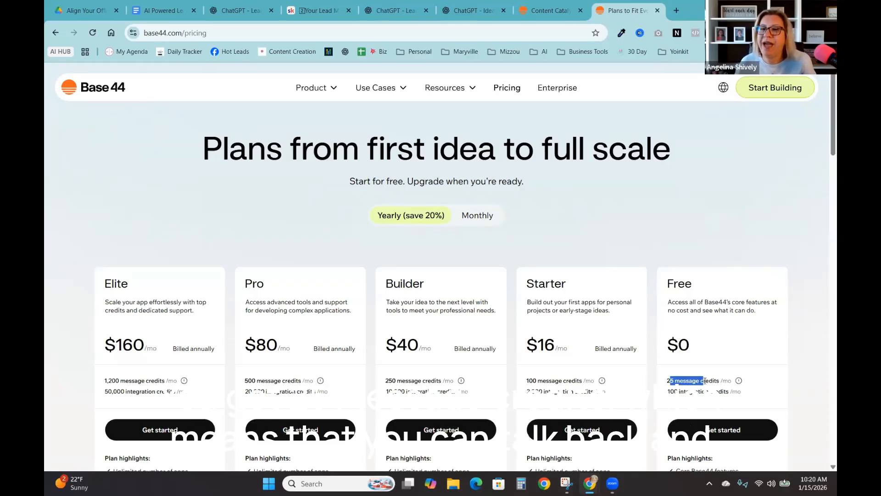
{"action": "left_click", "coordinate": [703, 366]}
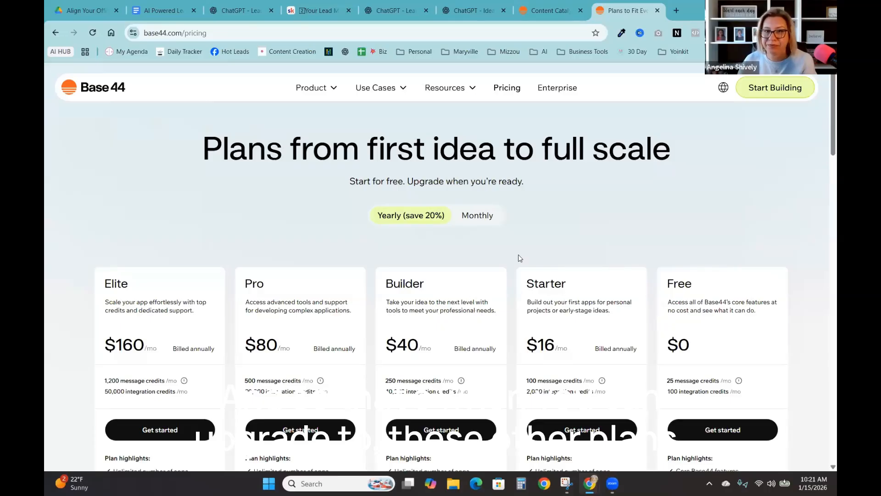
{"action": "left_click", "coordinate": [482, 217]}
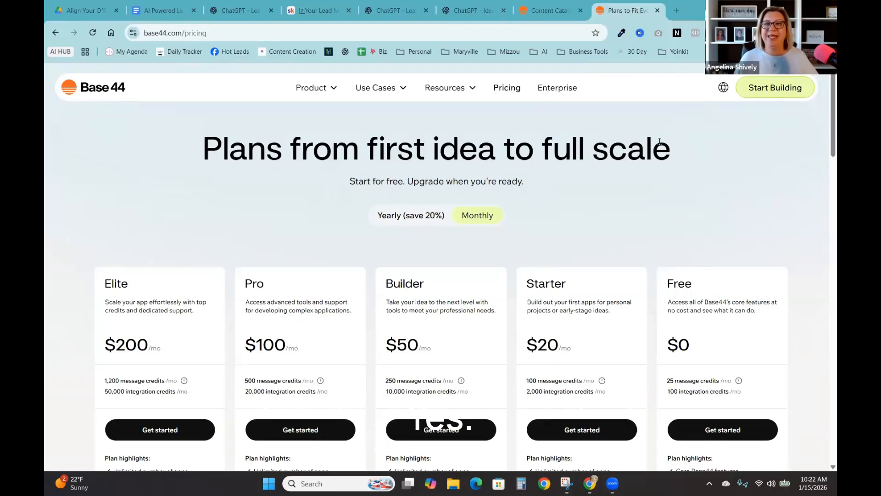
Step: Return to the Content Catalyst preview and enter the weekly pillar "Highlight the power of vibe coding and creating apps for your client"
{"action": "left_click", "coordinate": [554, 12]}
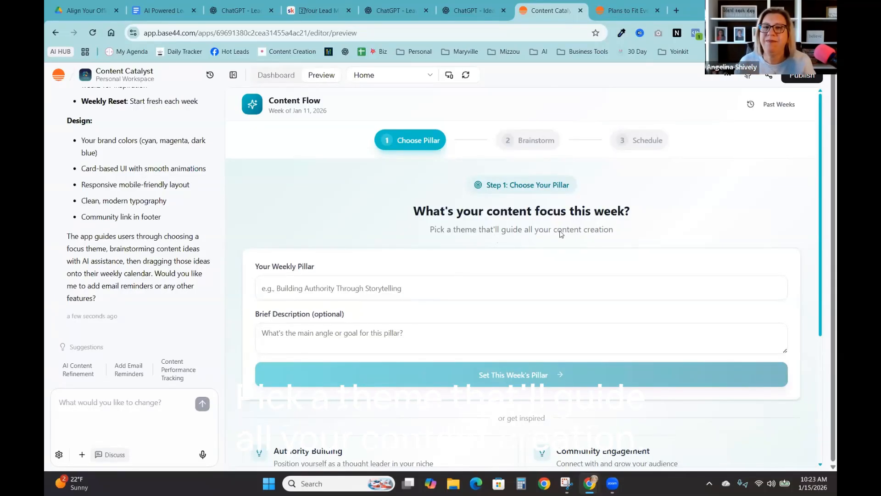
{"action": "left_click", "coordinate": [304, 291]}
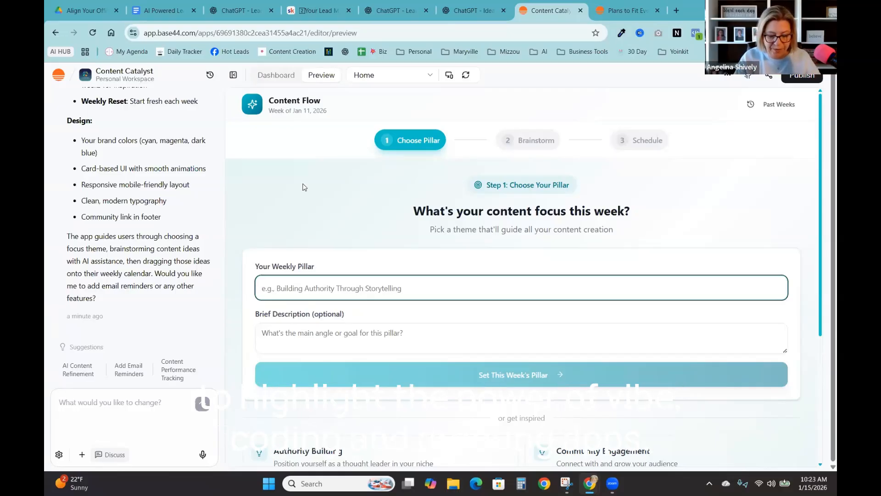
{"action": "type", "text": "Highlight "}
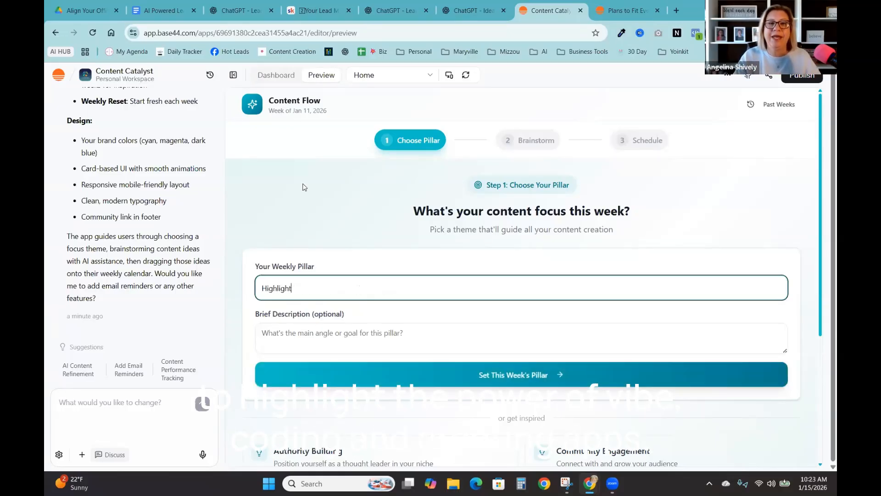
{"action": "type", "text": "the power "}
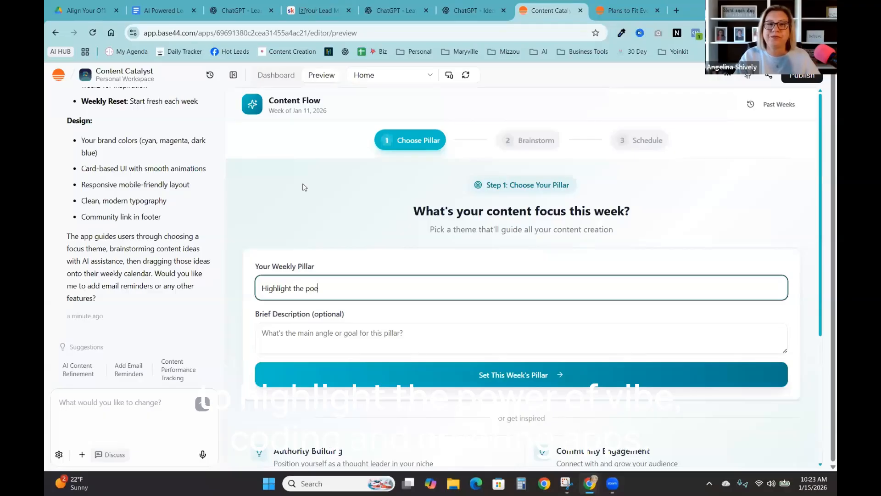
{"action": "type", "text": "of vibe co"}
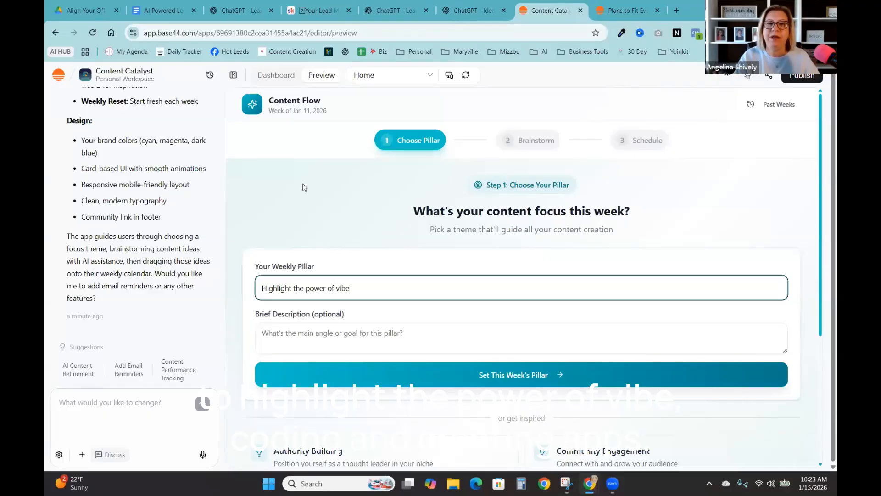
{"action": "type", "text": "ding and cre"}
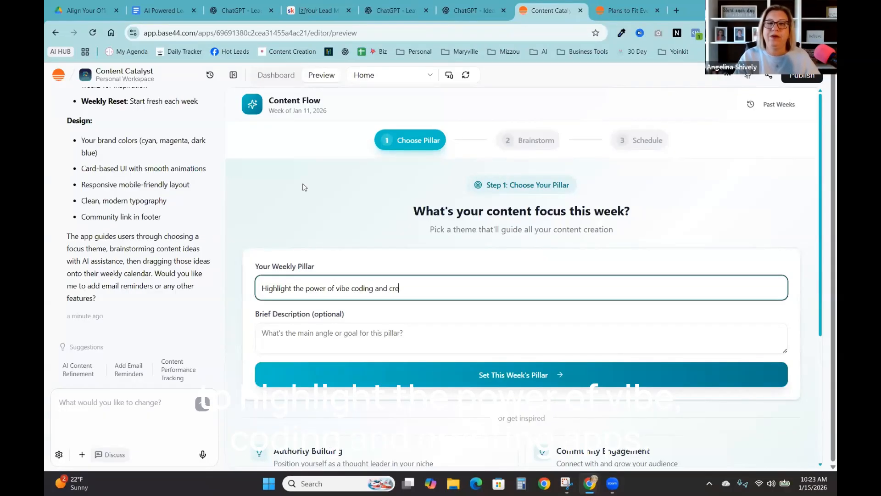
{"action": "type", "text": "ating apps for your client"}
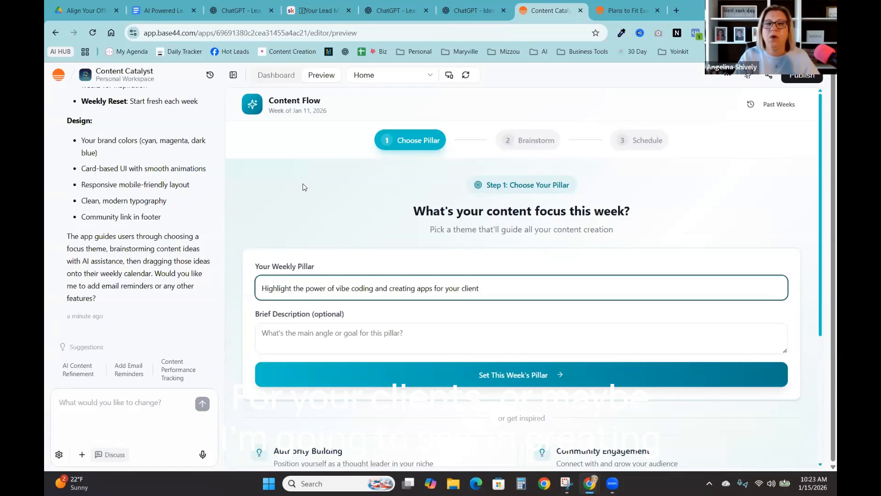
Step: Reword the weekly pillar's ending so it reads "creating simple apps for lead magnets"
{"action": "key", "text": "BackSpace"}
{"action": "key", "text": "BackSpace"}
{"action": "key", "text": "BackSpace"}
{"action": "key", "text": "BackSpace"}
{"action": "key", "text": "BackSpace"}
{"action": "key", "text": "BackSpace"}
{"action": "key", "text": "BackSpace"}
{"action": "key", "text": "BackSpace"}
{"action": "key", "text": "BackSpace"}
{"action": "key", "text": "BackSpace"}
{"action": "key", "text": "BackSpace"}
{"action": "key", "text": "BackSpace"}
{"action": "key", "text": "BackSpace"}
{"action": "key", "text": "BackSpace"}
{"action": "key", "text": "BackSpace"}
{"action": "key", "text": "BackSpace"}
{"action": "key", "text": "BackSpace"}
{"action": "key", "text": "BackSpace"}
{"action": "type", "text": "si"}
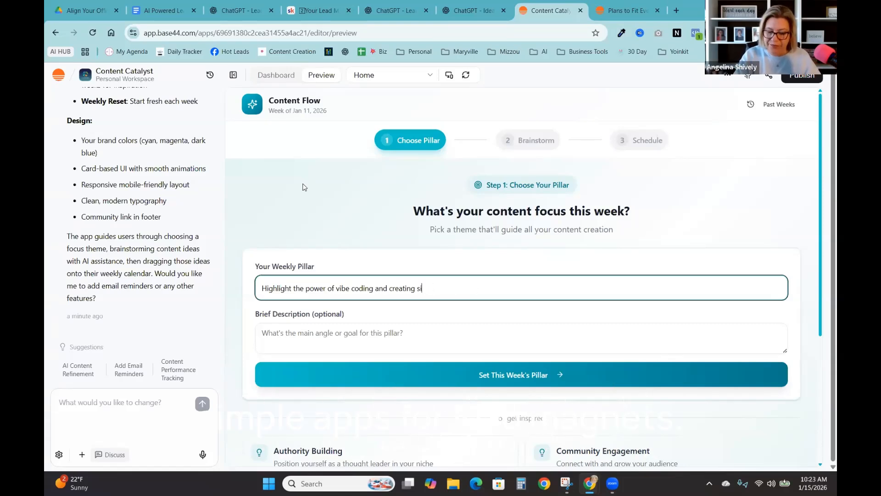
{"action": "type", "text": "mple apps for lead magnets"}
Step: Add the description "The goal is to help users understand how simple it can be to create" and set this week's pillar
{"action": "key", "text": "Tab"}
{"action": "type", "text": "The goal is th"}
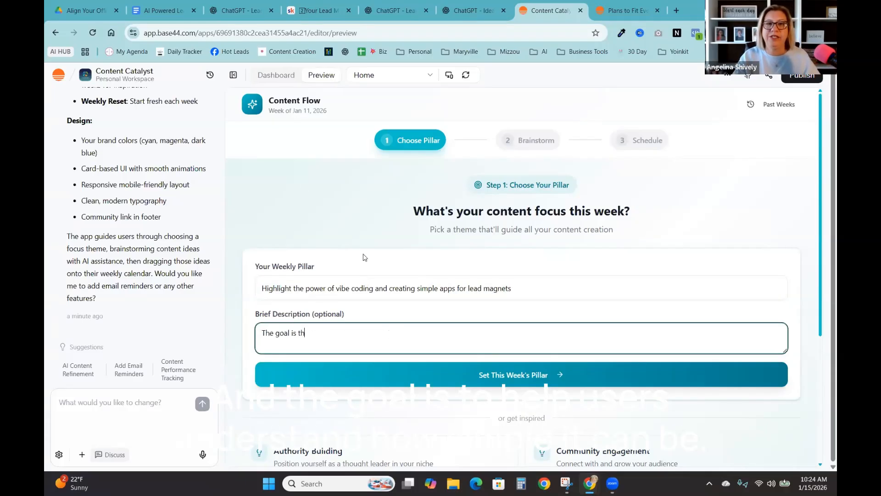
{"action": "key", "text": "BackSpace"}
{"action": "type", "text": "o help us"}
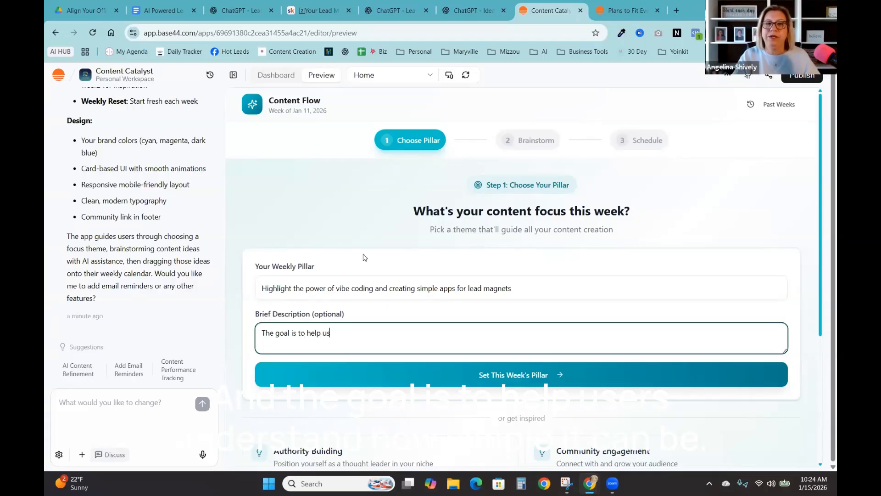
{"action": "type", "text": "ers understand how si"}
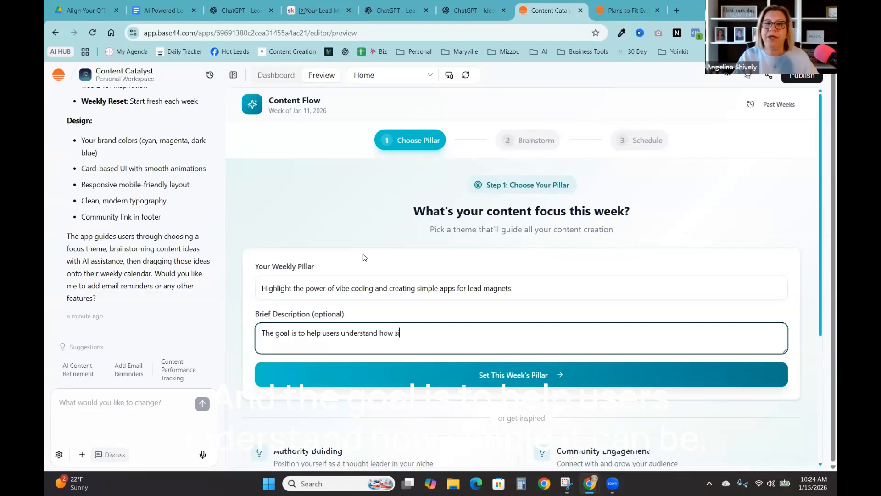
{"action": "type", "text": "mple it can be to crea"}
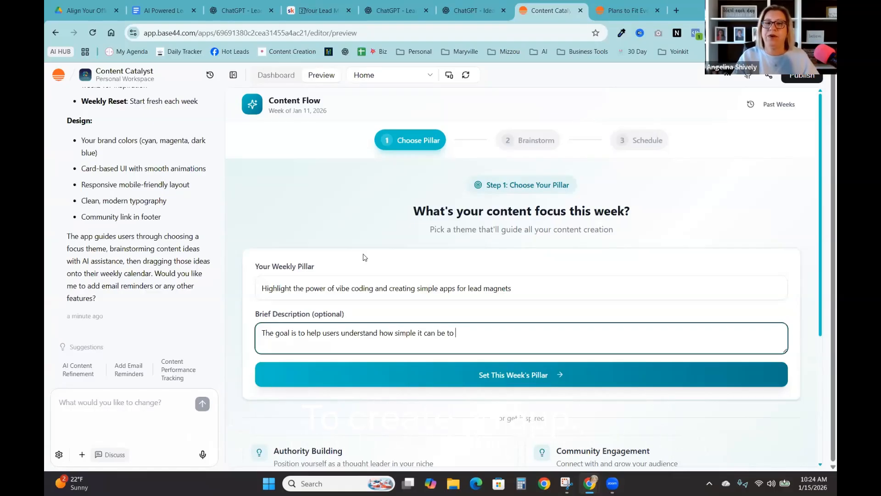
{"action": "type", "text": "t a"}
{"action": "key", "text": "BackSpace"}
{"action": "key", "text": "BackSpace"}
{"action": "type", "text": "e"}
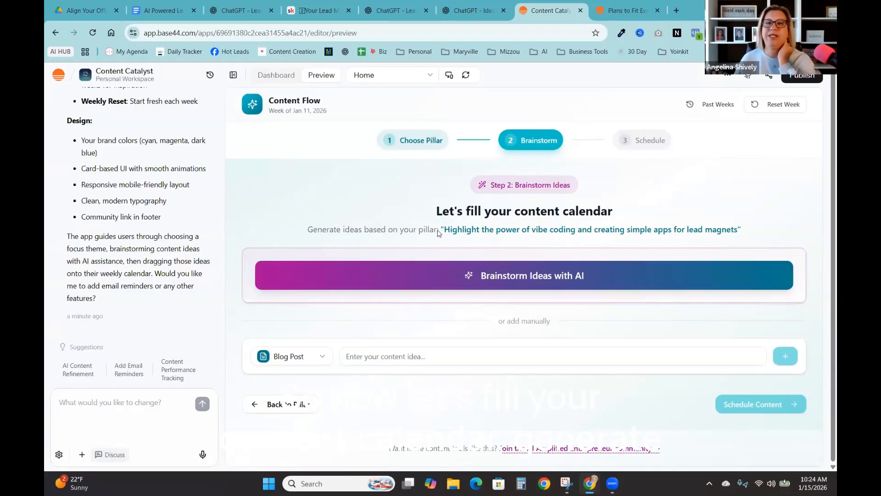
Step: Brainstorm content ideas with AI, add "Unlock Your Vibe: The Art of Vibe Coding" to the pool, and go back for more ideas
{"action": "left_click", "coordinate": [545, 281]}
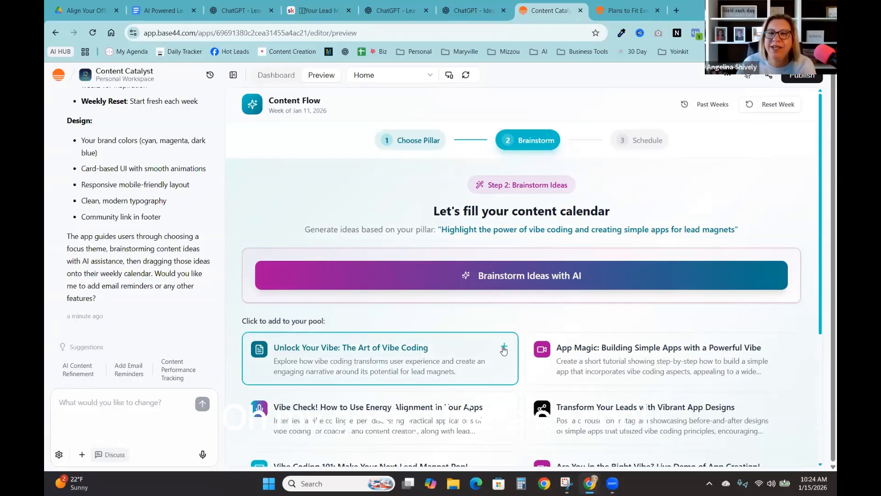
{"action": "scroll", "coordinate": [504, 349], "scroll_direction": "down", "scroll_amount": 1}
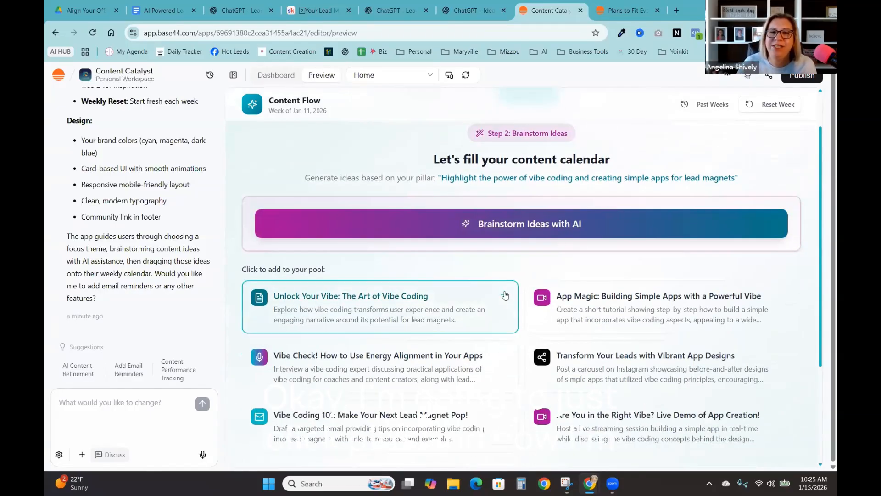
{"action": "left_click", "coordinate": [505, 297]}
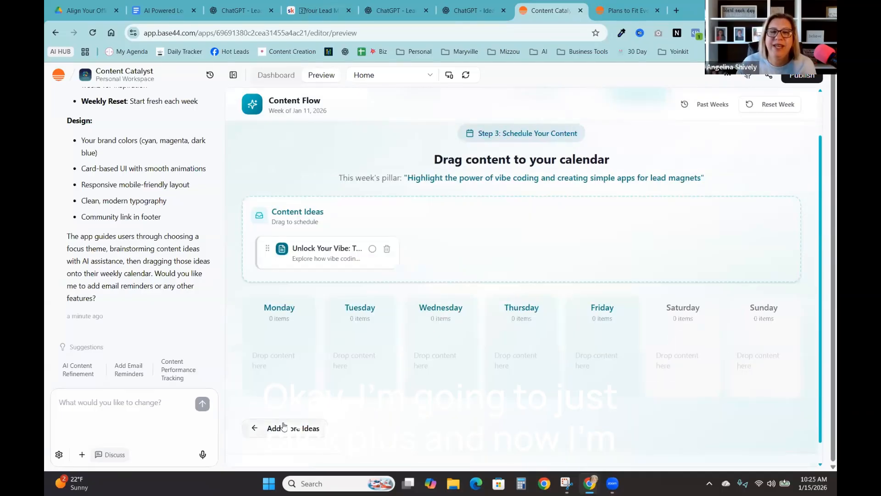
{"action": "left_click", "coordinate": [283, 426]}
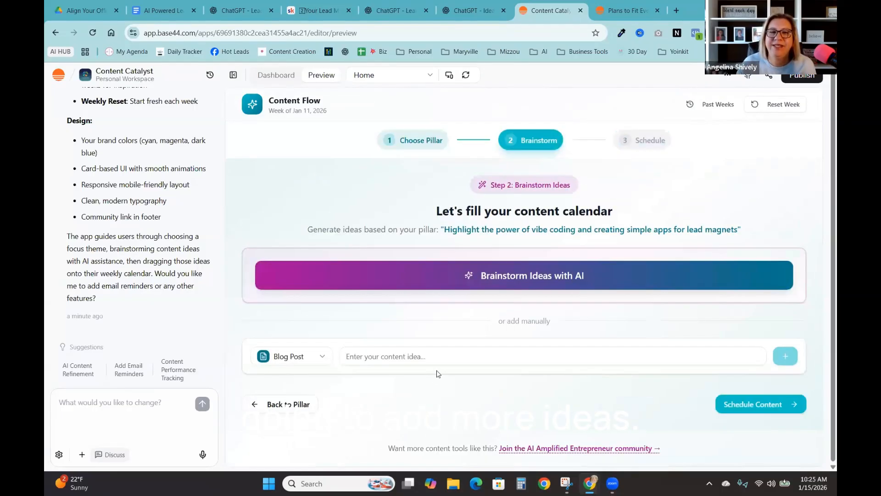
Step: Generate another batch of AI ideas and ask Base44 to keep step 2's options available after one is added, so several can be chosen
{"action": "left_click", "coordinate": [501, 282]}
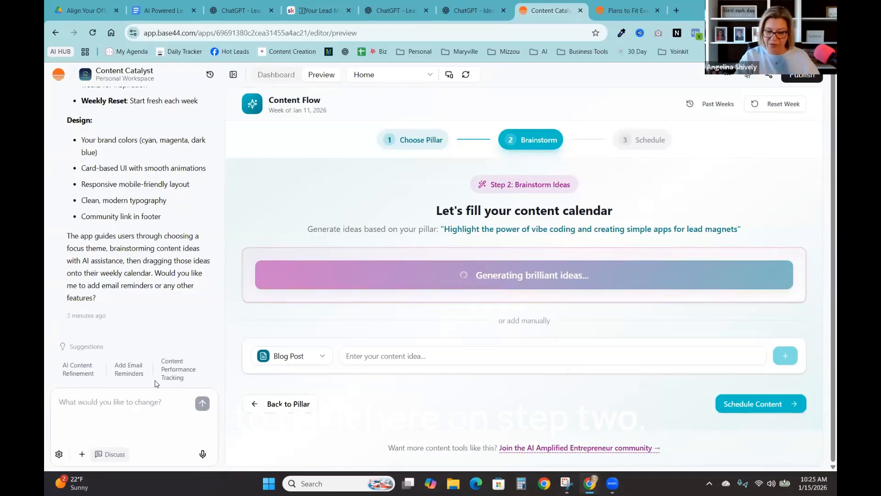
{"action": "type", "text": "on step 2 when "}
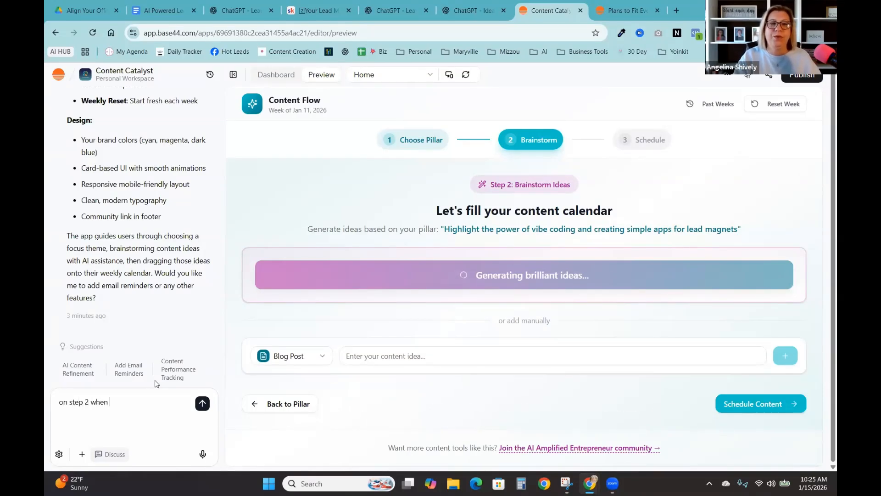
{"action": "type", "text": "the user click"}
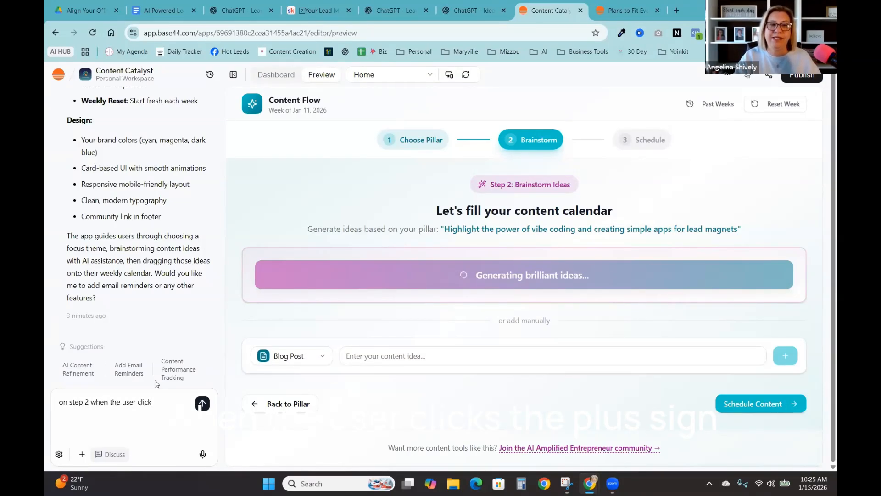
{"action": "type", "text": "s the plus sign to a"}
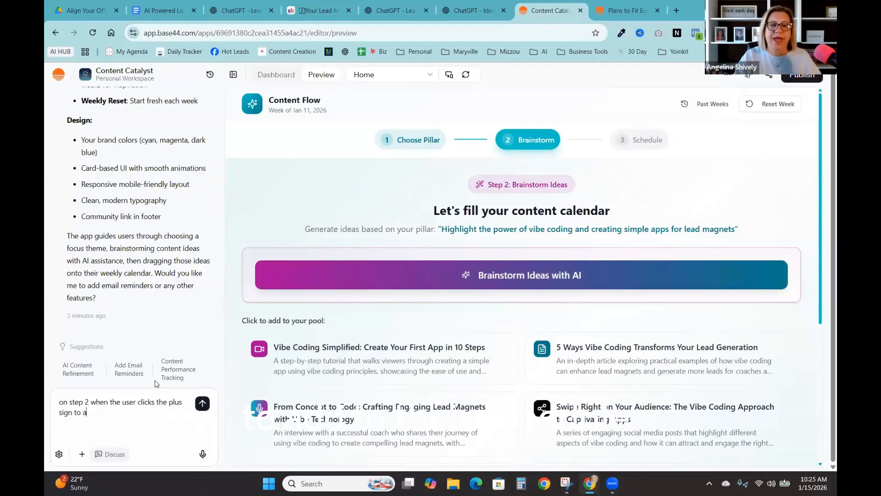
{"action": "type", "text": "dd to their sho"}
{"action": "type", "text": "edule, keep the options"}
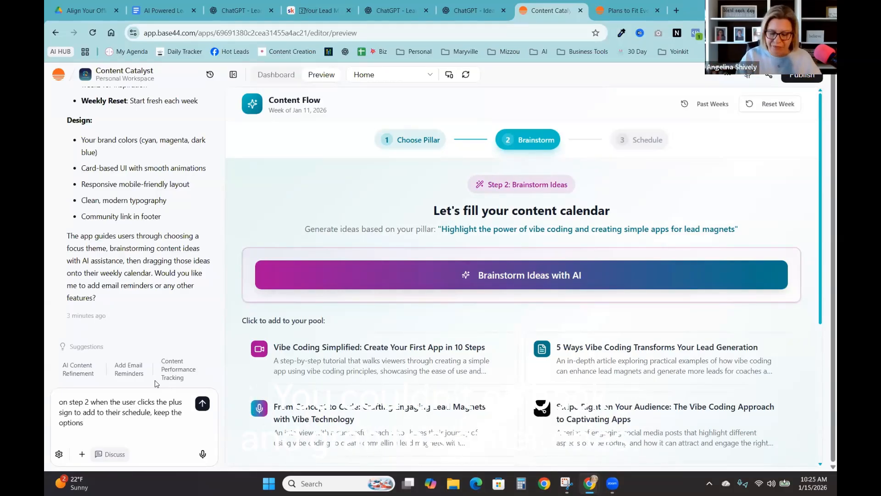
{"action": "type", "text": " ava"}
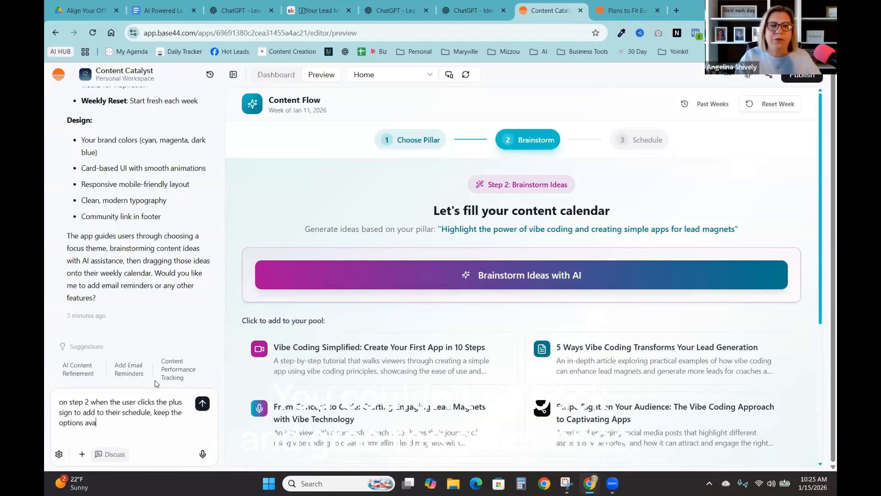
{"action": "type", "text": "ilable so I can choos"}
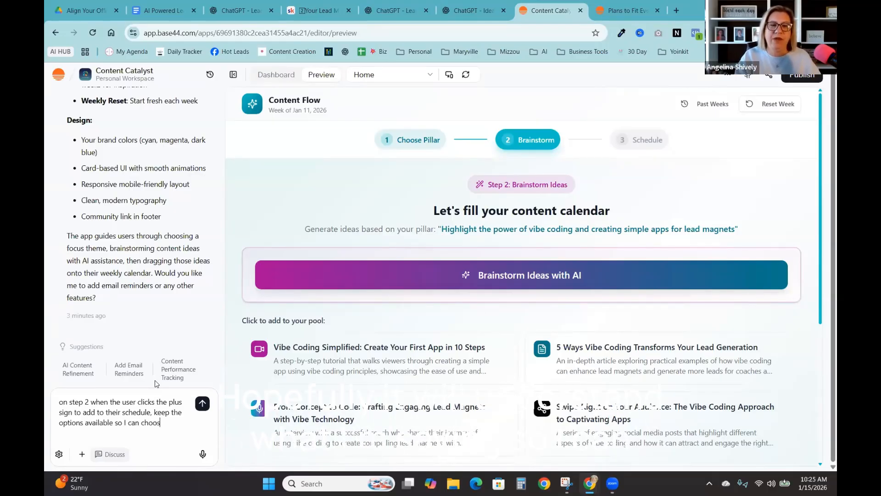
{"action": "type", "text": "e"}
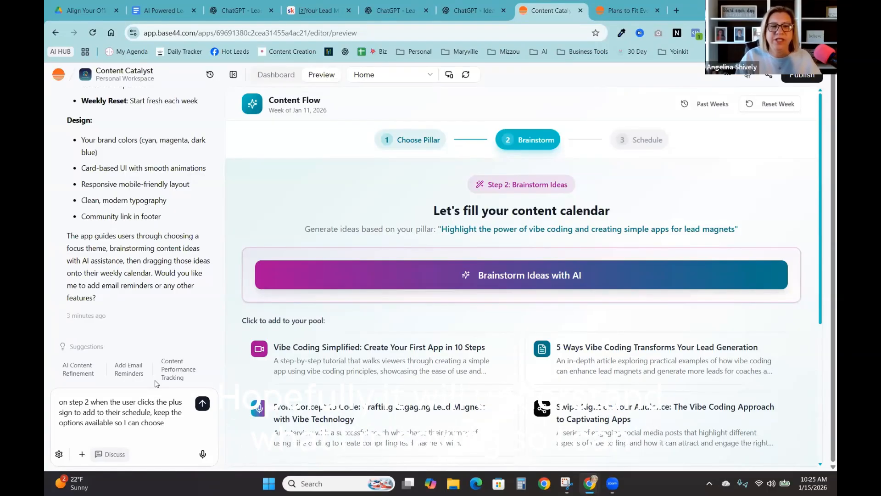
{"action": "type", "text": " from teh"}
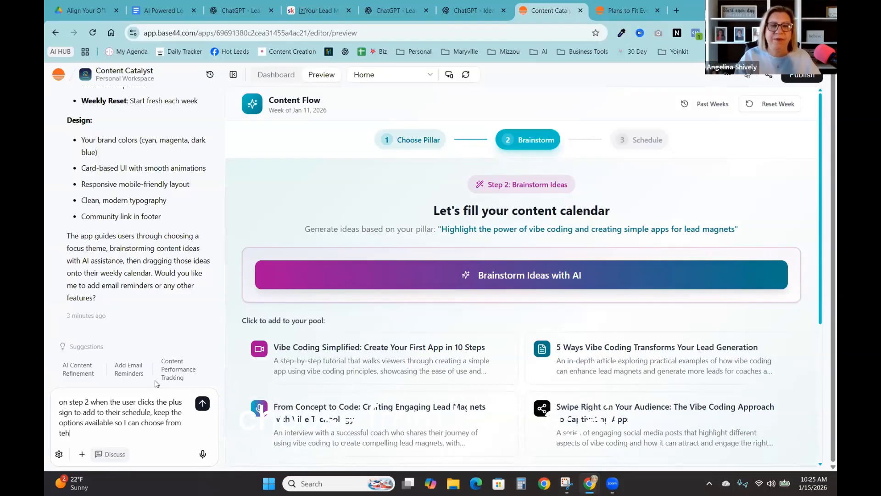
{"action": "key", "text": "BackSpace"}
{"action": "key", "text": "BackSpace"}
{"action": "type", "text": "hem again...so not just picking one at a time"}
{"action": "key", "text": "Return"}
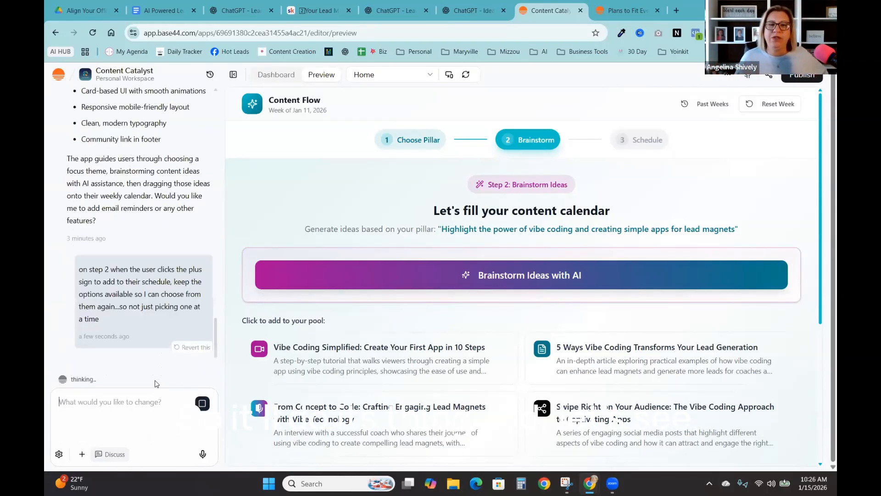
Step: Add "Swipe Right on Your Audience: The Vibe Coding Approach to Captivating Apps" to the pool, brainstorm another batch, and go back for more ideas
{"action": "scroll", "coordinate": [335, 352], "scroll_direction": "down", "scroll_amount": 5}
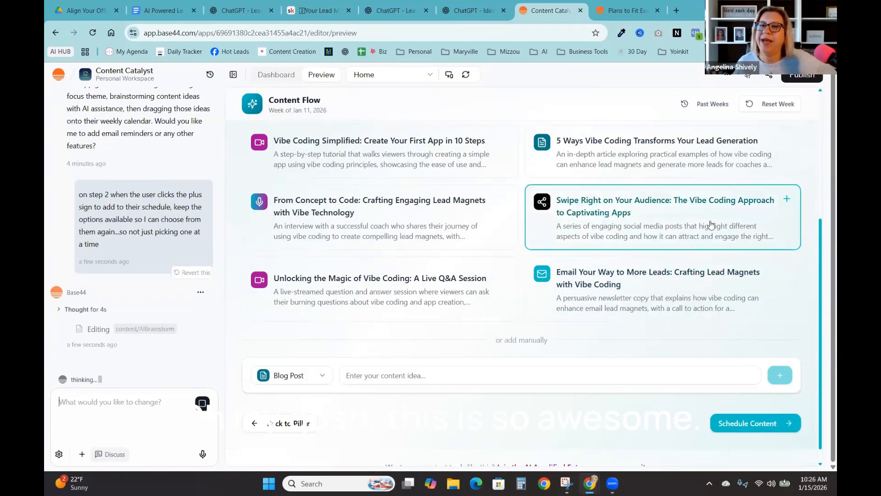
{"action": "left_click", "coordinate": [786, 199]}
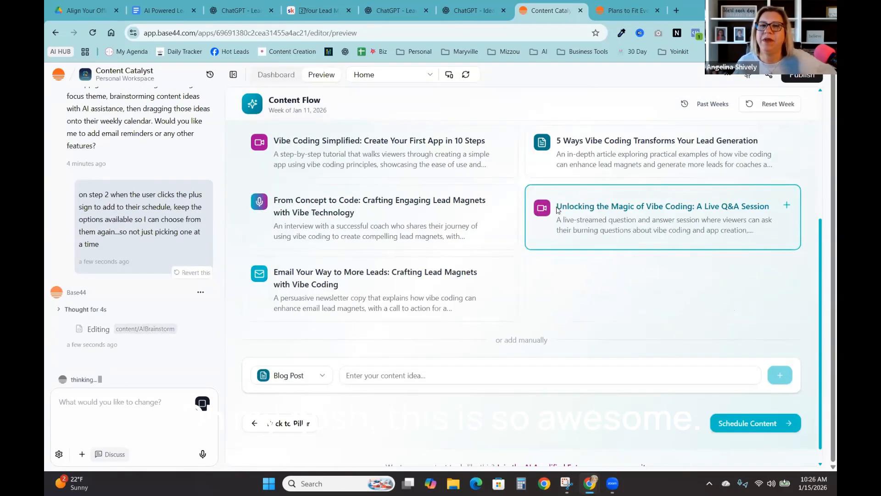
{"action": "left_click", "coordinate": [305, 403]}
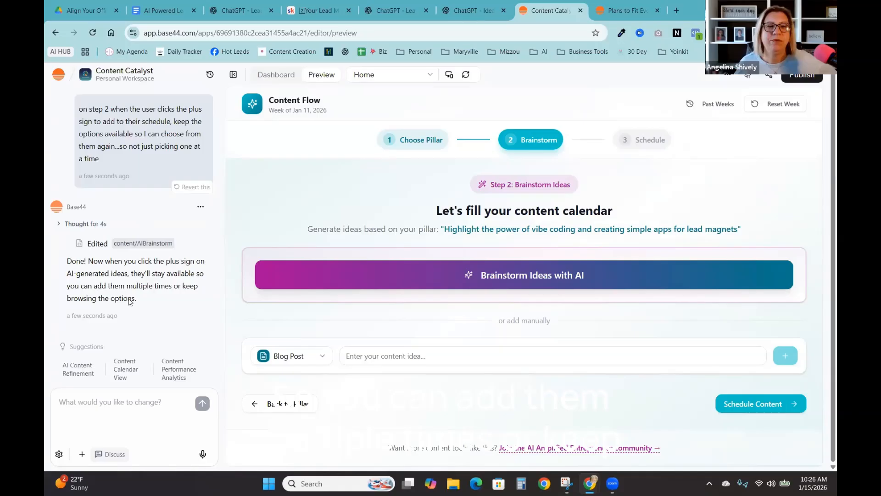
{"action": "left_click", "coordinate": [416, 283]}
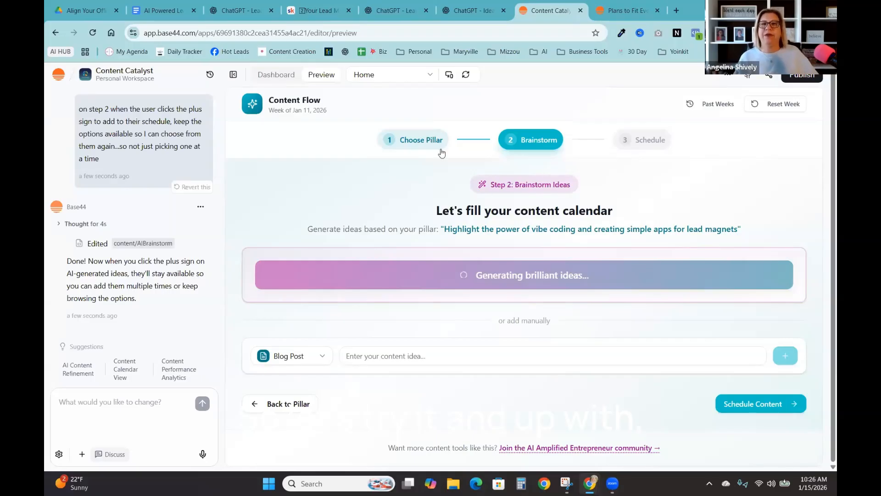
{"action": "left_click", "coordinate": [287, 406]}
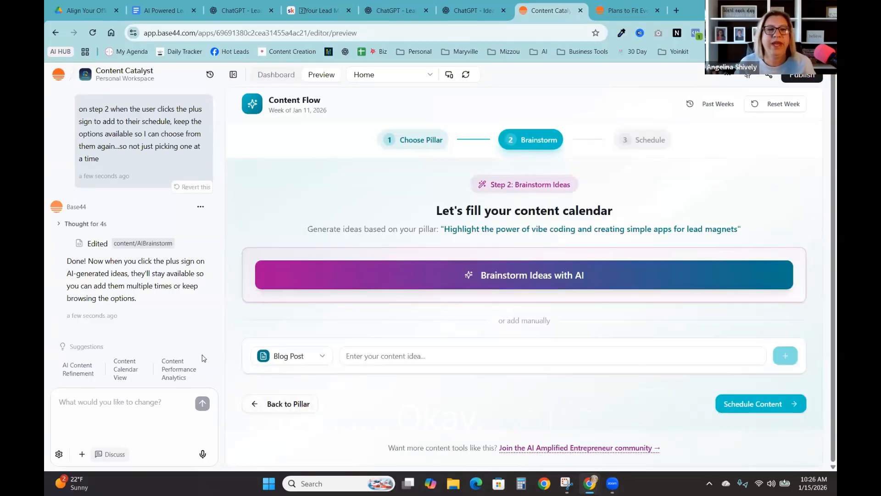
Step: Brainstorm again, set the manual idea type to Video, and add "Code Your Way to Connection: A Beginner's Guide to App Creation" to the pool
{"action": "left_click", "coordinate": [615, 285]}
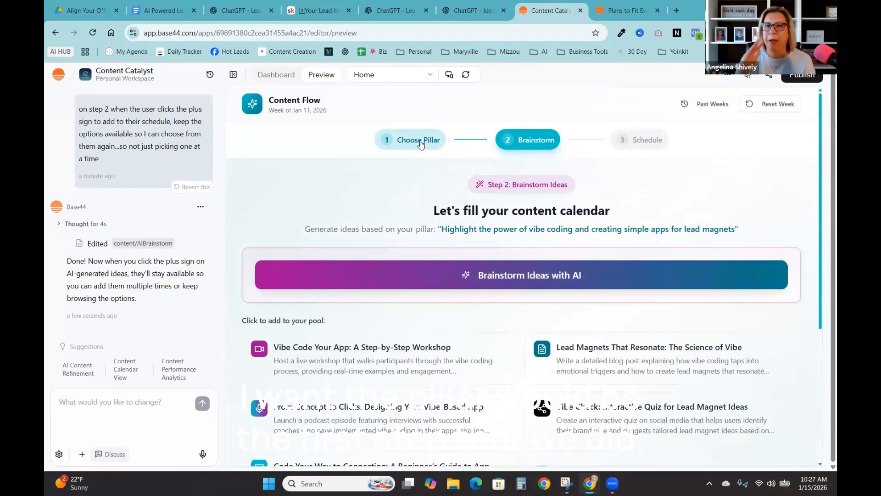
{"action": "scroll", "coordinate": [420, 144], "scroll_direction": "down", "scroll_amount": 3}
{"action": "left_click", "coordinate": [289, 414]}
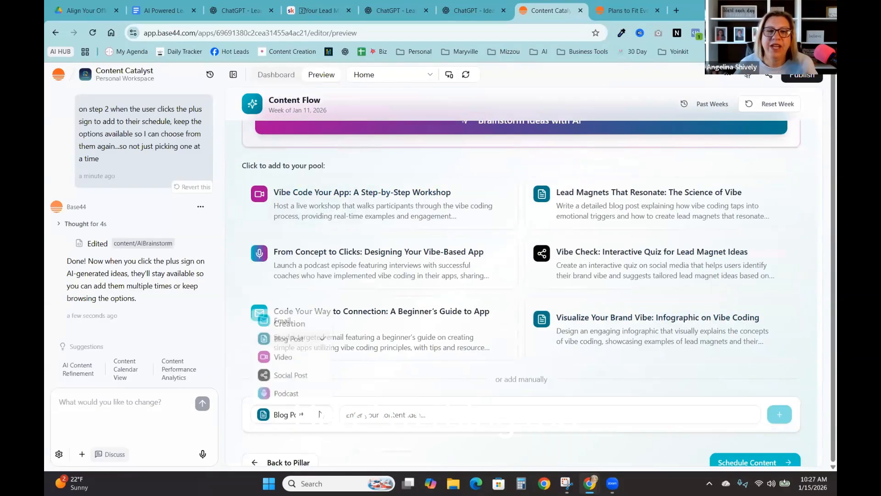
{"action": "left_click", "coordinate": [311, 357]}
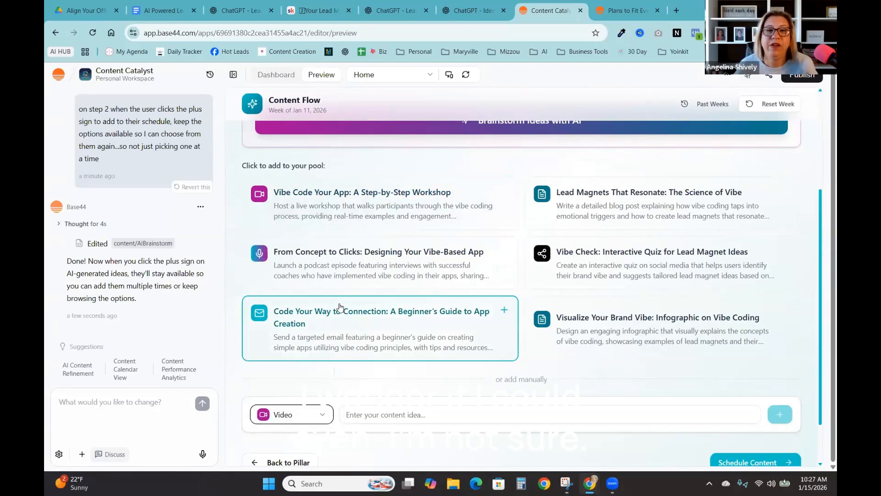
{"action": "left_click", "coordinate": [503, 310]}
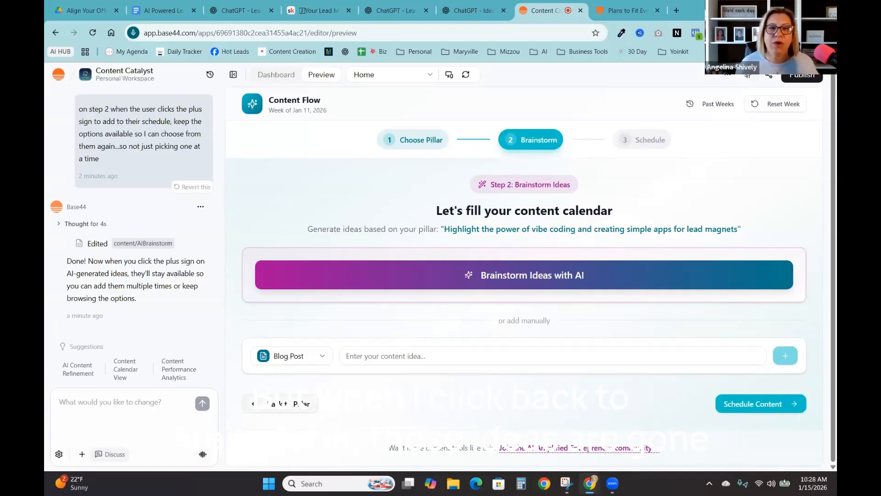
Step: Dictate and send a request that AI ideas should stay after returning to brainstorm, and open the file picker for chat attachments
{"action": "left_click", "coordinate": [198, 452]}
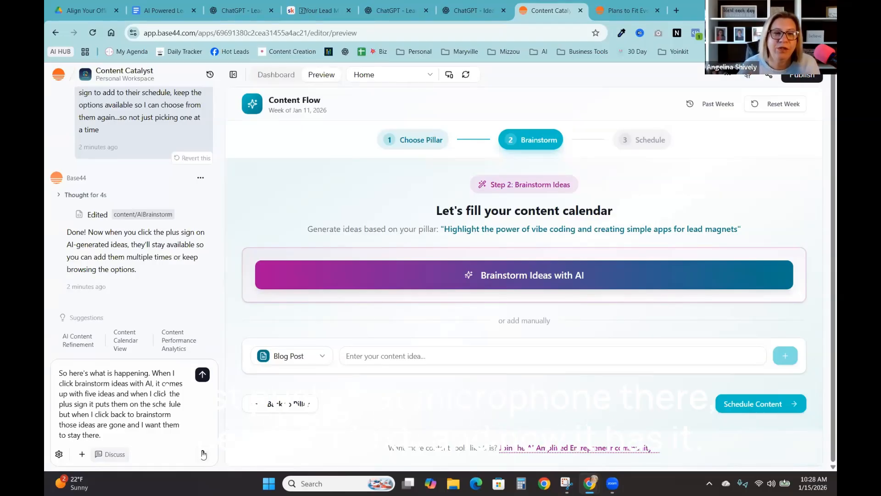
{"action": "left_click", "coordinate": [202, 374]}
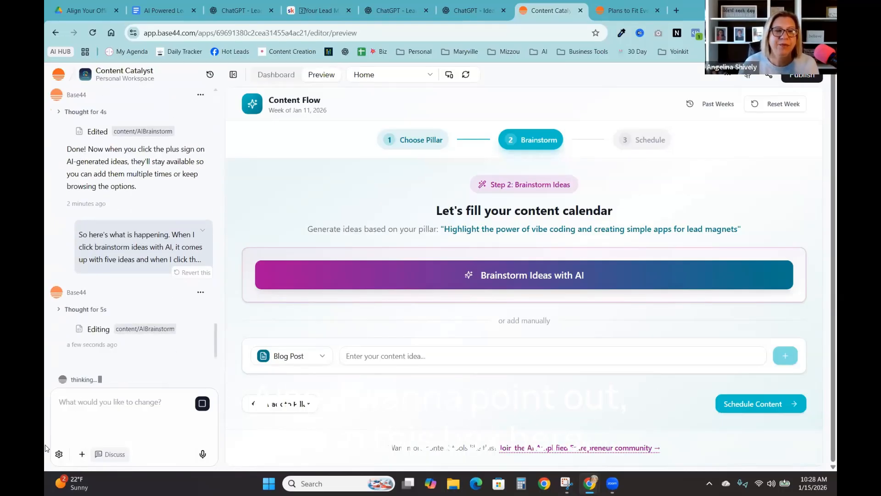
{"action": "left_click", "coordinate": [82, 454]}
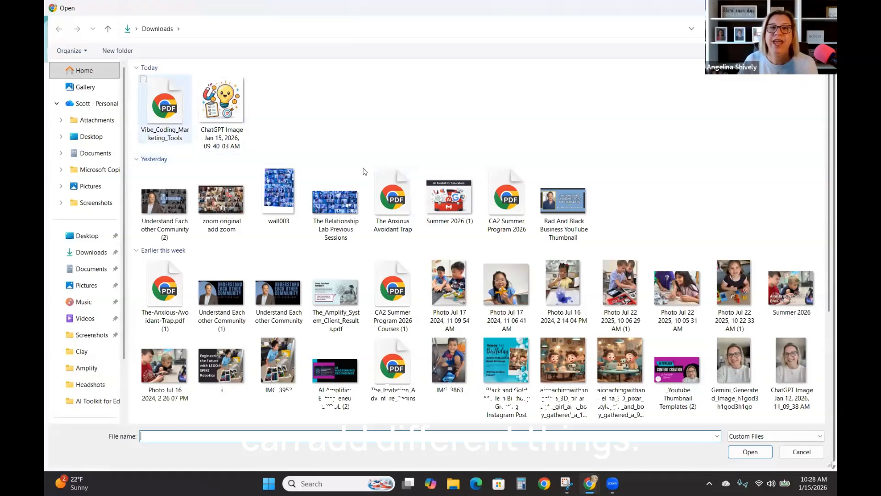
Step: Return from the weekly schedule to the brainstorming step to check whether the generated ideas persist
{"action": "scroll", "coordinate": [506, 260], "scroll_direction": "down", "scroll_amount": 3}
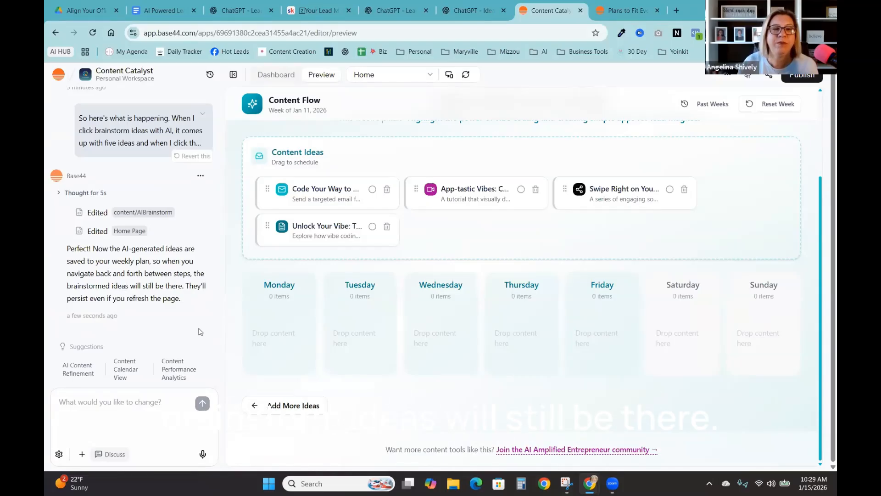
{"action": "left_click", "coordinate": [281, 406]}
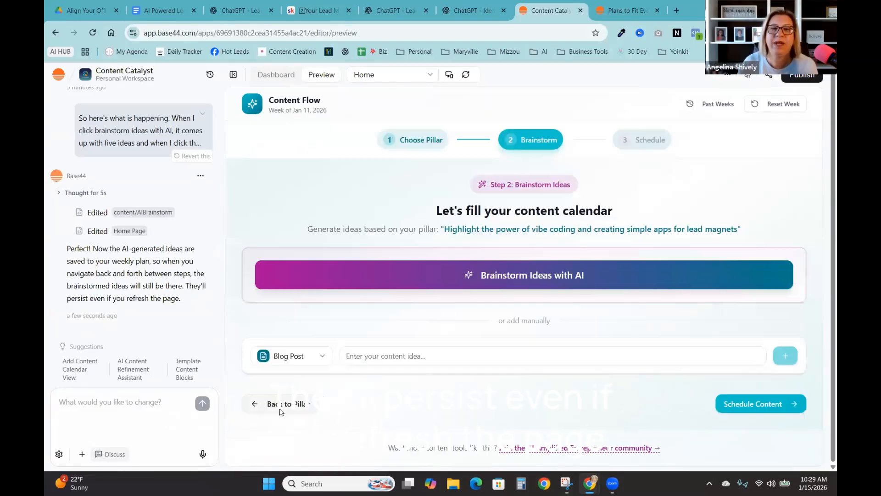
{"action": "scroll", "coordinate": [477, 281], "scroll_direction": "down", "scroll_amount": 1}
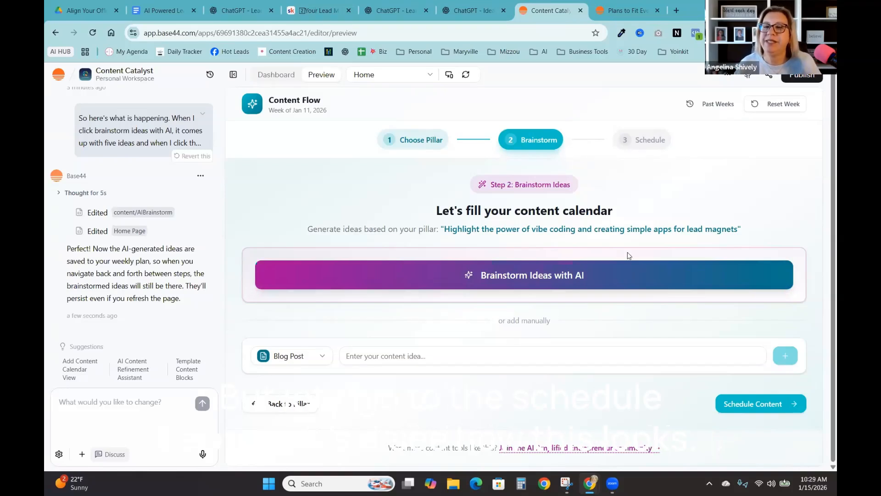
Step: Open the content schedule, place the "Code Your Way to Connection" email idea on Tuesday, and try its completion mark
{"action": "left_click", "coordinate": [747, 406]}
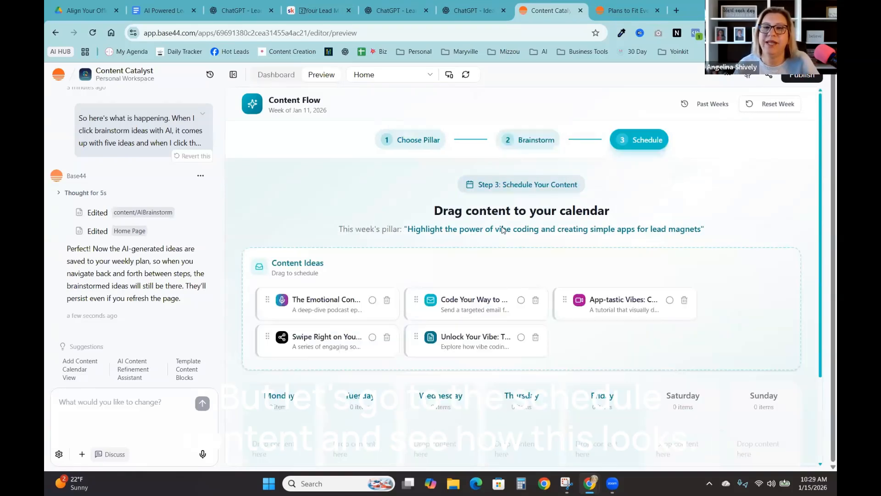
{"action": "scroll", "coordinate": [472, 331], "scroll_direction": "down", "scroll_amount": 2}
{"action": "left_click_drag", "start_coordinate": [454, 207], "coordinate": [360, 330]}
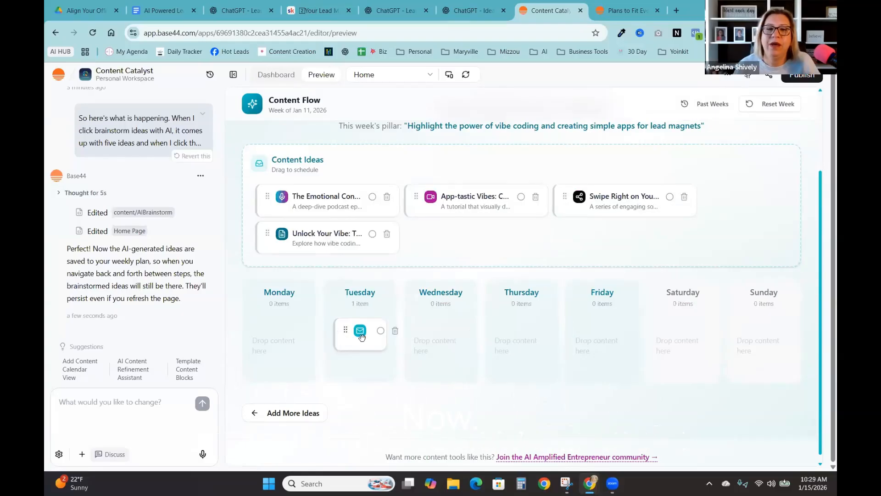
{"action": "left_click", "coordinate": [380, 331]}
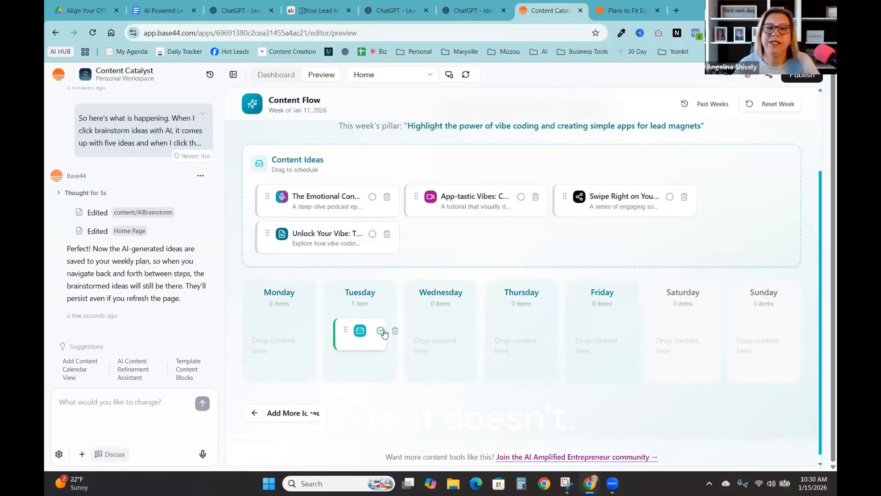
{"action": "left_click", "coordinate": [148, 411]}
{"action": "type", "text": "When"}
{"action": "key", "text": "BackSpace"}
{"action": "key", "text": "BackSpace"}
{"action": "type", "text": "en"}
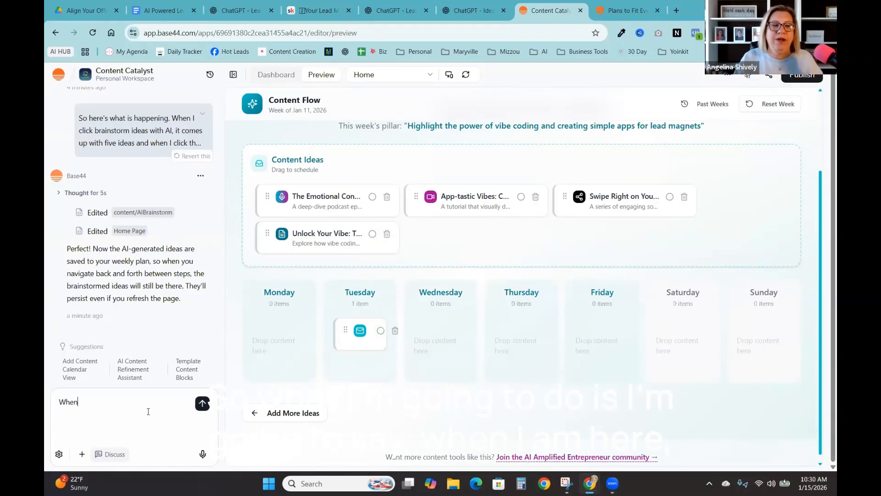
{"action": "type", "text": " I am here...I want "}
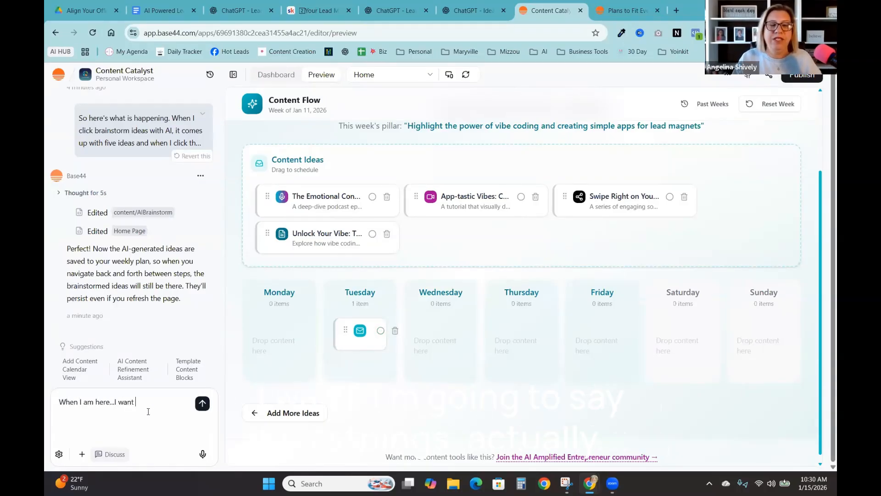
{"action": "type", "text": "to"}
Step: Write a chat change request for a vertical rather than horizontal calendar and clickable suggestions whose content can be viewed and edited
{"action": "left_click_drag", "start_coordinate": [156, 407], "coordinate": [48, 406]}
{"action": "type", "text": "2 things-I wan the calendar to appear"}
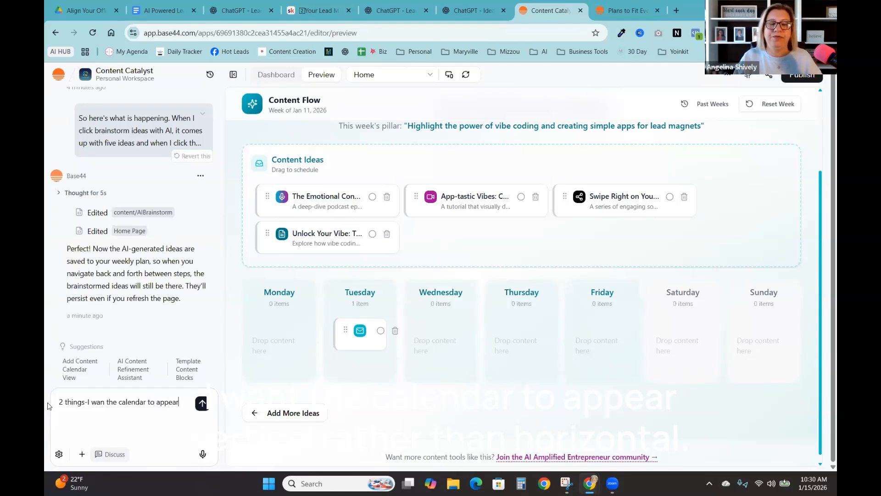
{"action": "type", "text": "ver"}
{"action": "type", "text": "tical rath"}
{"action": "type", "text": "er than"}
{"action": "key", "text": "BackSpace"}
{"action": "type", "text": "than horizontal... ALso i want to be able to click into the sugg"}
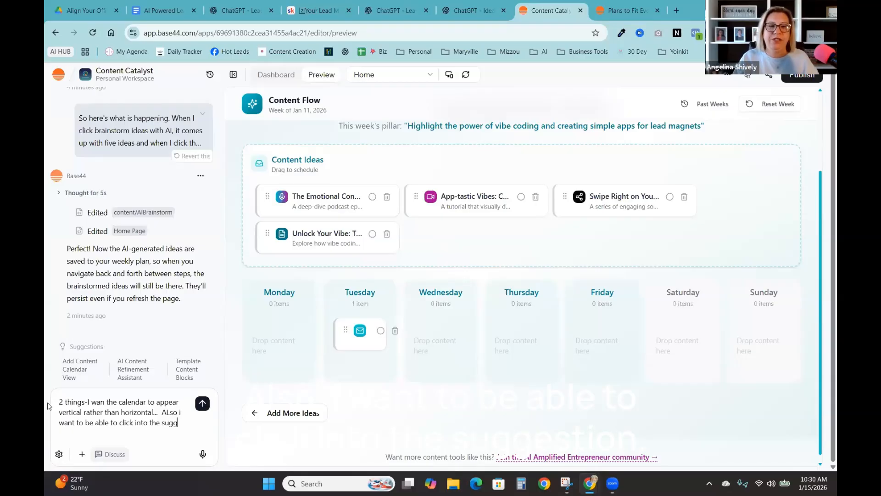
{"action": "type", "text": "estion so"}
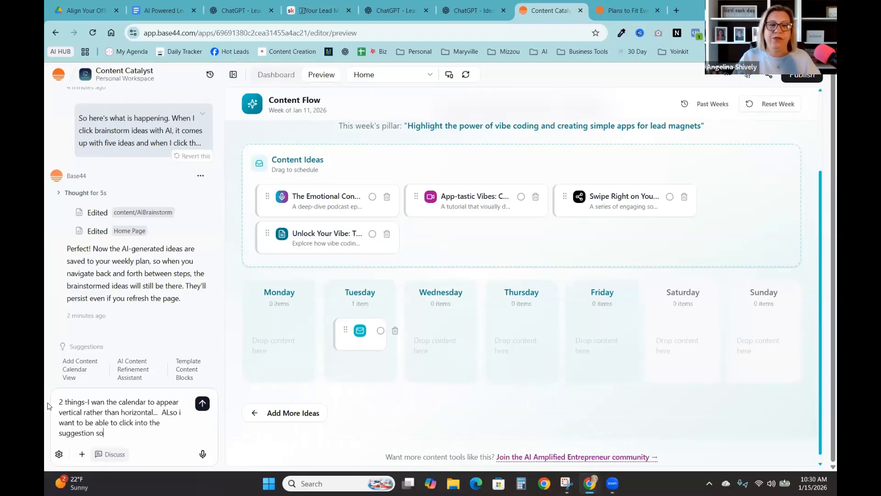
{"action": "type", "text": " i can view and edit the content.  Also"}
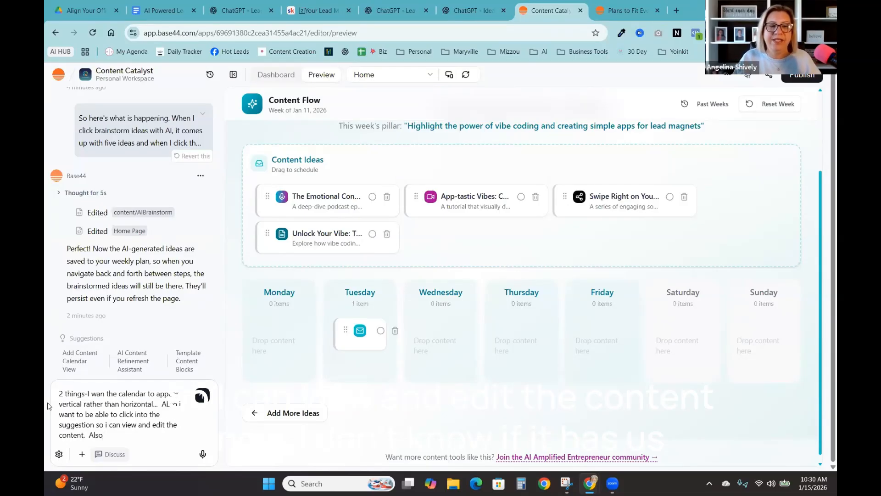
Step: Add to the request a way to generate new content ideas with AI once a suggestion is open, and send it
{"action": "type", "text": ", pro"}
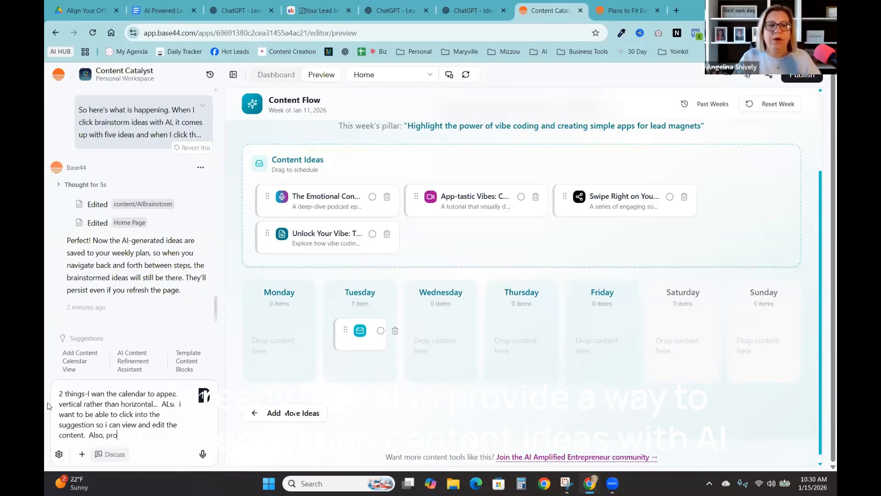
{"action": "type", "text": "vide a way to"}
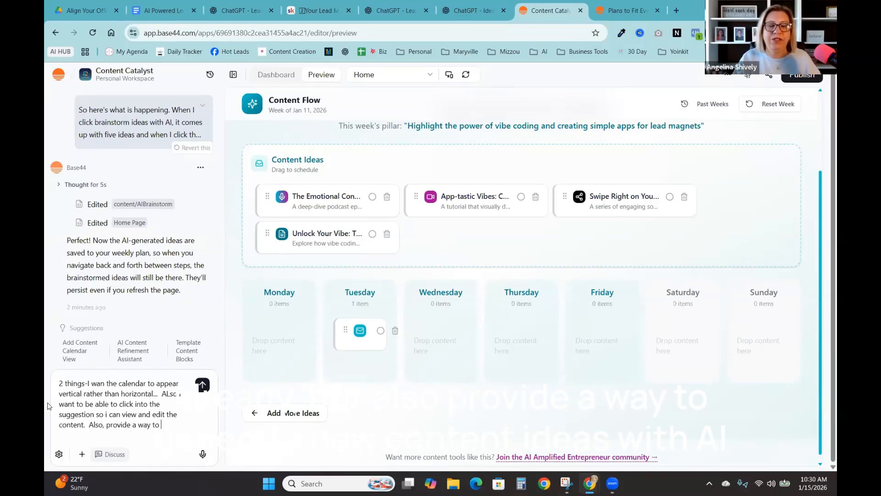
{"action": "type", "text": " generate new"}
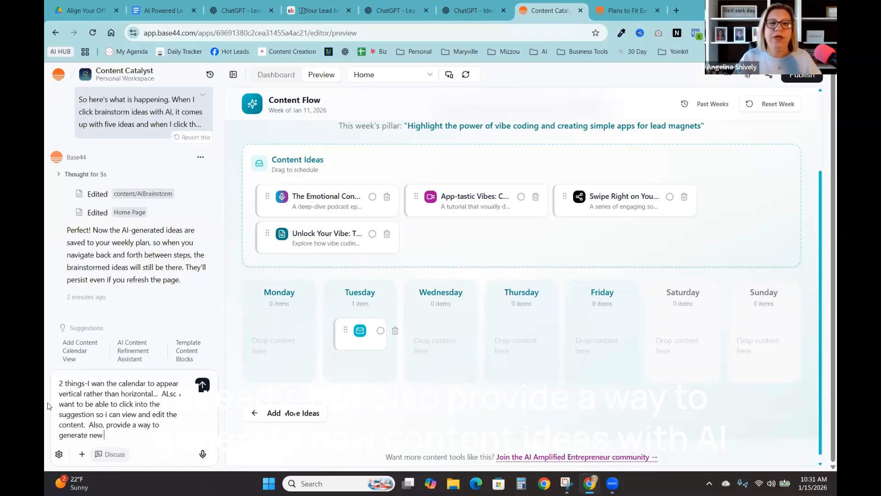
{"action": "type", "text": " content ideas "}
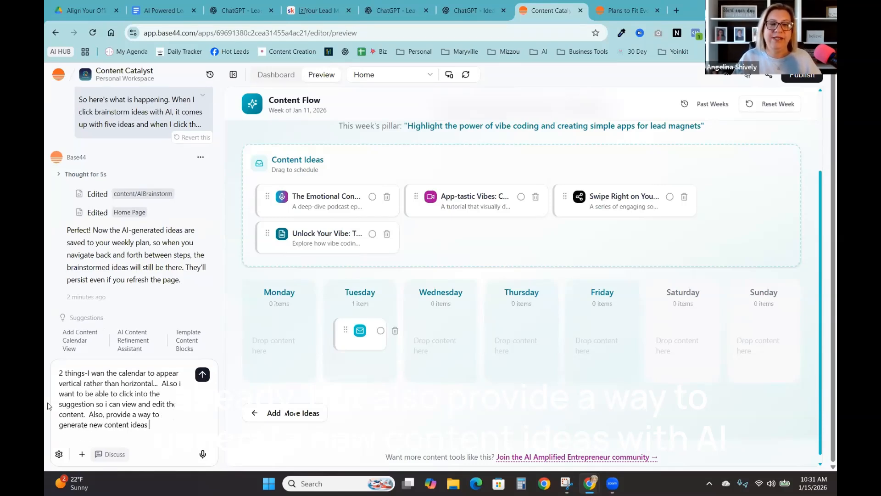
{"action": "type", "text": "with ai once i open "}
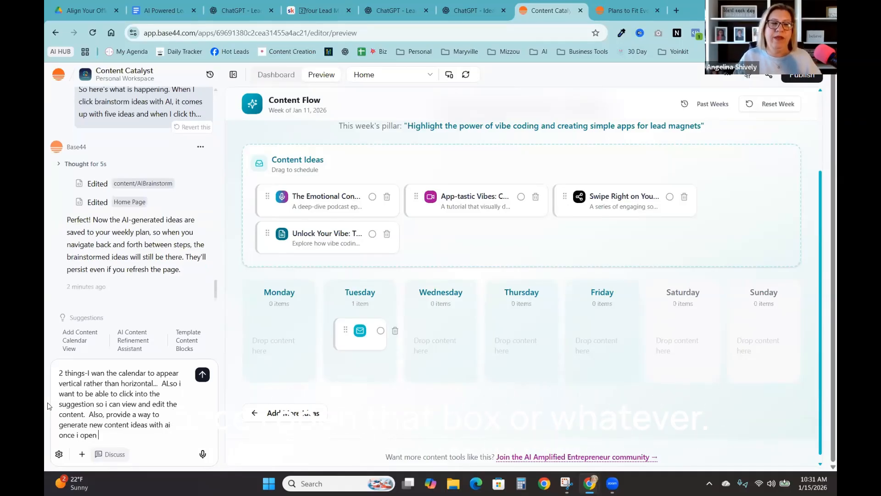
{"action": "type", "text": "that d"}
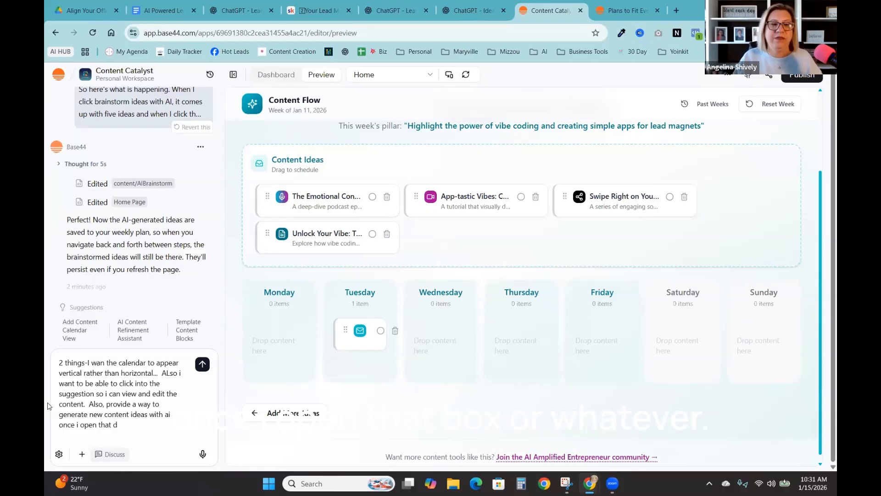
{"action": "type", "text": "ibox."}
{"action": "key", "text": "Return"}
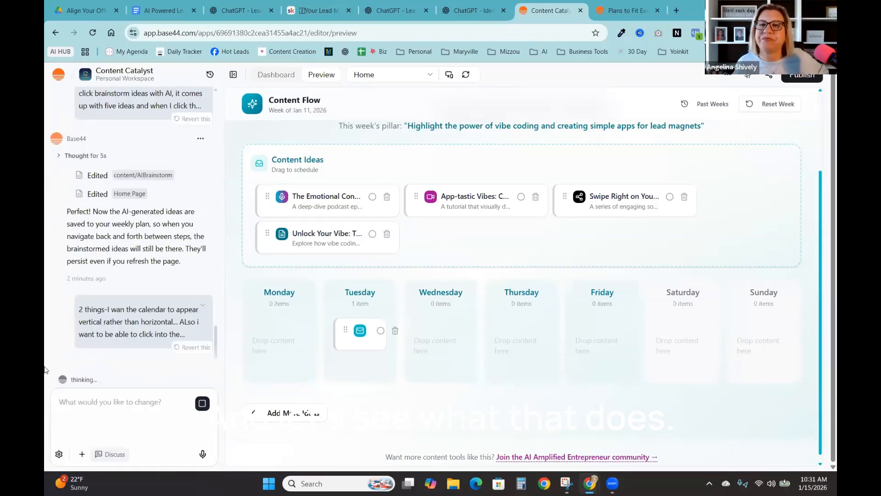
Step: Go back through the Brainstorm and Choose Pillar steps of the planner and reload the app preview
{"action": "left_click", "coordinate": [301, 405]}
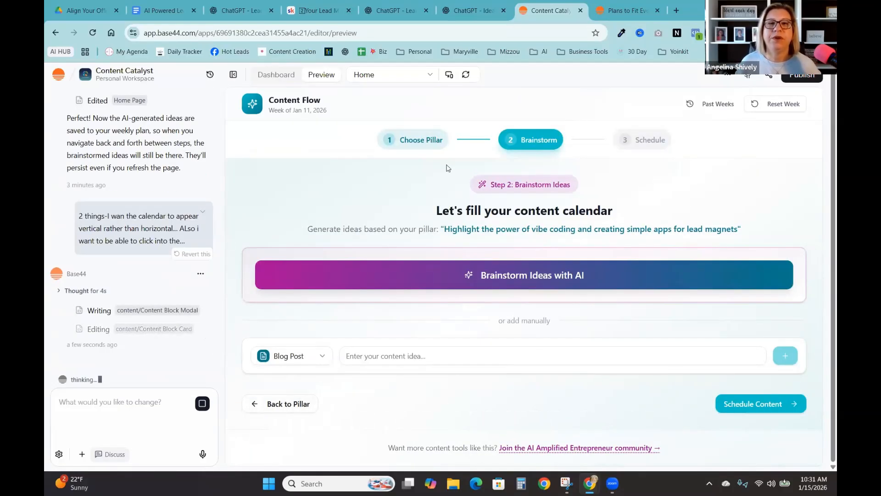
{"action": "left_click", "coordinate": [425, 141]}
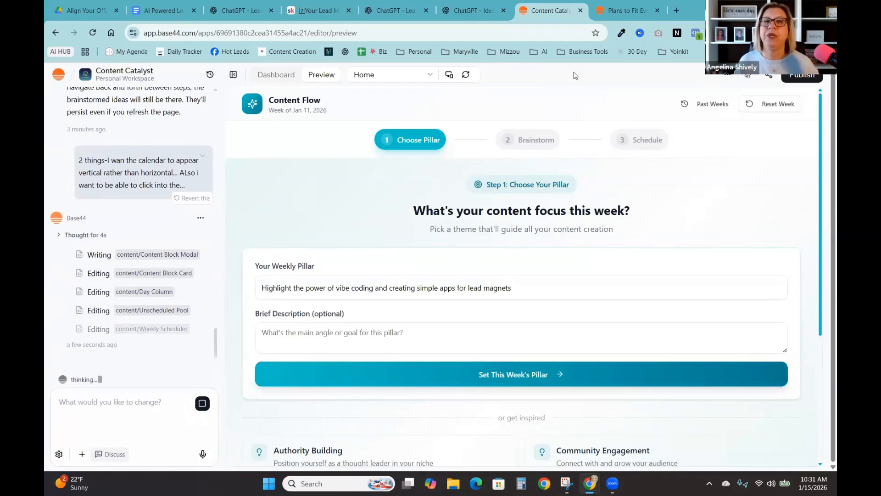
{"action": "left_click", "coordinate": [465, 75]}
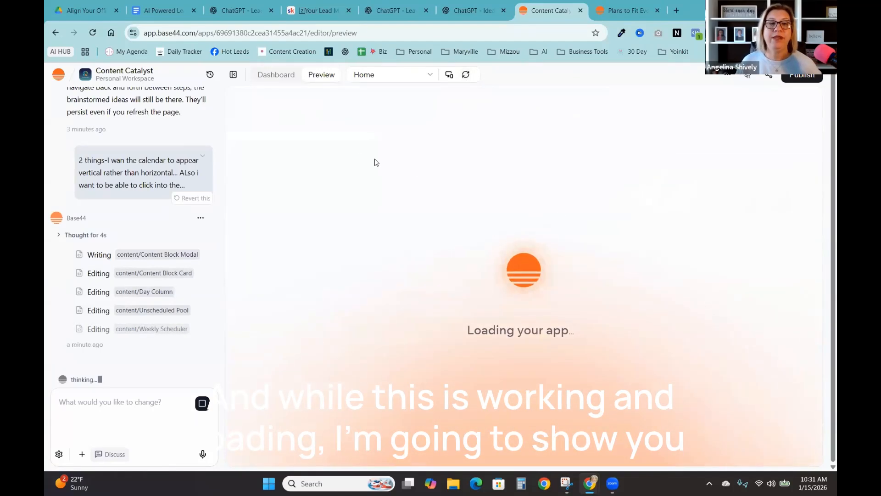
Step: Compare the app's management dashboard with its live preview, ending on the dashboard overview
{"action": "left_click", "coordinate": [281, 74]}
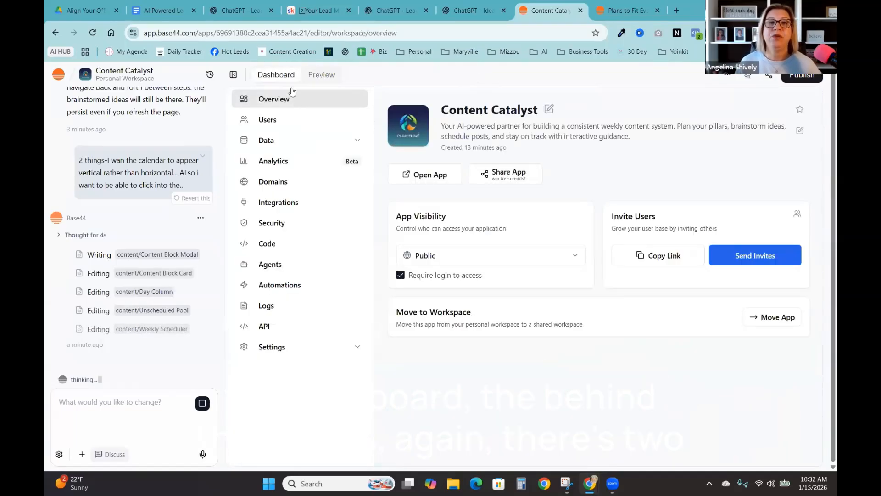
{"action": "left_click", "coordinate": [321, 75]}
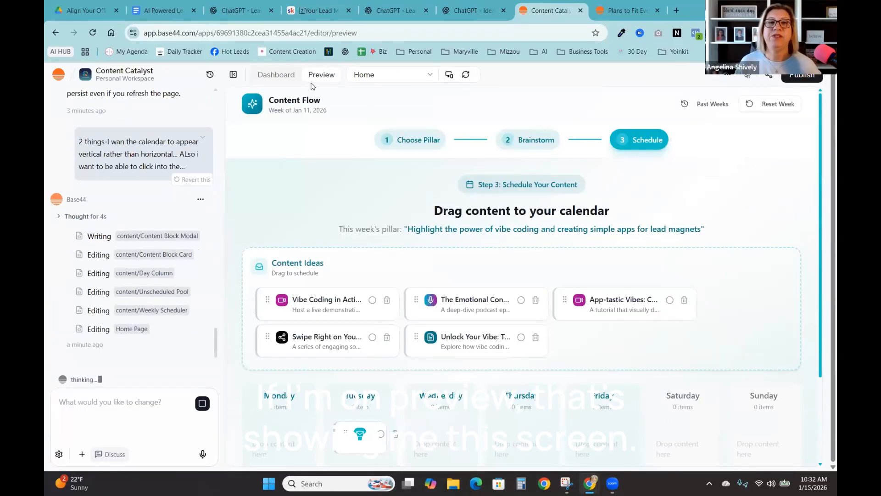
{"action": "left_click", "coordinate": [281, 77]}
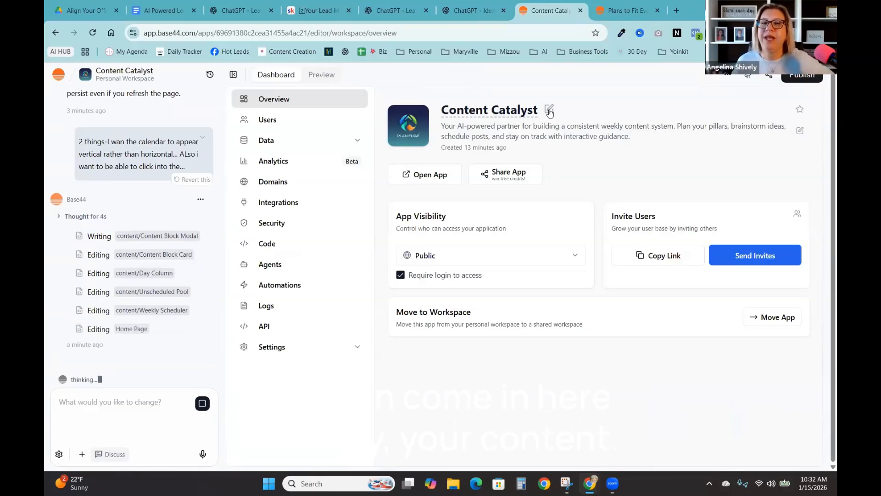
Step: Try to rename the app Content Brainstorming Buddy
{"action": "left_click", "coordinate": [549, 112]}
{"action": "left_click_drag", "start_coordinate": [539, 110], "coordinate": [442, 104]}
{"action": "type", "text": "Your Content"}
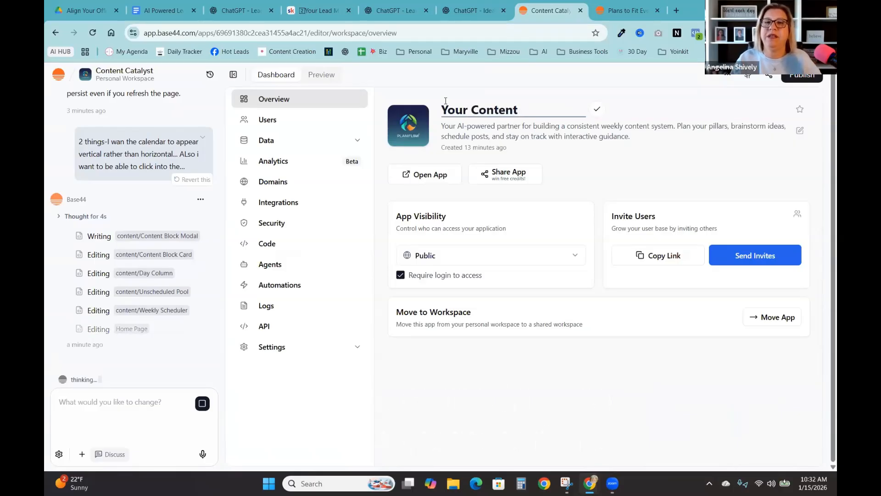
{"action": "key", "text": "BackSpace"}
{"action": "key", "text": "BackSpace"}
{"action": "key", "text": "BackSpace"}
{"action": "key", "text": "BackSpace"}
{"action": "key", "text": "BackSpace"}
{"action": "key", "text": "BackSpace"}
{"action": "key", "text": "BackSpace"}
{"action": "key", "text": "BackSpace"}
{"action": "key", "text": "BackSpace"}
{"action": "key", "text": "BackSpace"}
{"action": "key", "text": "BackSpace"}
{"action": "key", "text": "BackSpace"}
{"action": "key", "text": "BackSpace"}
{"action": "type", "text": "Br"}
{"action": "key", "text": "BackSpace"}
{"action": "type", "text": "Content Brai"}
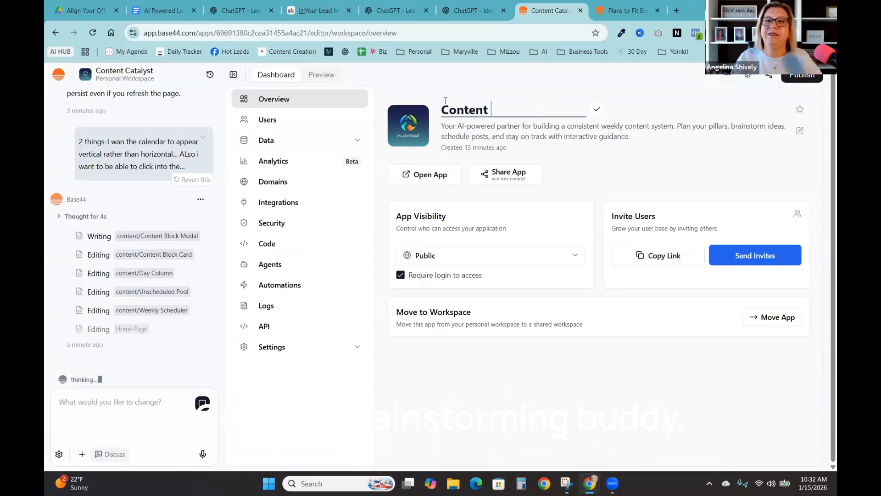
{"action": "type", "text": "nstorm"}
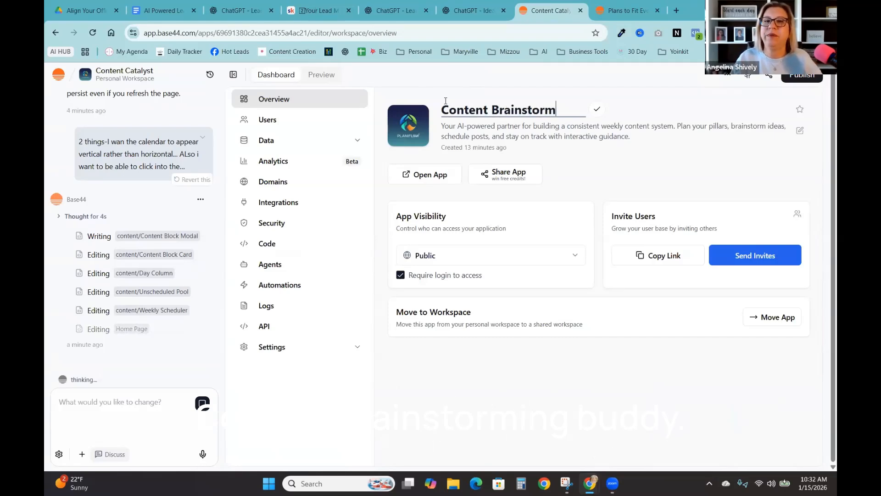
{"action": "type", "text": "ing Buddy"}
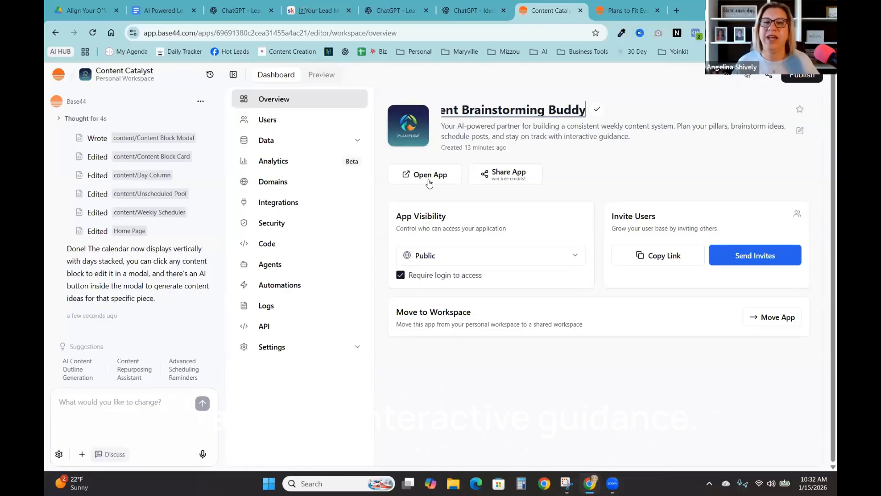
Step: Write a logo generation prompt for social media icons in Blue #00c3cb, Light Blue #e2f5f5, Dark Blue #007a8c, Black #040504 and Magenta #a70899
{"action": "mouse_move", "coordinate": [407, 129]}
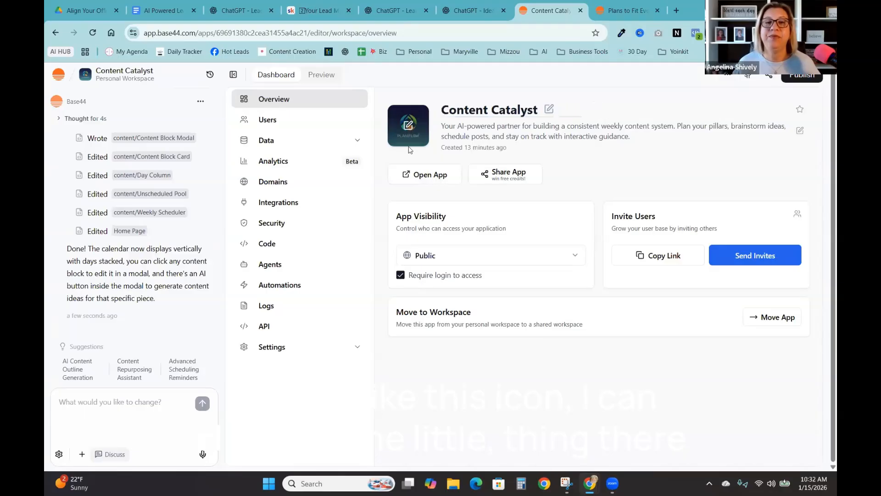
{"action": "left_click", "coordinate": [408, 129]}
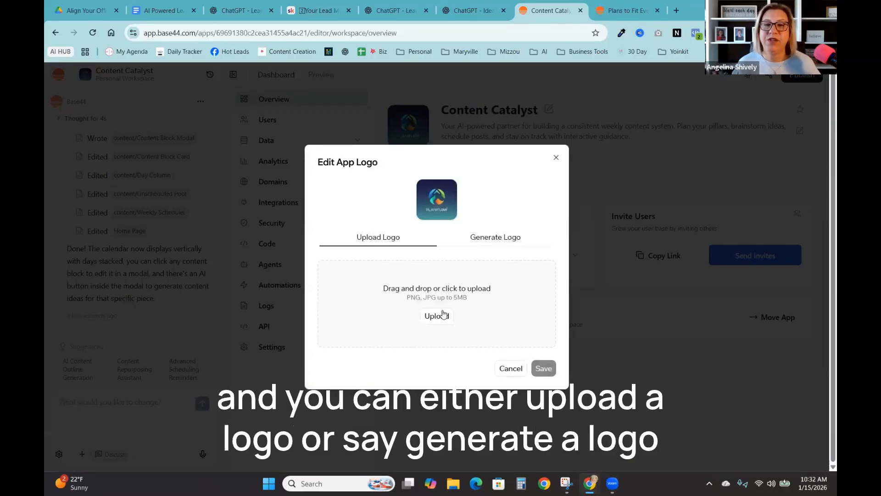
{"action": "left_click", "coordinate": [500, 237]}
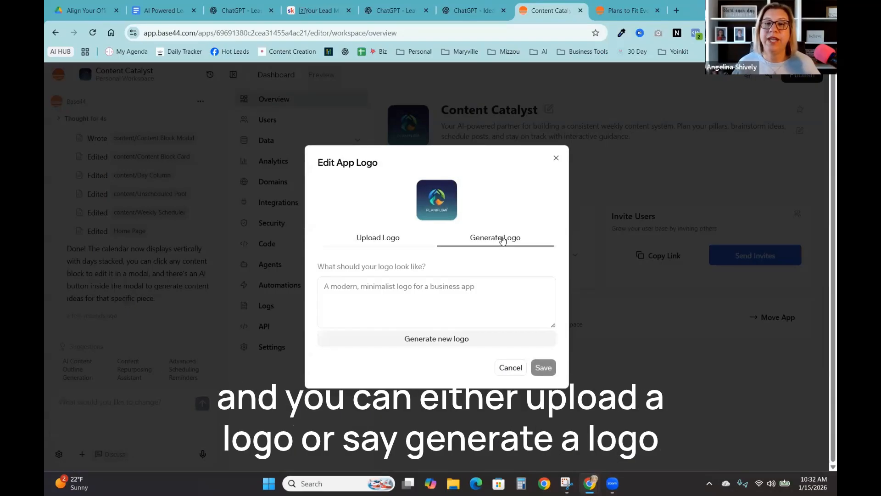
{"action": "left_click", "coordinate": [399, 290]}
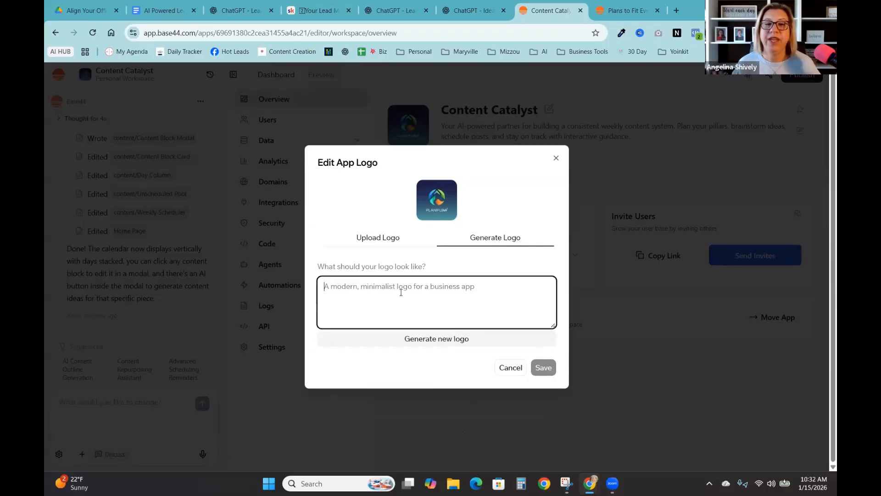
{"action": "type", "text": "Social med"}
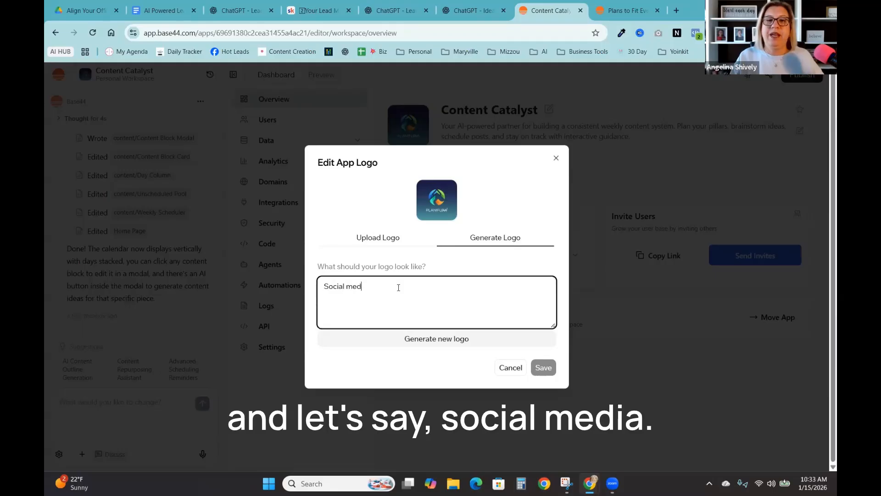
{"action": "type", "text": "ia icons in this color scheme"}
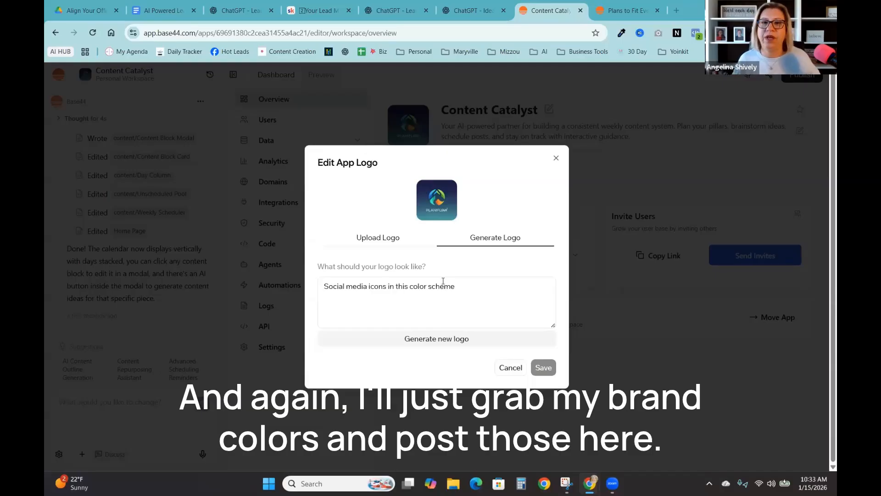
{"action": "left_click", "coordinate": [480, 289]}
{"action": "type", "text": "Blue #00c3cb Light Blue  #e2f5f5 Dark Blue   #007a8c Black #040504 Magenta #a70899"}
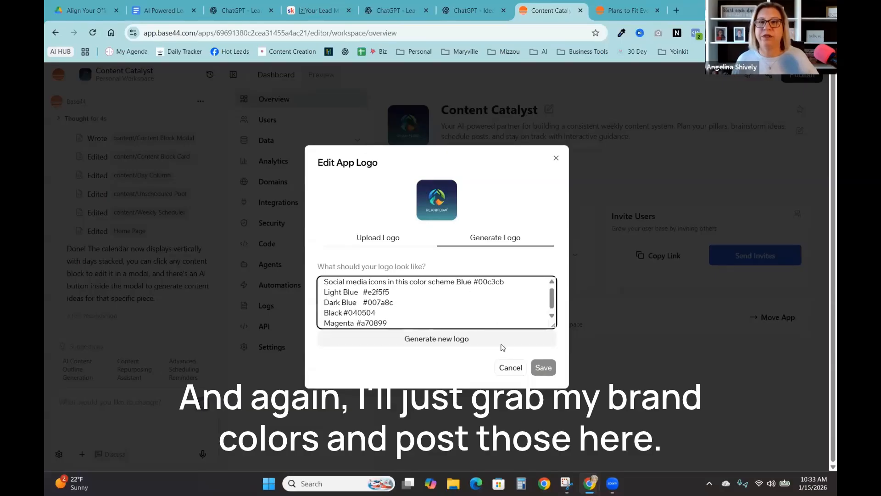
Step: Generate a new app logo from the prompt and save it
{"action": "left_click_drag", "start_coordinate": [537, 369], "coordinate": [452, 343]}
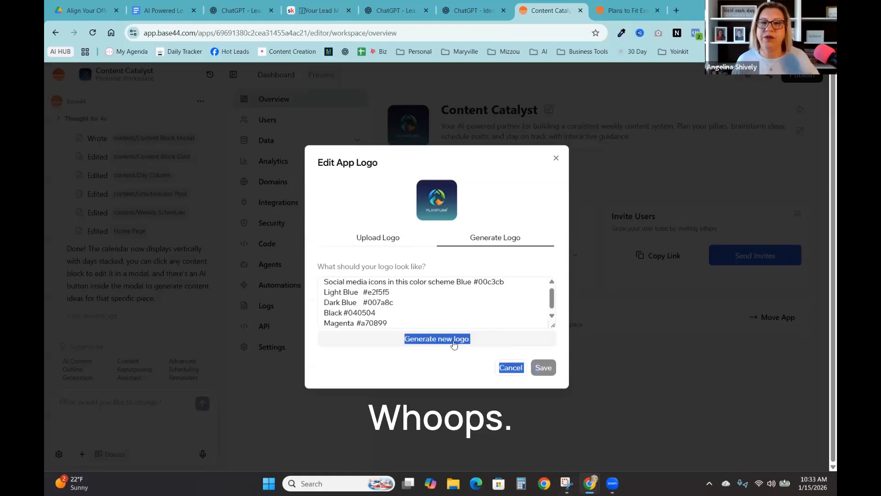
{"action": "left_click", "coordinate": [449, 341]}
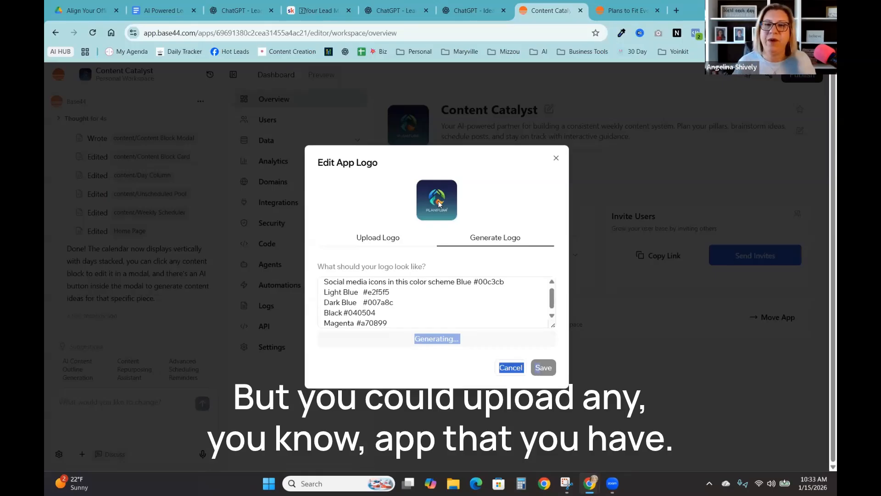
{"action": "left_click", "coordinate": [445, 313]}
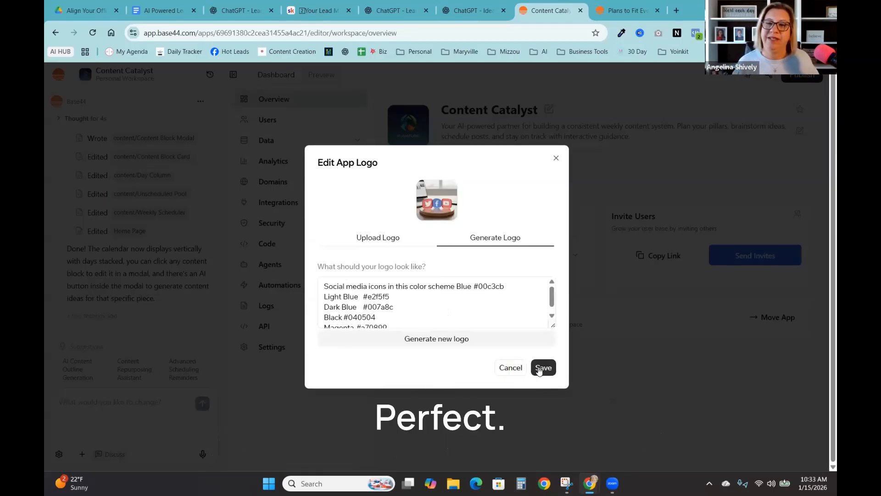
{"action": "left_click", "coordinate": [539, 368]}
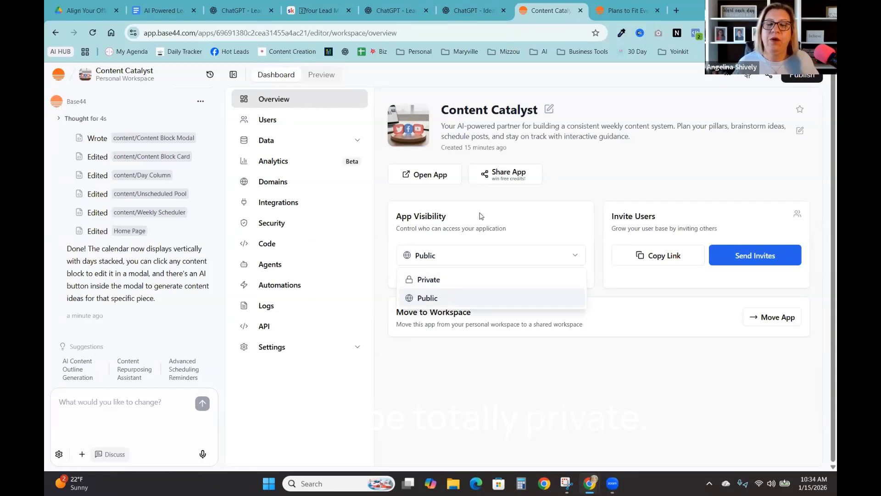
Step: Keep the app visibility set to Public and open the list of app users
{"action": "left_click", "coordinate": [436, 254]}
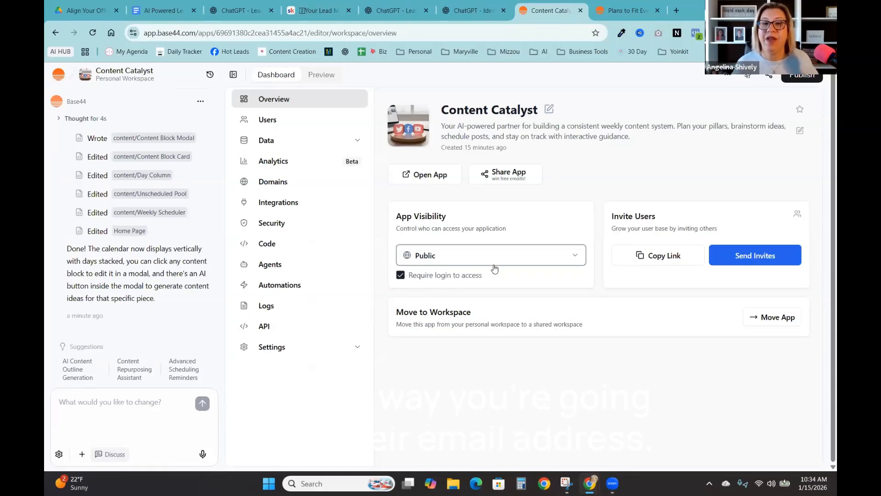
{"action": "left_click", "coordinate": [270, 120]}
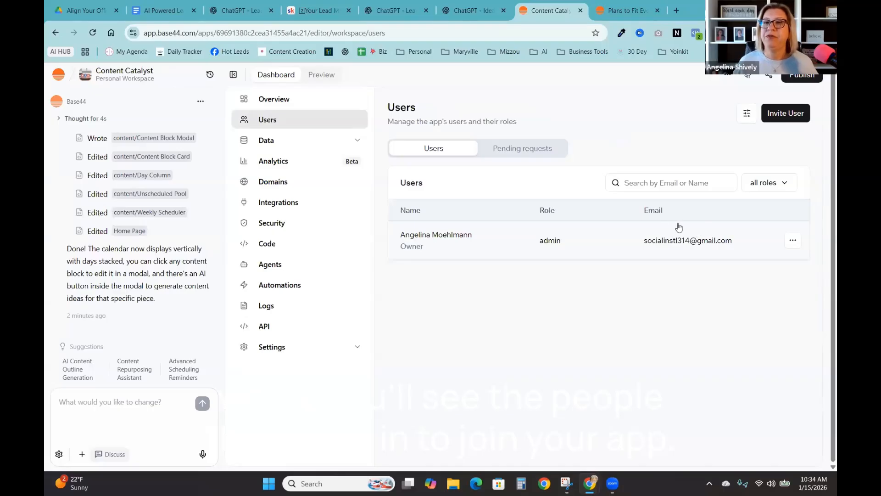
Step: Review the general app settings and activate Backend Functions for the app
{"action": "left_click", "coordinate": [288, 349]}
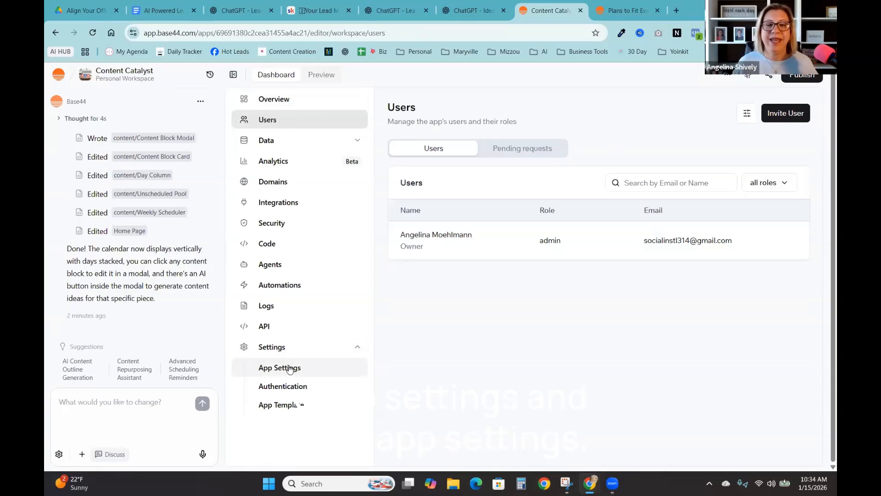
{"action": "left_click", "coordinate": [290, 369]}
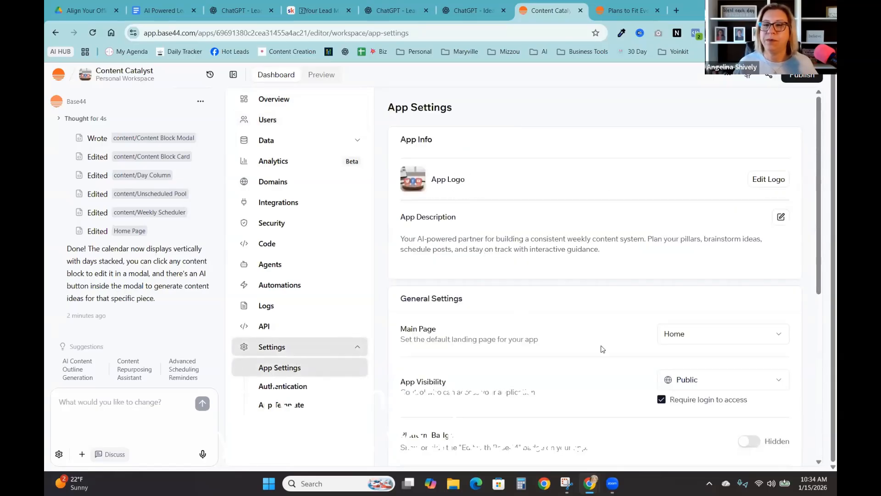
{"action": "scroll", "coordinate": [581, 383], "scroll_direction": "down", "scroll_amount": 2}
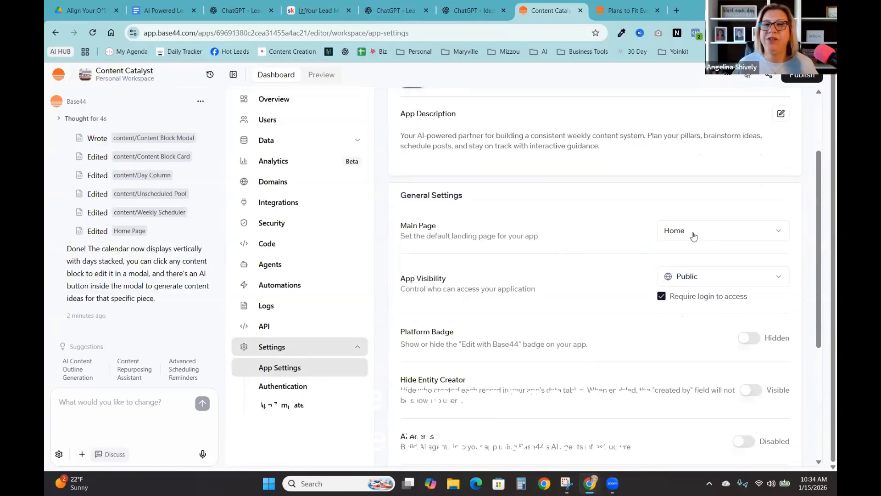
{"action": "scroll", "coordinate": [522, 335], "scroll_direction": "down", "scroll_amount": 1}
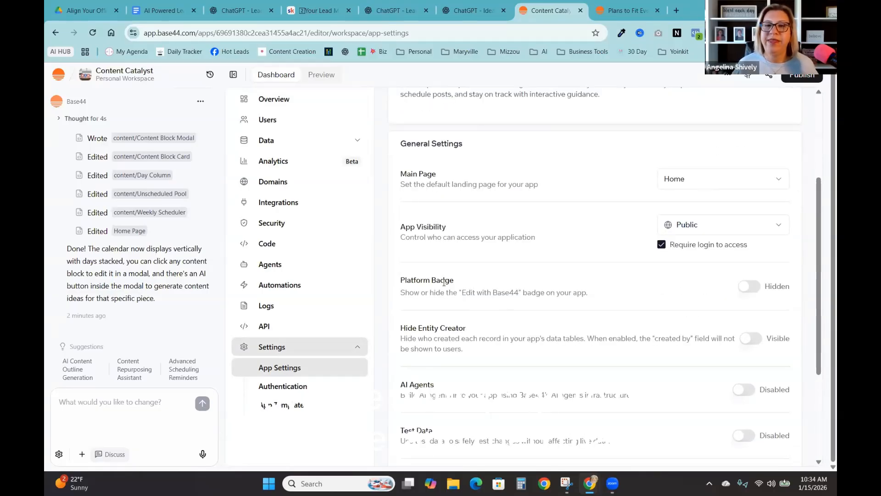
{"action": "scroll", "coordinate": [436, 367], "scroll_direction": "down", "scroll_amount": 3}
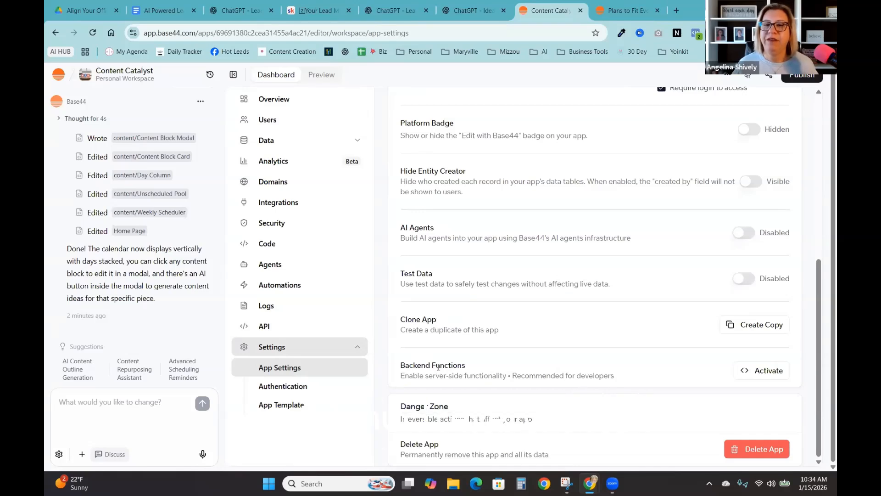
{"action": "scroll", "coordinate": [438, 367], "scroll_direction": "up", "scroll_amount": 1}
{"action": "scroll", "coordinate": [439, 372], "scroll_direction": "down", "scroll_amount": 1}
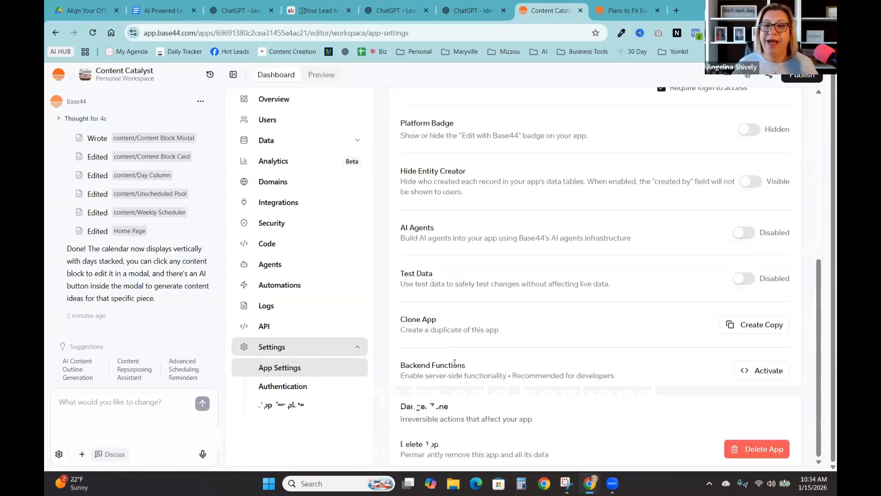
{"action": "left_click", "coordinate": [763, 372]}
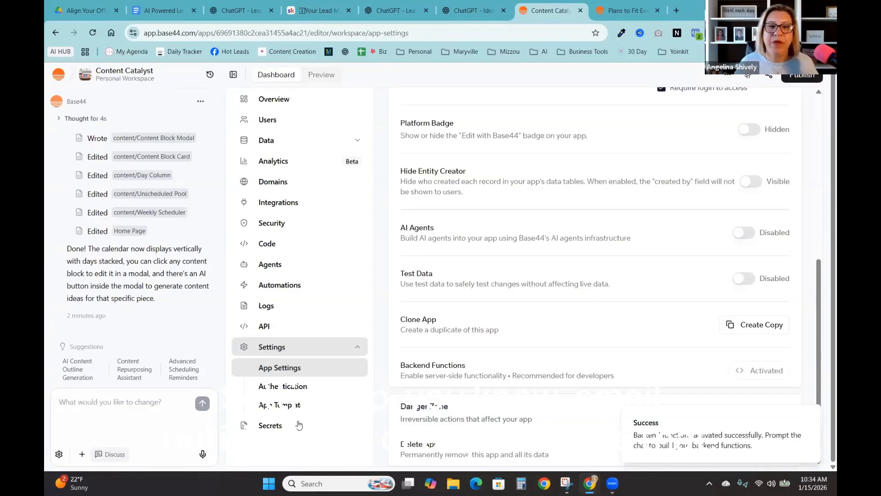
Step: Turn off email and password authentication for the app's members
{"action": "left_click", "coordinate": [275, 386]}
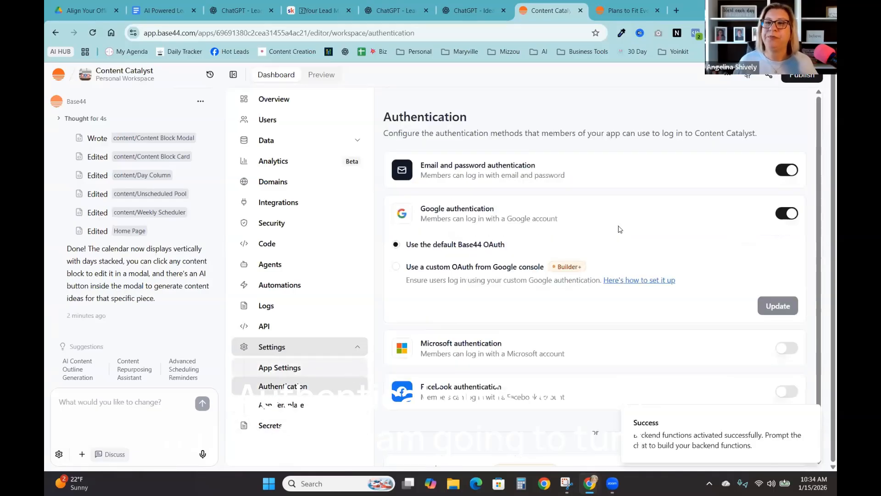
{"action": "left_click", "coordinate": [783, 171]}
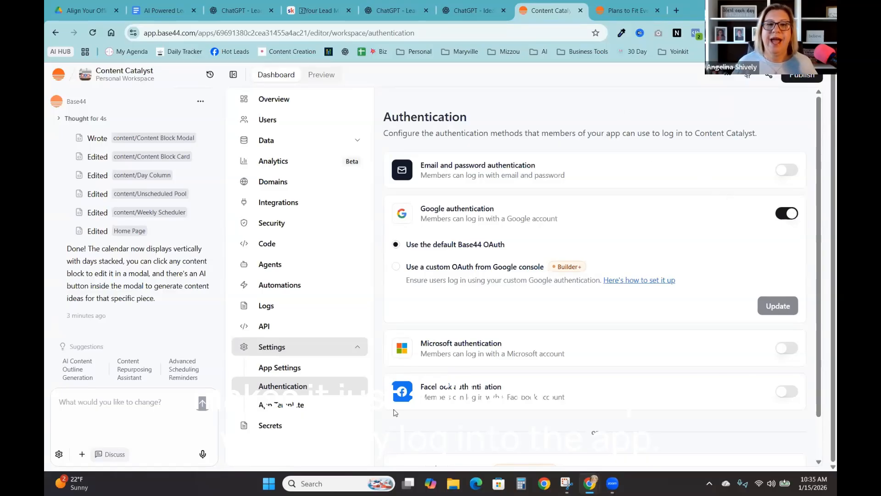
Step: Change the app's built-in domain to contentbrainstormingbuddy.base44.app
{"action": "left_click", "coordinate": [794, 82]}
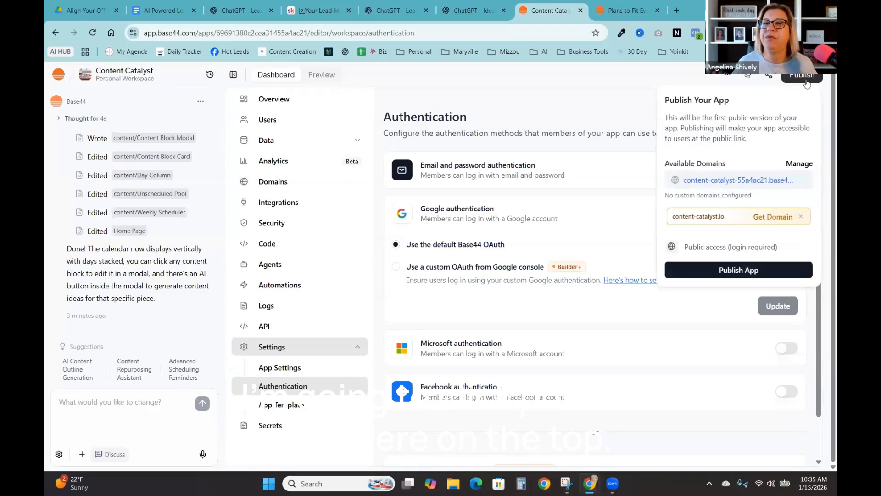
{"action": "left_click", "coordinate": [791, 82]}
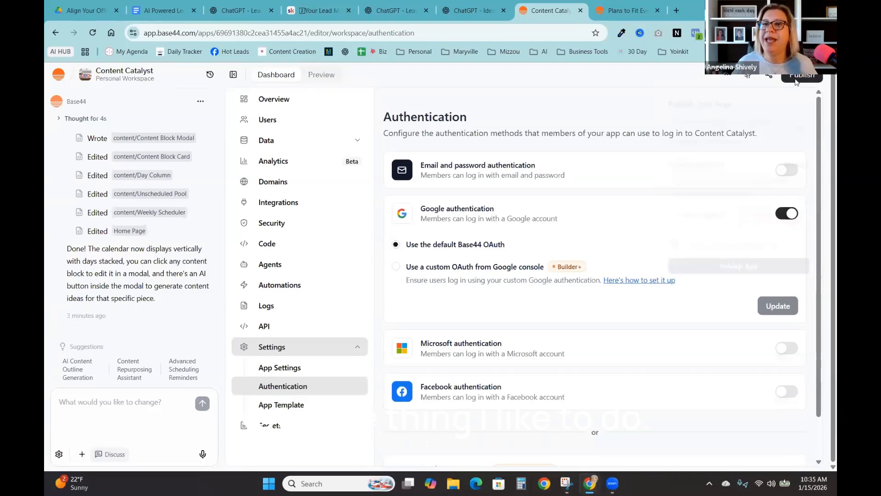
{"action": "left_click", "coordinate": [790, 81]}
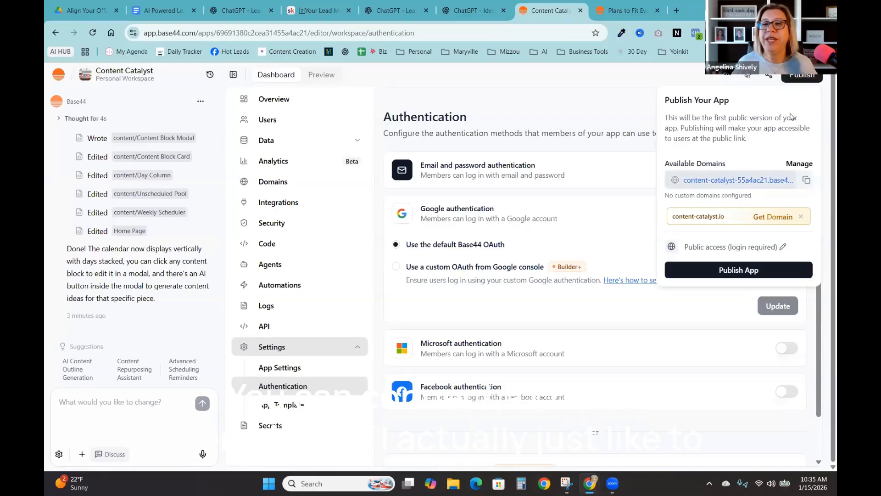
{"action": "left_click", "coordinate": [798, 166]}
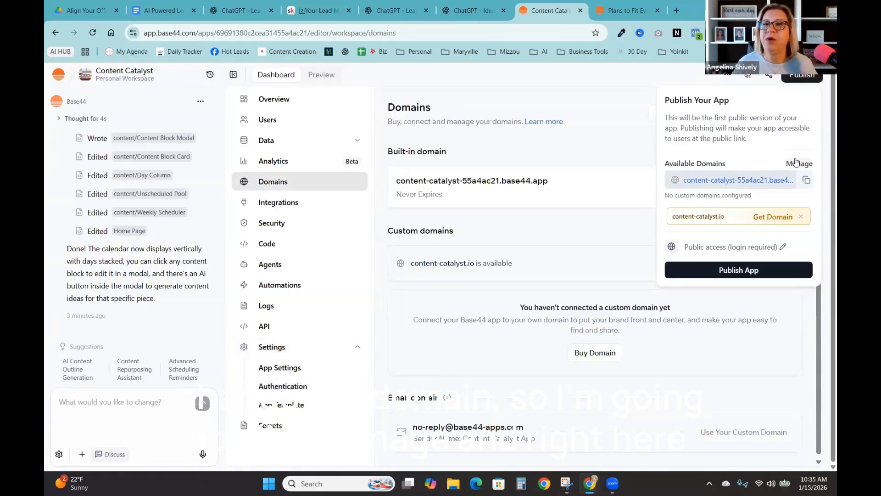
{"action": "left_click", "coordinate": [577, 229]}
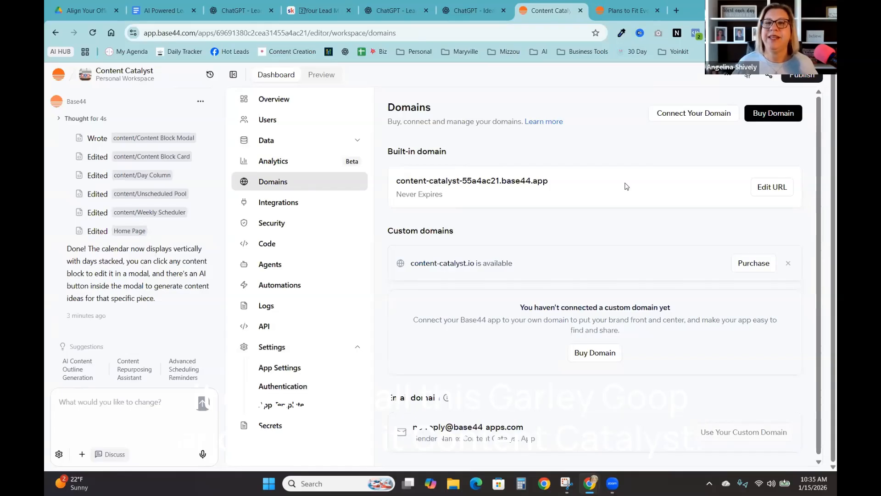
{"action": "left_click", "coordinate": [775, 190]}
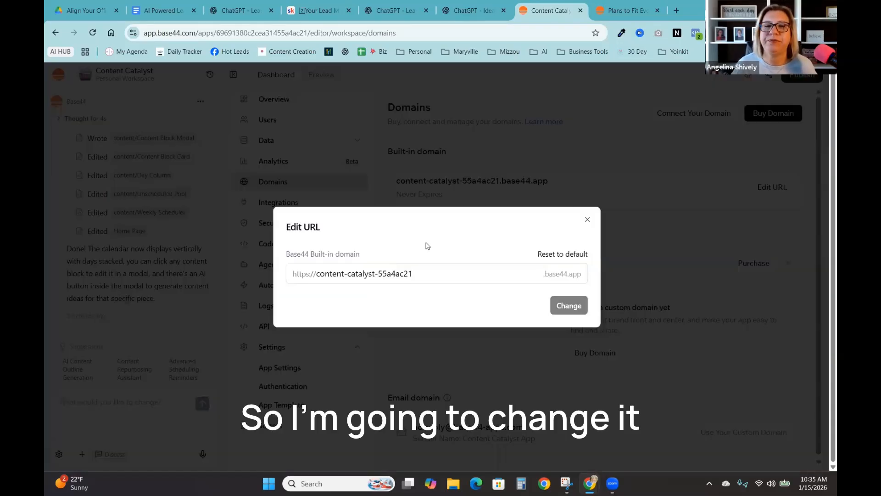
{"action": "triple_click", "coordinate": [420, 272]}
{"action": "type", "text": "c"}
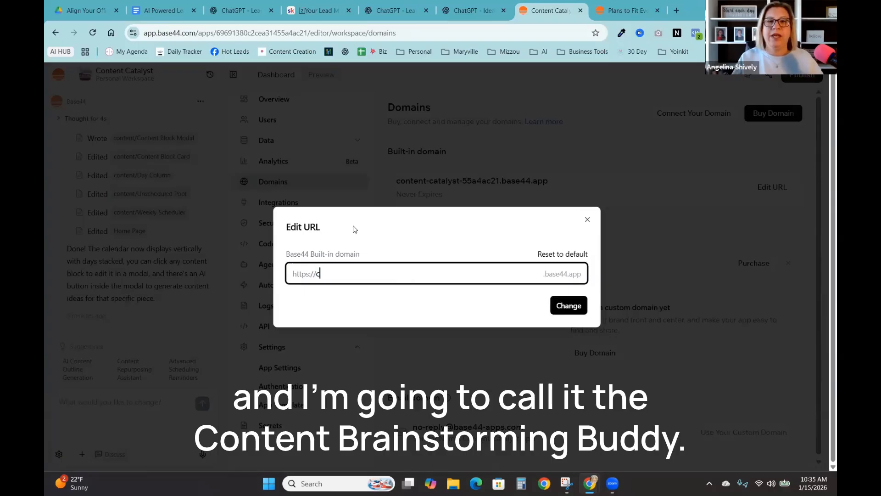
{"action": "type", "text": "ontentbrainstormingbuddy"}
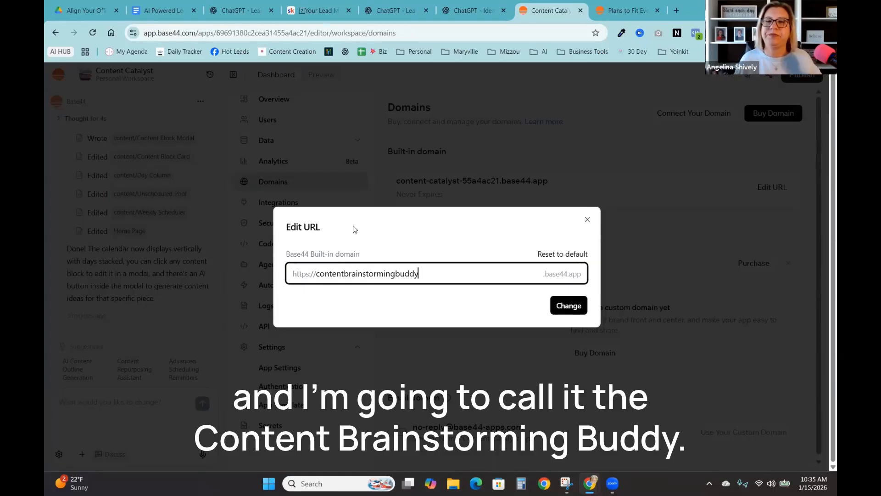
{"action": "key", "text": "Return"}
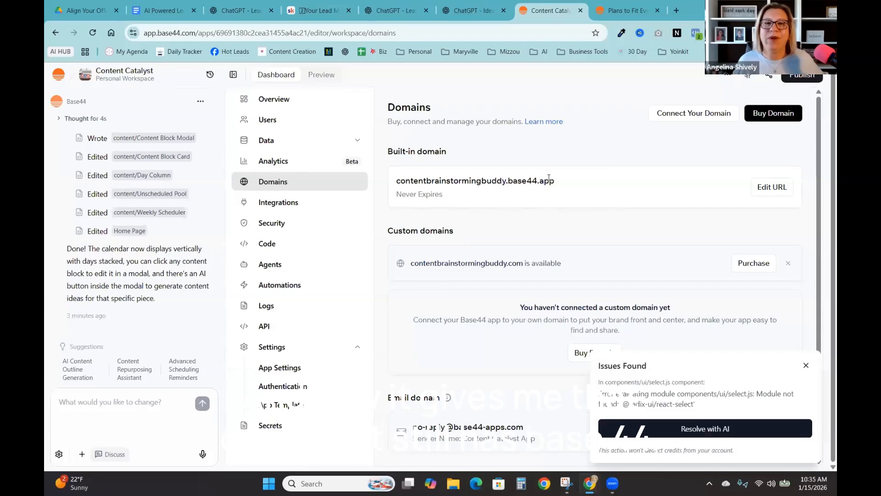
{"action": "left_click", "coordinate": [713, 427]}
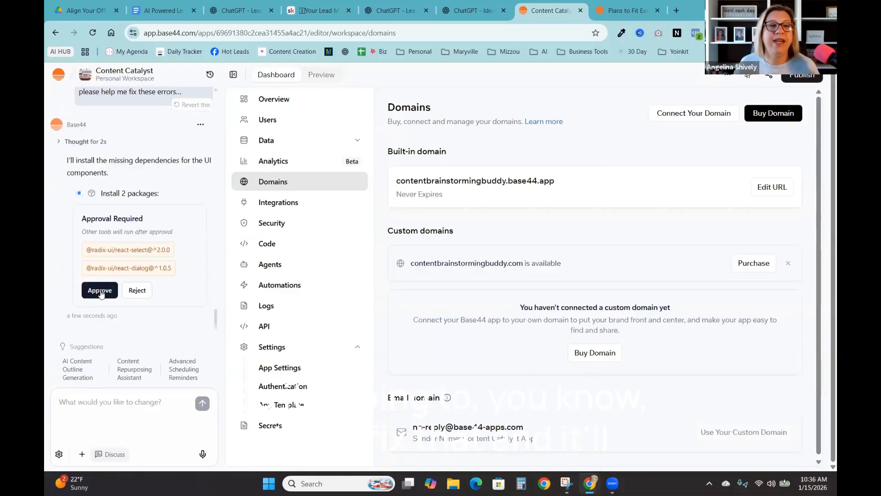
{"action": "left_click", "coordinate": [101, 290]}
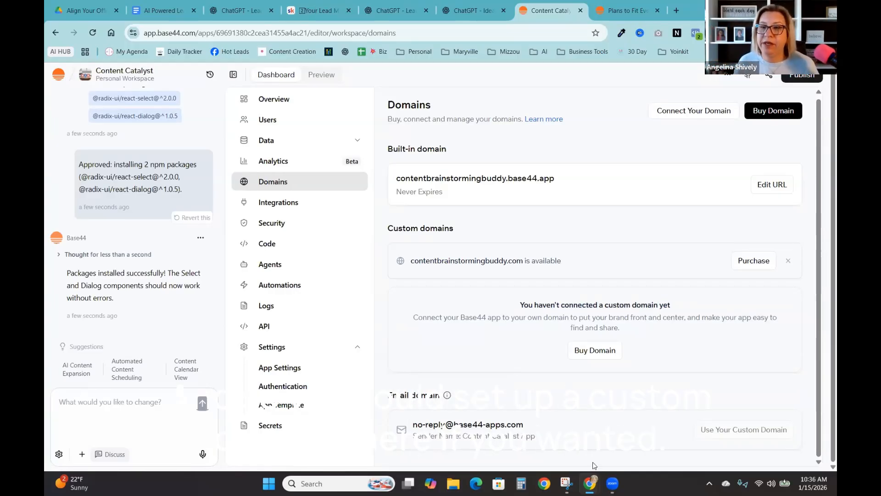
{"action": "mouse_move", "coordinate": [735, 431]}
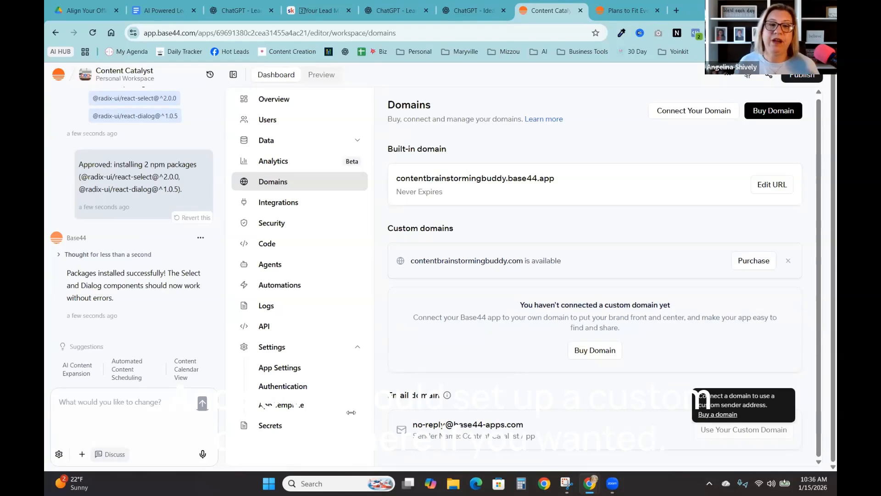
Step: Recheck the authentication settings and publish the app with login-required public access
{"action": "left_click", "coordinate": [282, 387]}
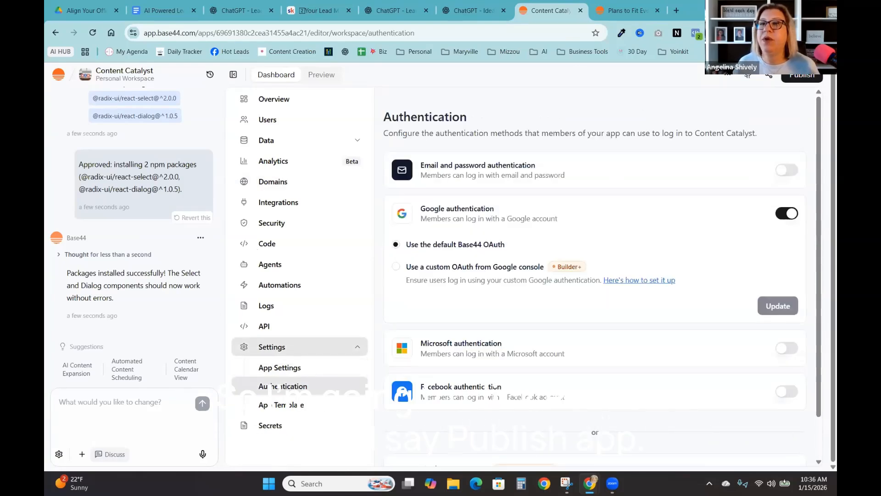
{"action": "left_click", "coordinate": [802, 77]}
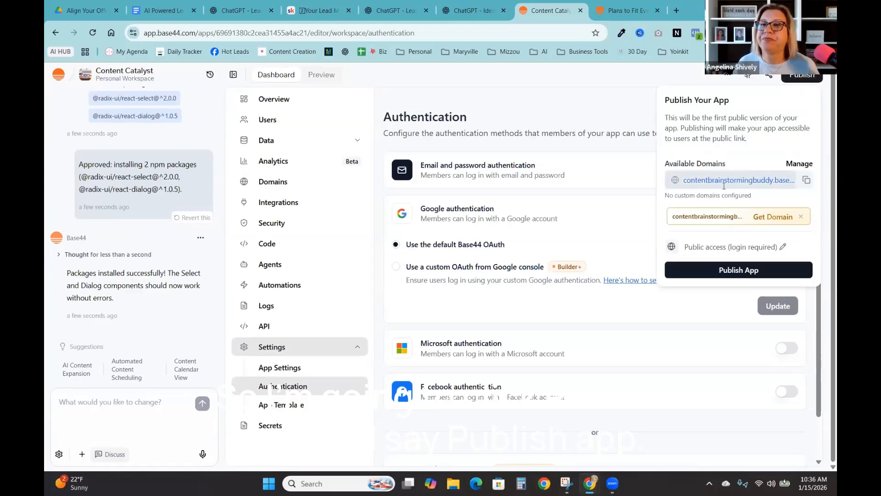
{"action": "left_click", "coordinate": [727, 271]}
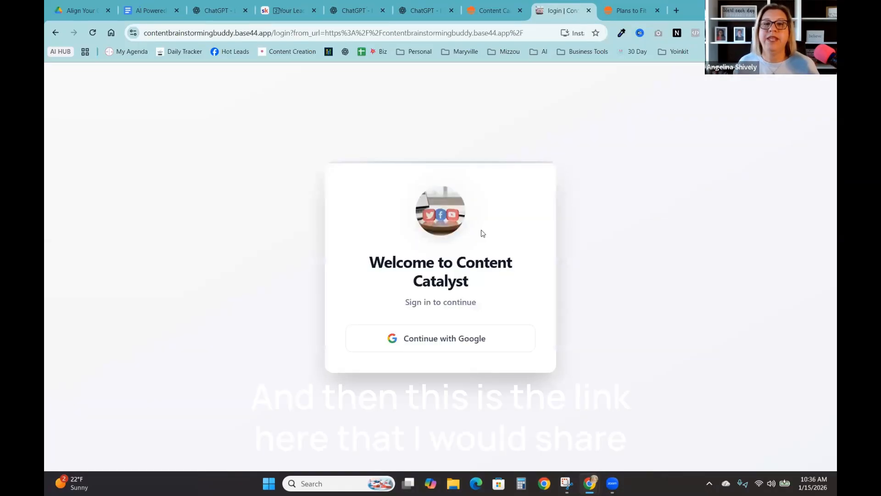
Step: Highlight the published app's base web address and sign in to the app with a Google account
{"action": "left_click_drag", "start_coordinate": [274, 33], "coordinate": [142, 34]}
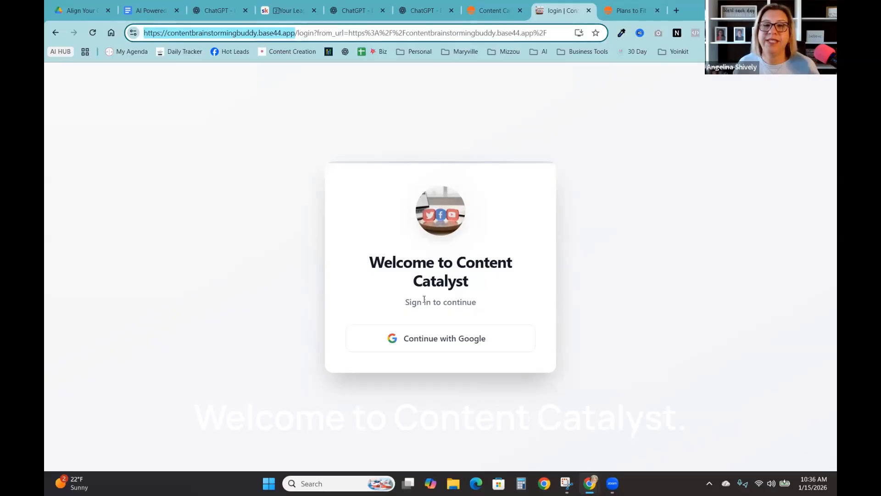
{"action": "left_click", "coordinate": [431, 339]}
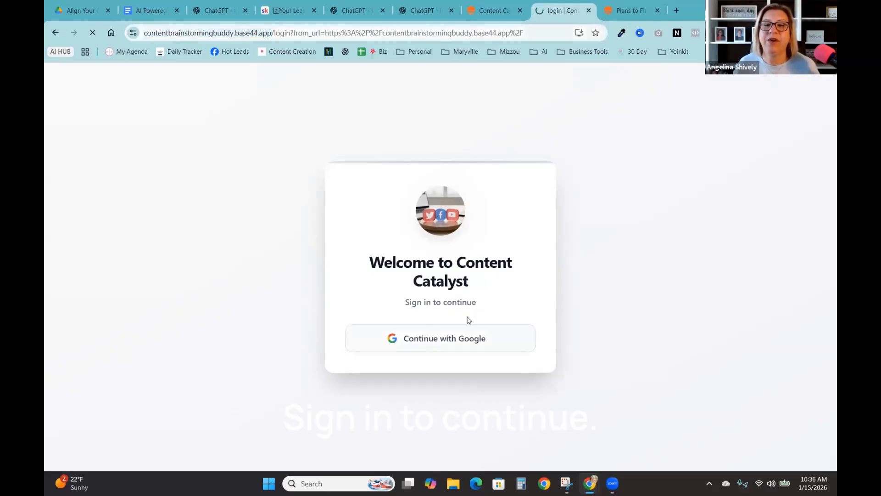
{"action": "left_click", "coordinate": [493, 205]}
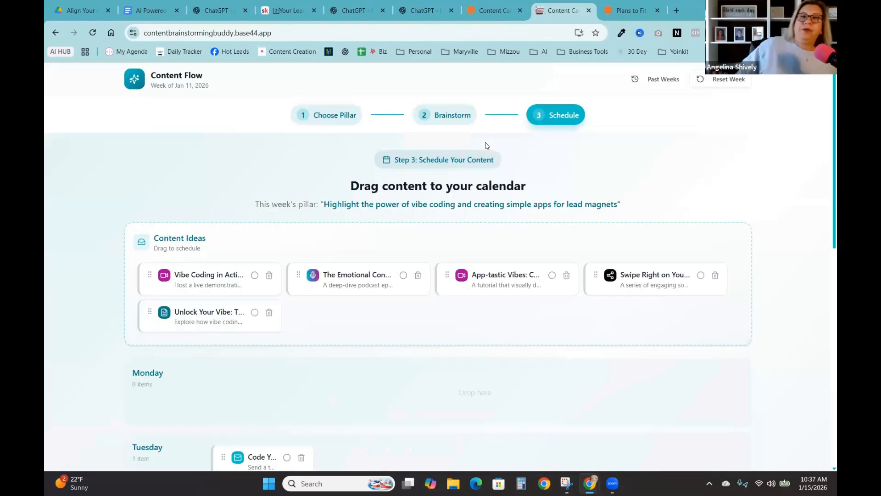
Step: Resubmit the weekly pillar "Highlight the power of vibe coding and creating simple apps for lead magnets" and look over the content schedule
{"action": "left_click", "coordinate": [317, 112]}
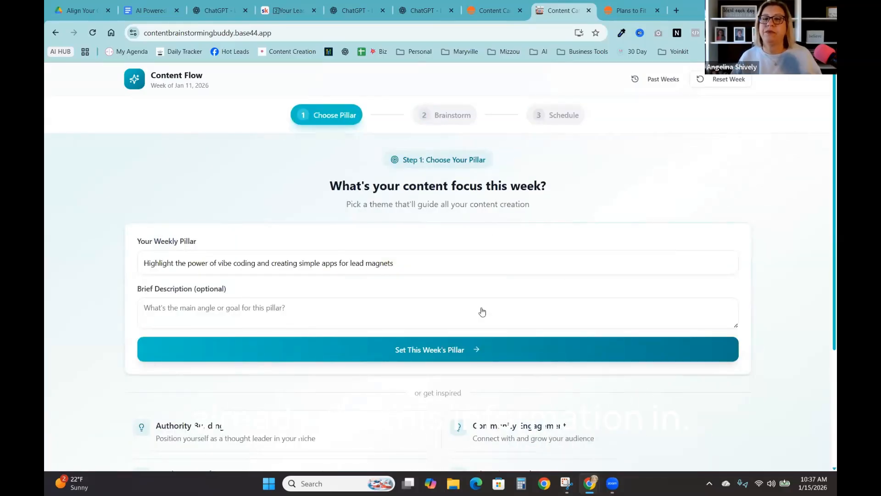
{"action": "left_click", "coordinate": [480, 359]}
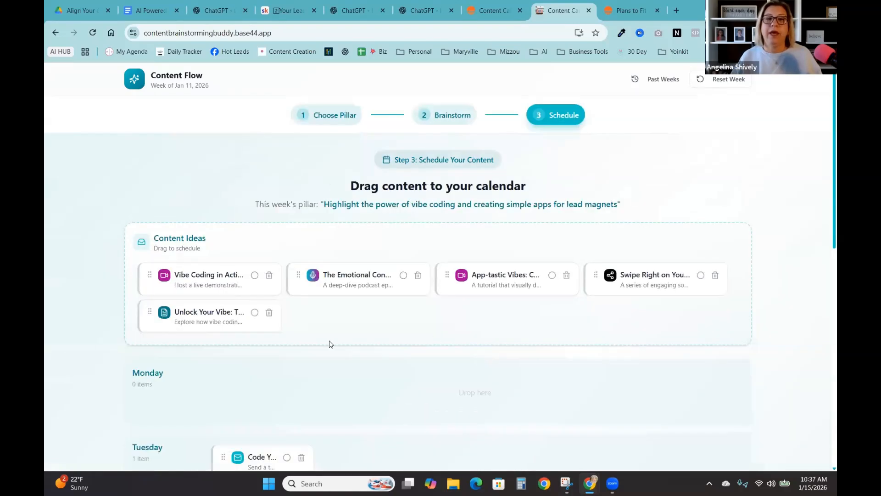
{"action": "scroll", "coordinate": [387, 325], "scroll_direction": "down", "scroll_amount": 2}
{"action": "scroll", "coordinate": [386, 326], "scroll_direction": "up", "scroll_amount": 2}
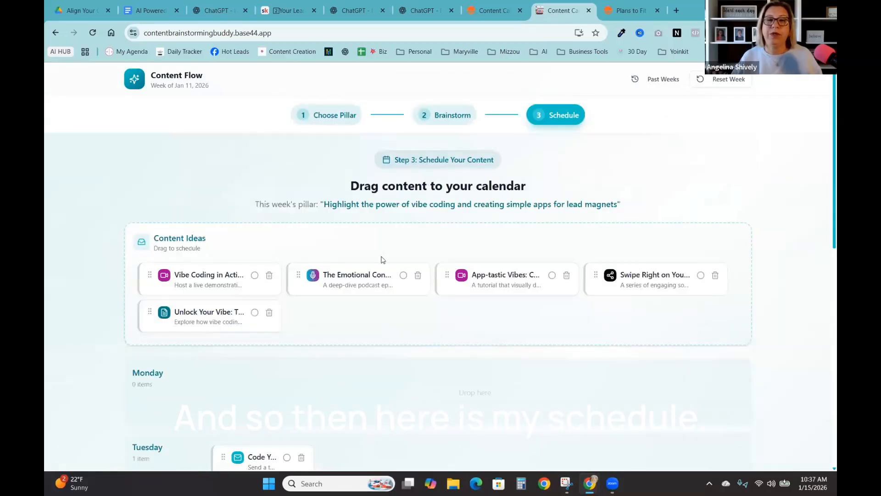
Step: Schedule the "The Emotional Con..." podcast idea on Monday and the "Swipe Right on You..." idea on Wednesday
{"action": "scroll", "coordinate": [330, 360], "scroll_direction": "down", "scroll_amount": 2}
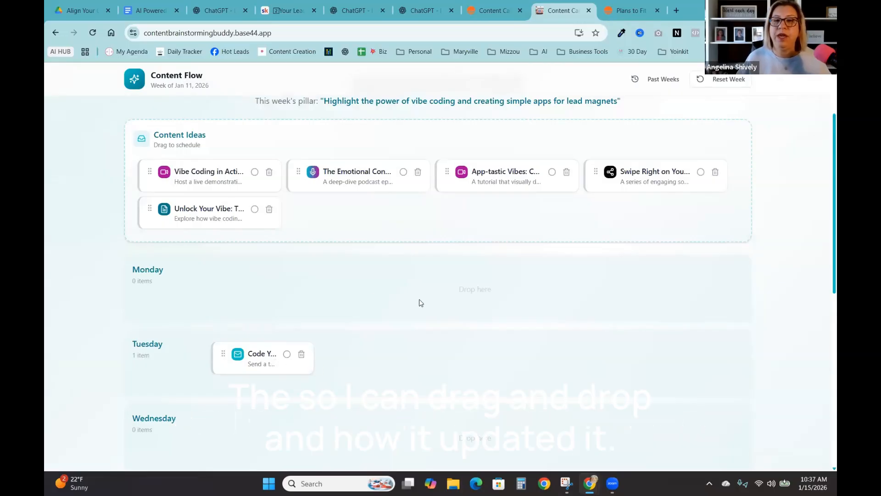
{"action": "left_click_drag", "start_coordinate": [321, 178], "coordinate": [242, 287]}
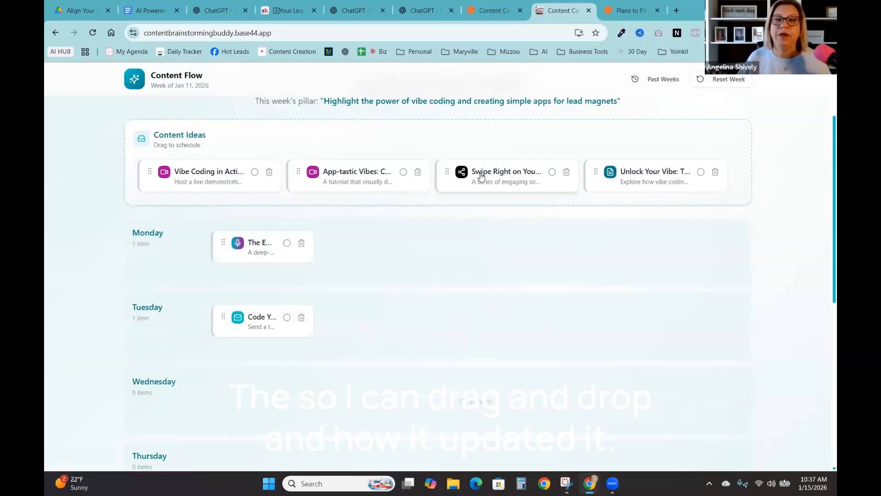
{"action": "left_click_drag", "start_coordinate": [480, 177], "coordinate": [255, 267]}
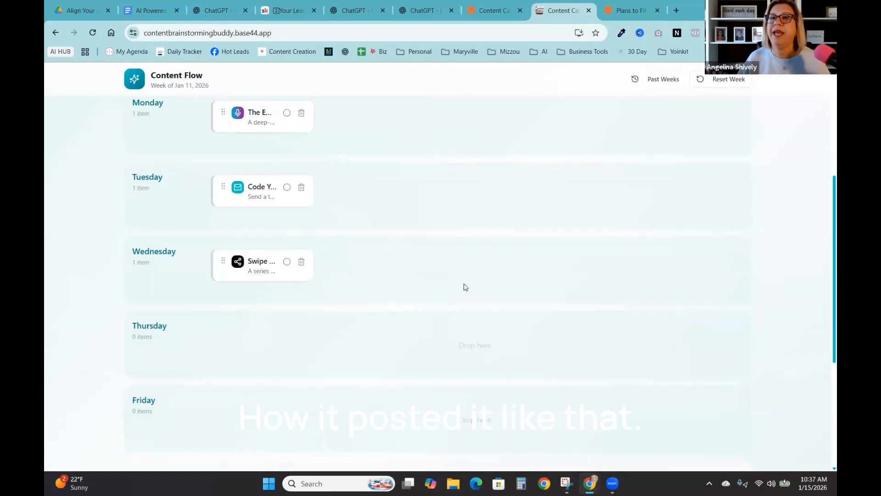
Step: Return to the Base44 editor, preview the app and look over its Choose Pillar page
{"action": "scroll", "coordinate": [464, 287], "scroll_direction": "up", "scroll_amount": 3}
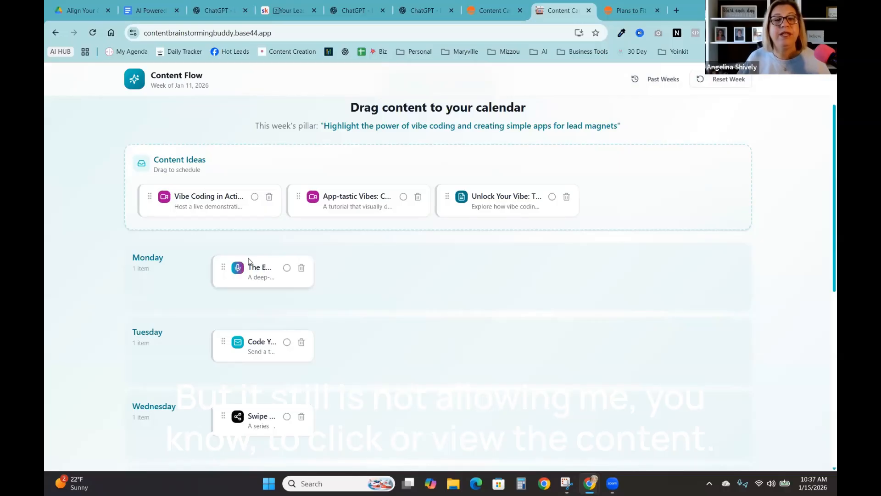
{"action": "left_click", "coordinate": [488, 9]}
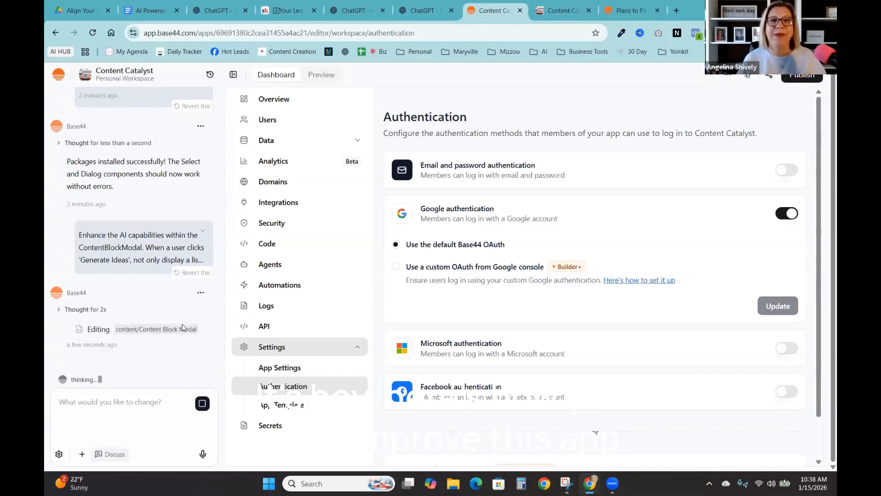
{"action": "left_click", "coordinate": [320, 77]}
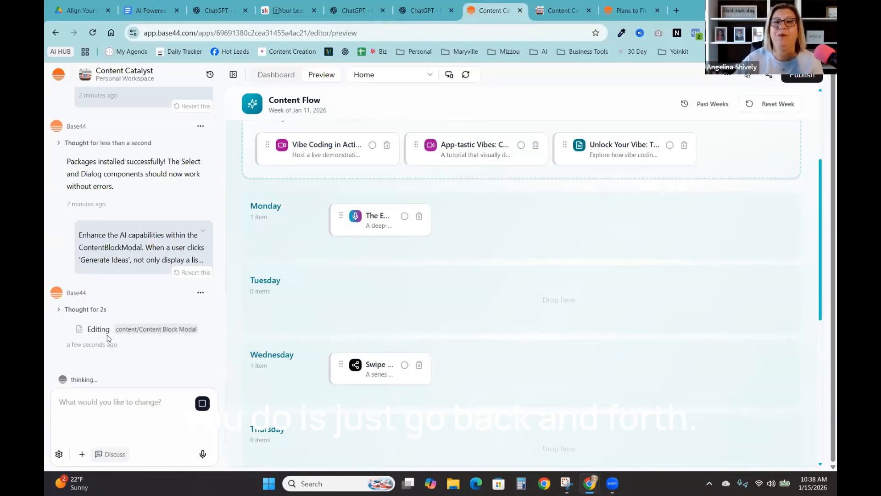
{"action": "scroll", "coordinate": [367, 201], "scroll_direction": "up", "scroll_amount": 4}
{"action": "left_click", "coordinate": [419, 140]}
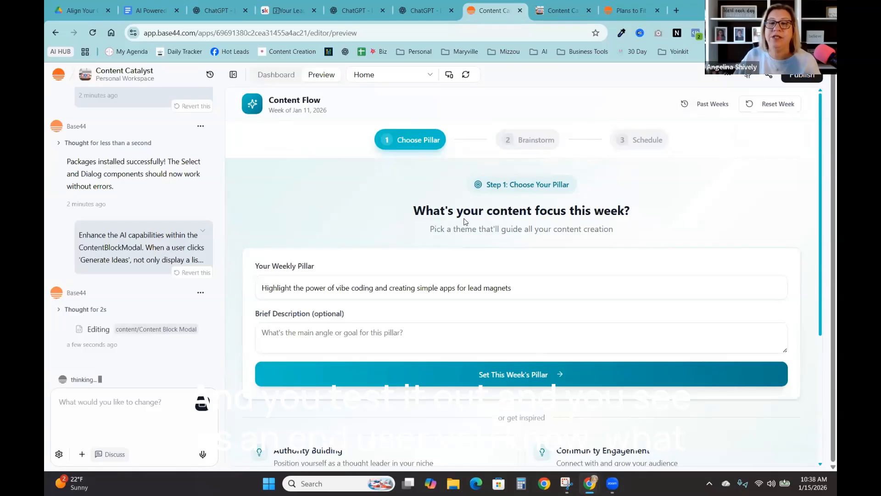
{"action": "scroll", "coordinate": [446, 255], "scroll_direction": "down", "scroll_amount": 3}
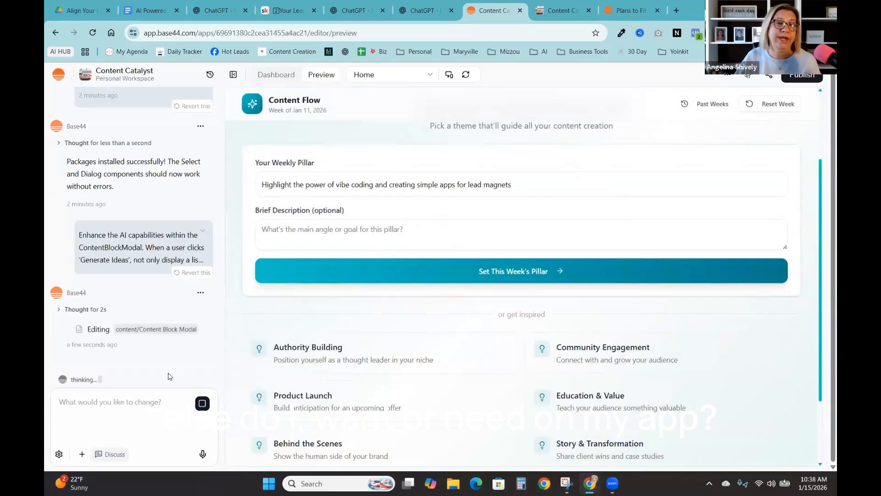
{"action": "scroll", "coordinate": [517, 354], "scroll_direction": "down", "scroll_amount": 3}
{"action": "scroll", "coordinate": [517, 356], "scroll_direction": "up", "scroll_amount": 6}
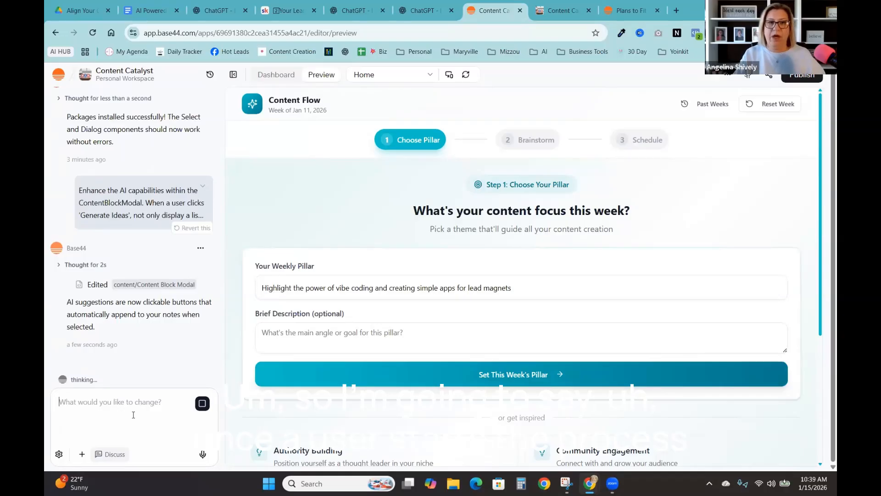
Step: Write the change request "Once a user starts the steps...allow them to click on these icons to move back and forth"
{"action": "type", "text": "Once a user"}
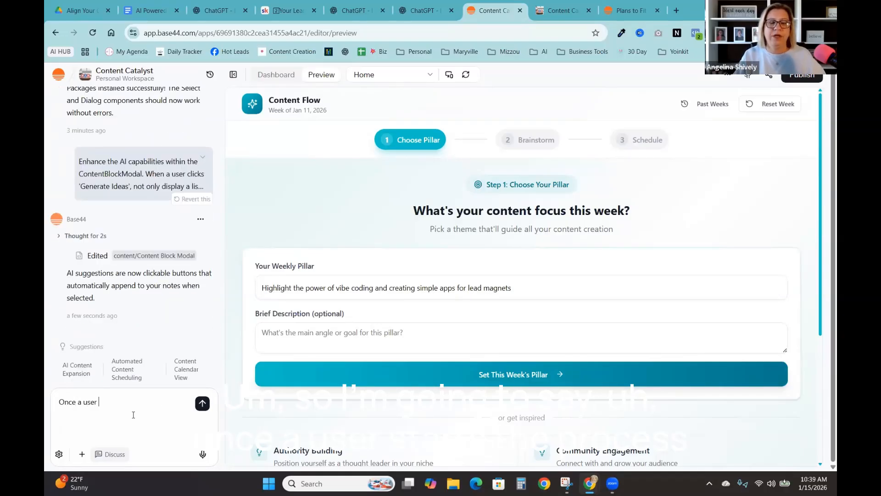
{"action": "type", "text": " starts th"}
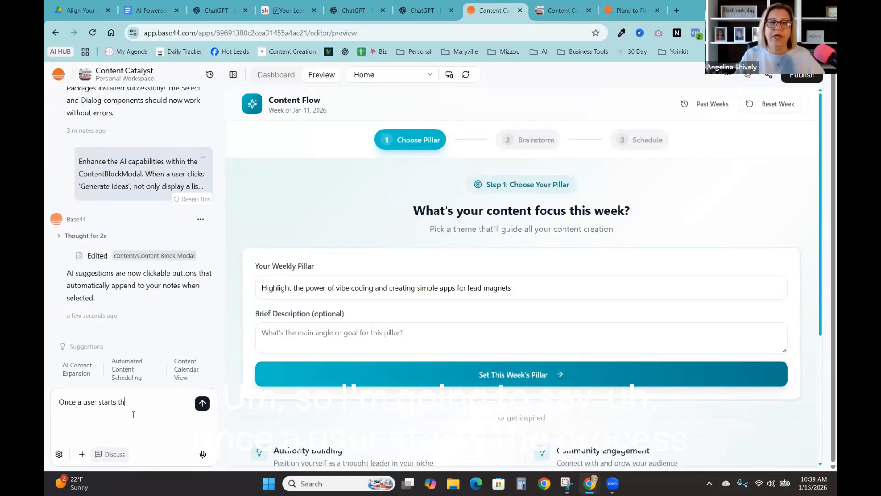
{"action": "type", "text": "e"}
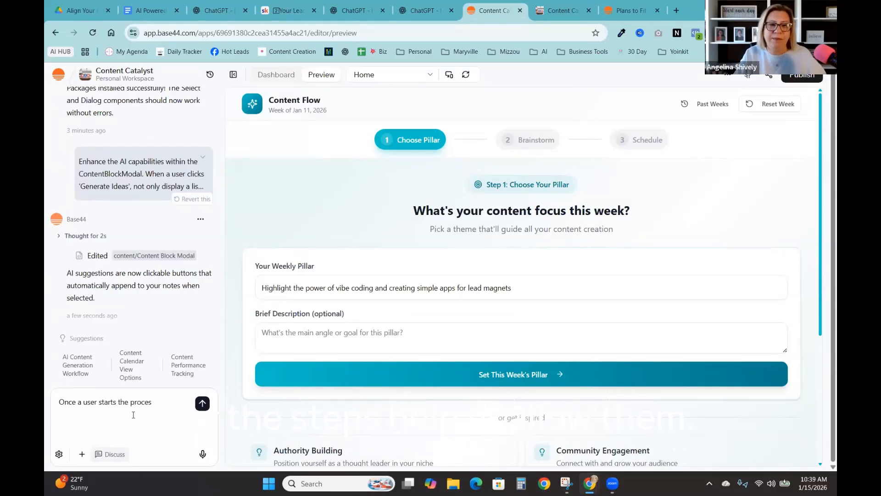
{"action": "type", "text": " steps...help"}
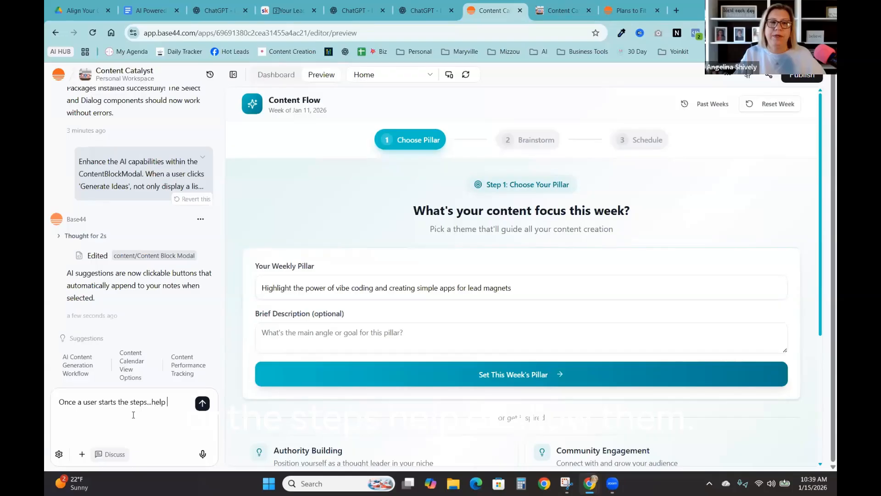
{"action": "key", "text": "BackSpace"}
{"action": "key", "text": "BackSpace"}
{"action": "key", "text": "BackSpace"}
{"action": "key", "text": "BackSpace"}
{"action": "key", "text": "BackSpace"}
{"action": "type", "text": "allow them to click"}
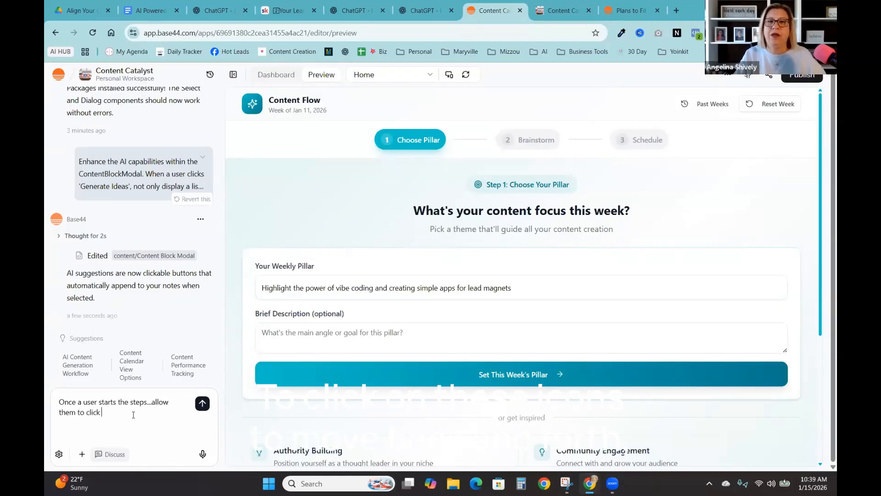
{"action": "type", "text": " on these icons"}
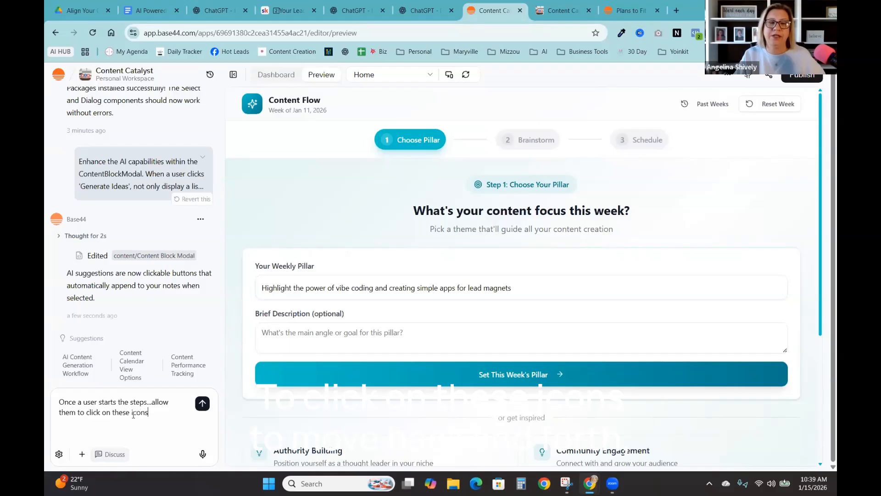
{"action": "type", "text": " to b"}
{"action": "key", "text": "BackSpace"}
{"action": "type", "text": "mobe"}
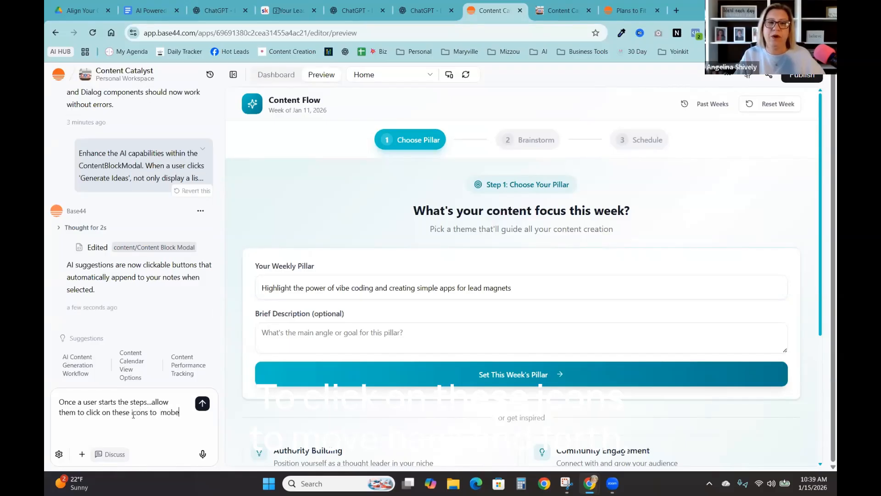
{"action": "key", "text": "BackSpace"}
{"action": "key", "text": "BackSpace"}
{"action": "type", "text": "ve back and forth"}
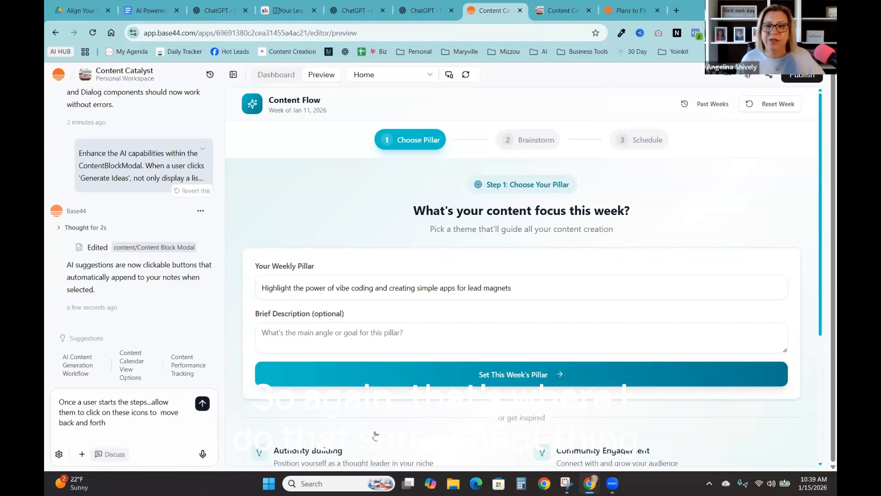
Step: Capture a screenshot of the Choose Pillar, Brainstorm and Schedule step icons to accompany the request
{"action": "left_click", "coordinate": [568, 484]}
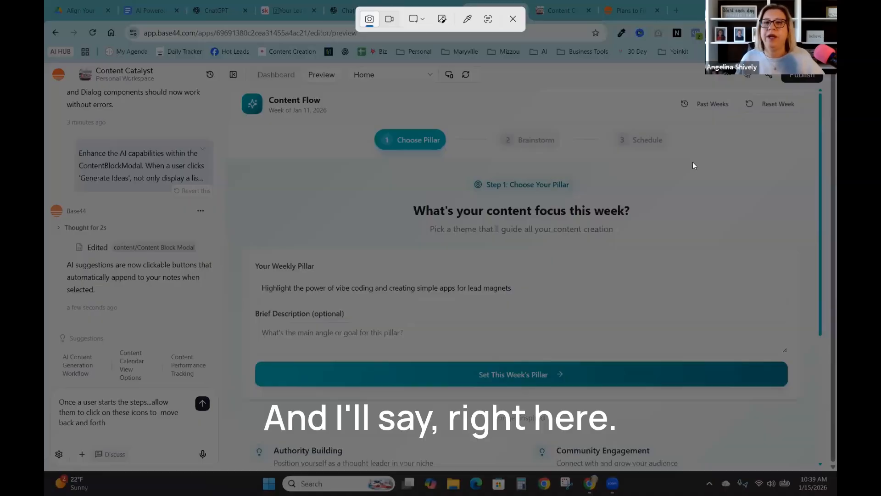
{"action": "left_click_drag", "start_coordinate": [363, 117], "coordinate": [743, 172]}
{"action": "left_click_drag", "start_coordinate": [743, 173], "coordinate": [734, 173]}
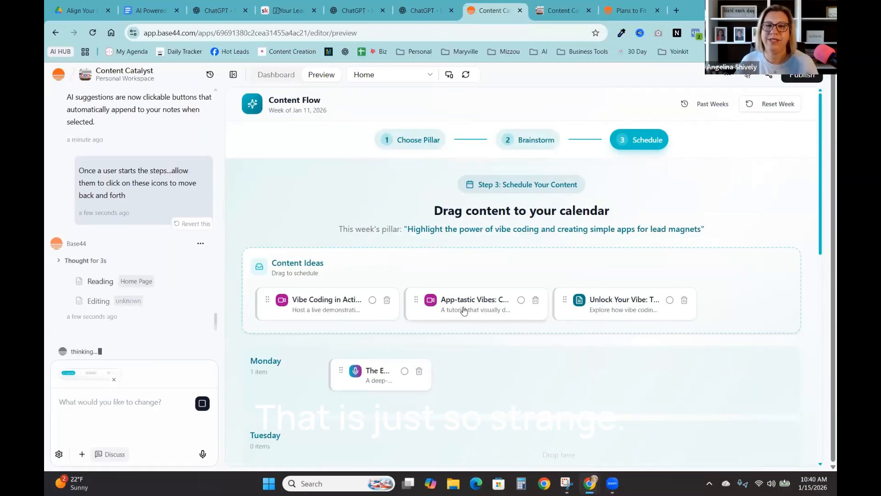
Step: Schedule the "App-tastic Vibes: C..." idea on Tuesday in the preview and start a screen capture of the calendar
{"action": "left_click_drag", "start_coordinate": [464, 310], "coordinate": [391, 325]}
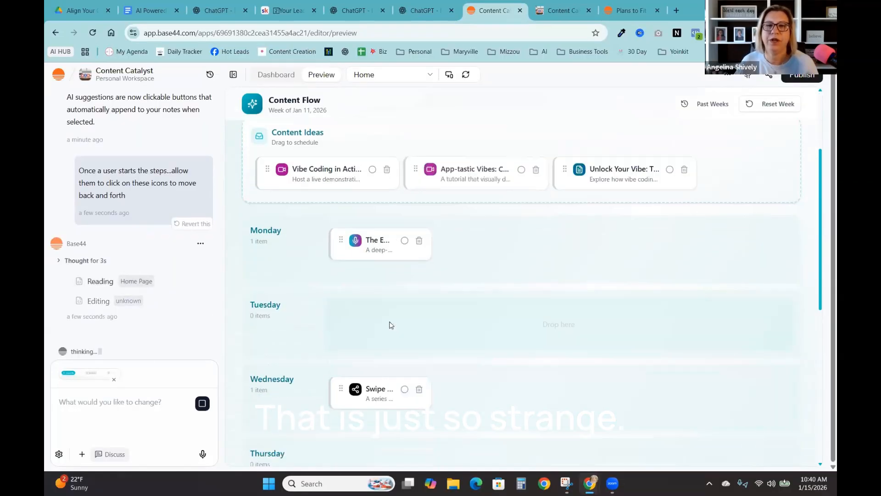
{"action": "left_click", "coordinate": [567, 484]}
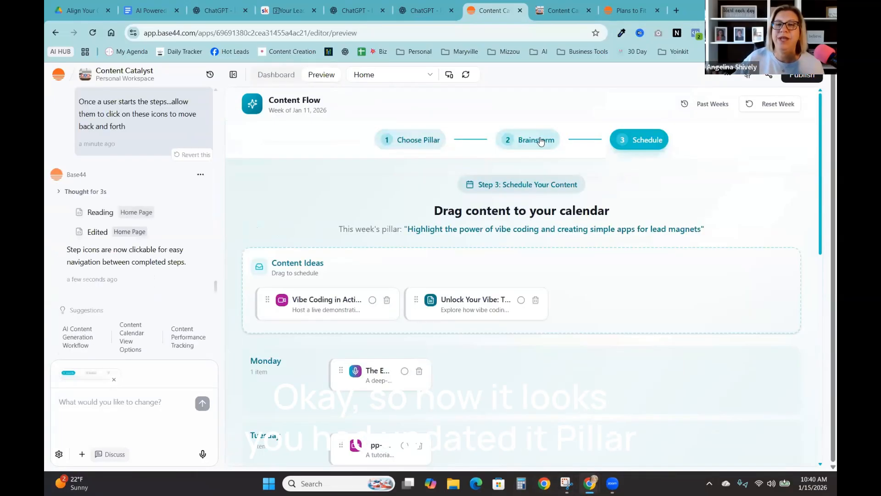
Step: Test the step icons by moving from Schedule to Choose Pillar, Brainstorm and back to Schedule
{"action": "left_click", "coordinate": [425, 143]}
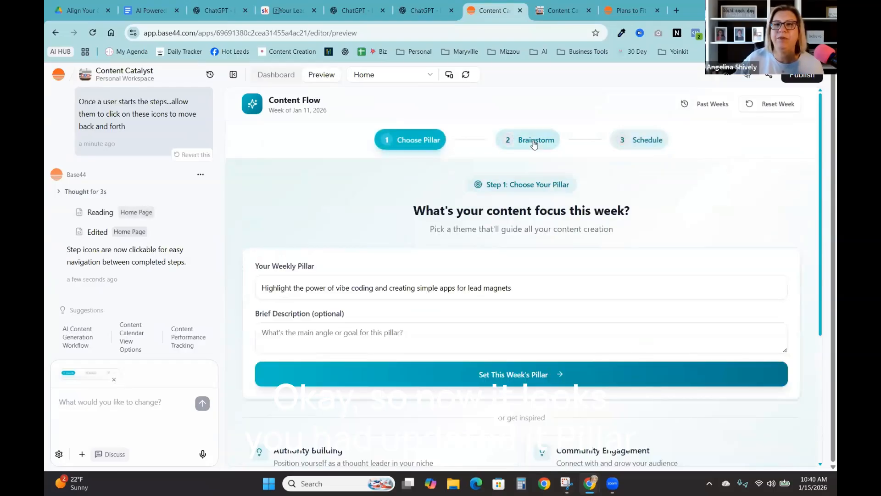
{"action": "left_click", "coordinate": [531, 141]}
{"action": "left_click", "coordinate": [638, 142]}
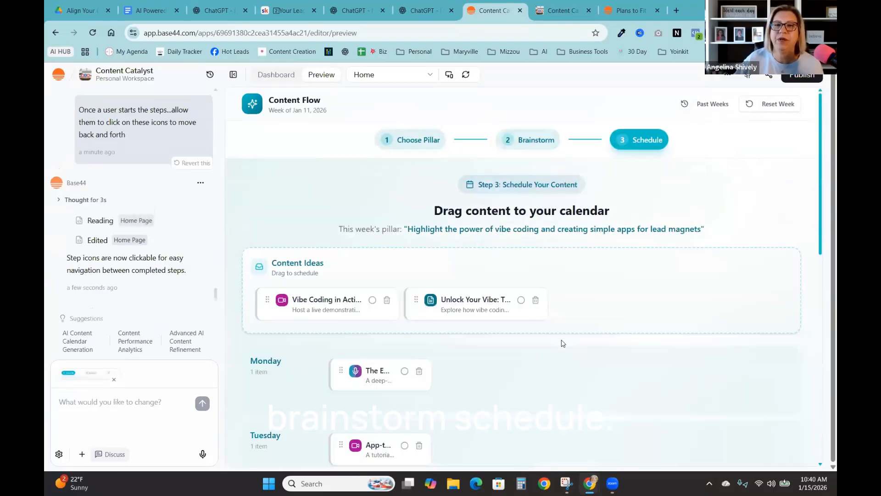
Step: Send the AI the request "i want to click this open to see the idea and be able to edit it." with the schedule screenshot
{"action": "left_click", "coordinate": [89, 388]}
{"action": "type", "text": "i want to click this open to see the "}
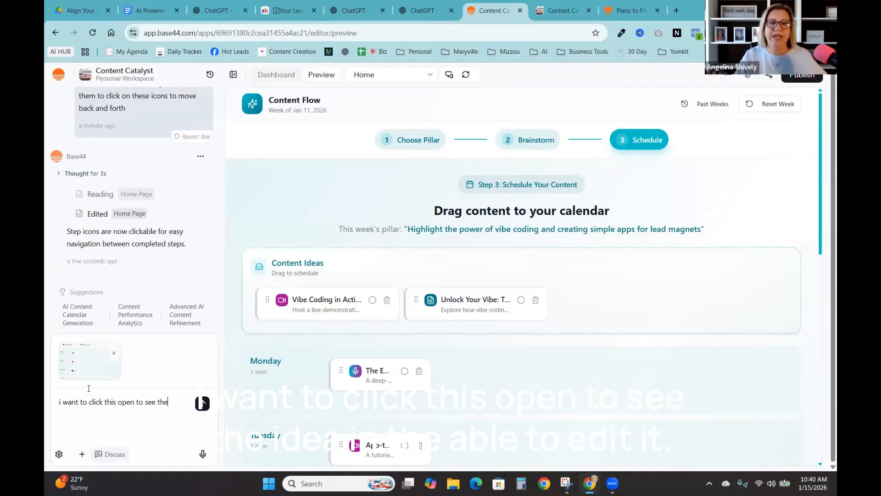
{"action": "type", "text": "idea and be able to edit"}
{"action": "key", "text": "Return"}
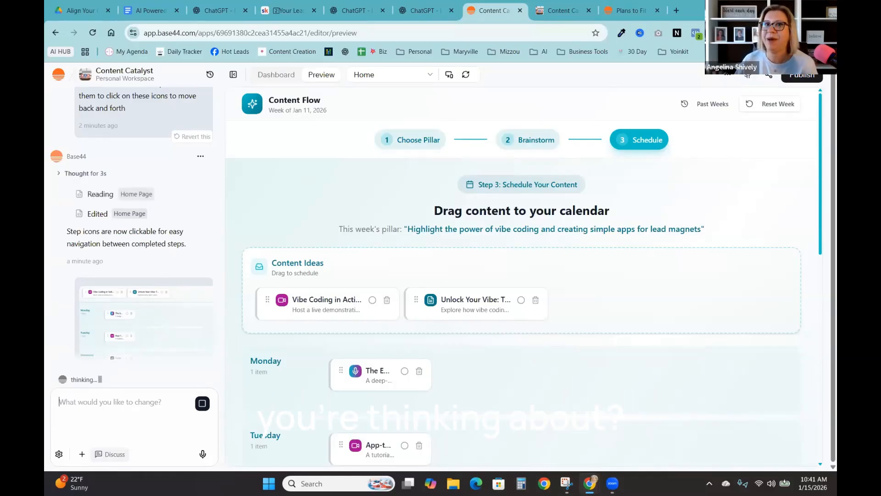
Step: Open Monday's scheduled content block for editing and try to generate ideas for it
{"action": "left_click", "coordinate": [377, 376]}
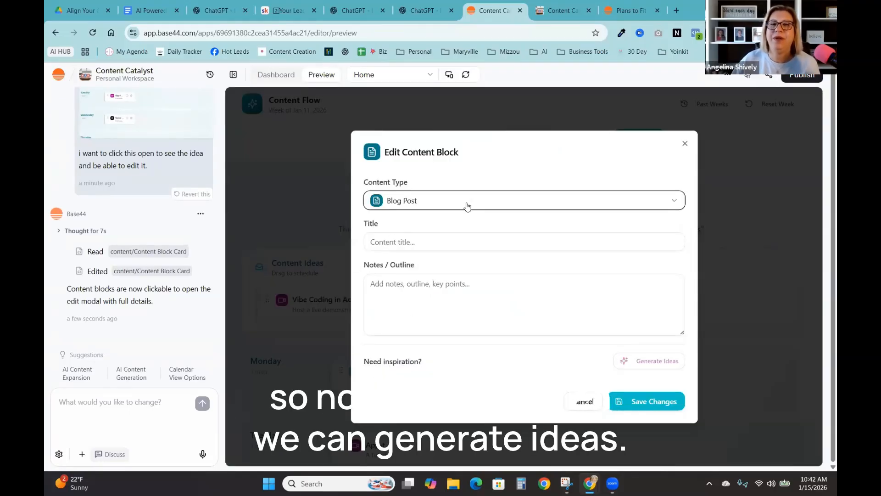
{"action": "left_click", "coordinate": [654, 362]}
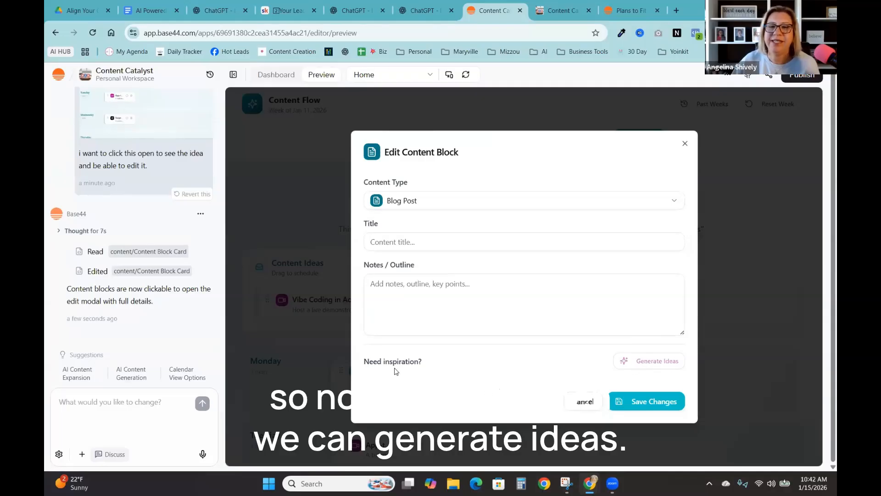
{"action": "triple_click", "coordinate": [631, 362]}
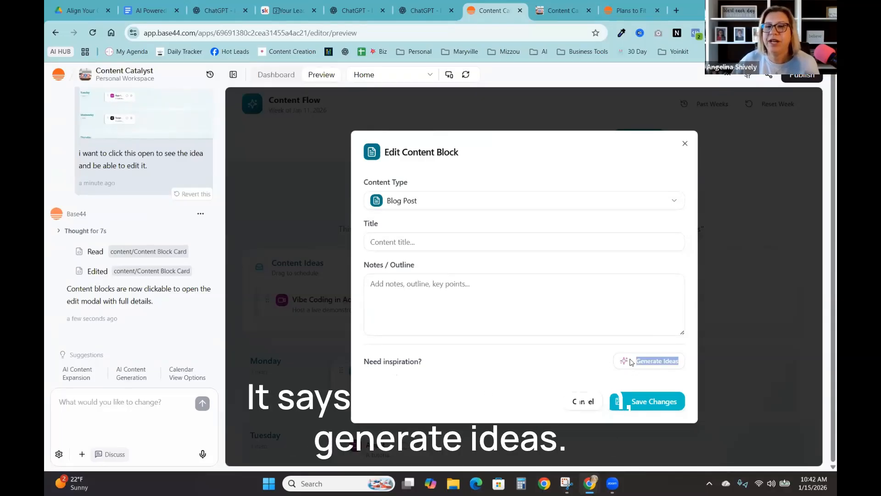
Step: Capture the Edit Content Block dialog and attach the screenshot to the AI chat
{"action": "left_click", "coordinate": [566, 483]}
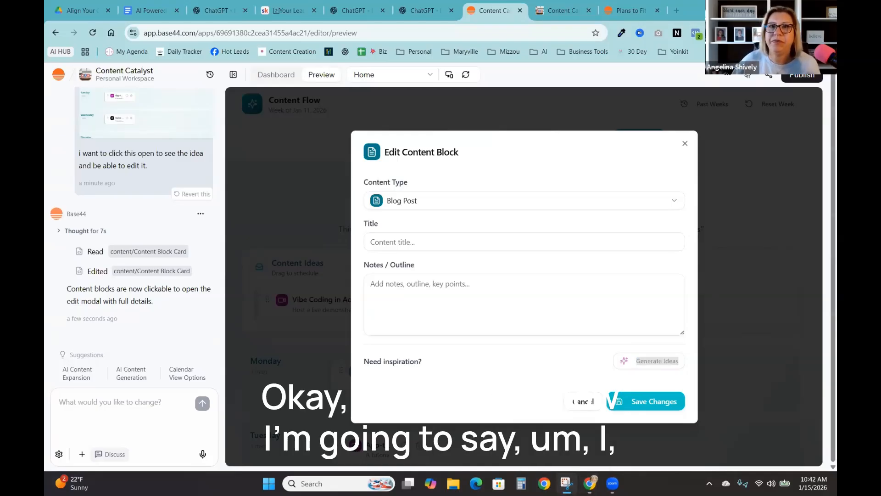
{"action": "right_click", "coordinate": [103, 402]}
{"action": "left_click", "coordinate": [142, 290]}
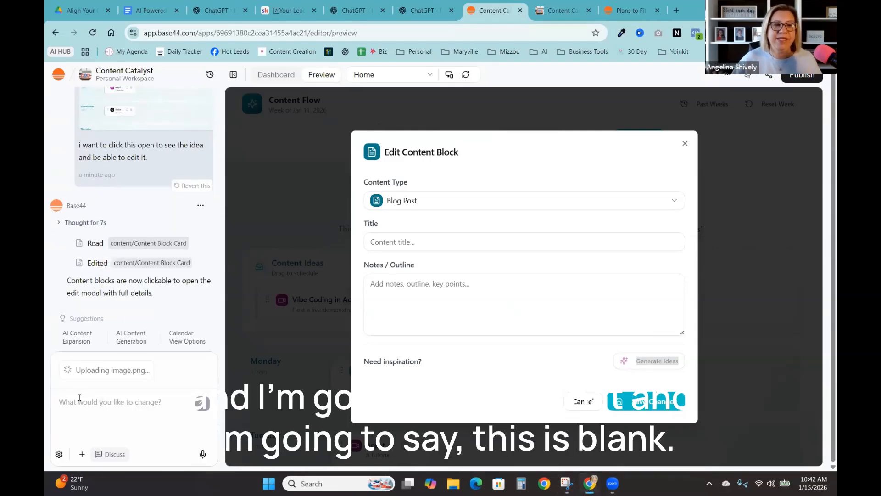
Step: Send the request "this is blank....it should keep the original idea from the brainstorming section. ALso, the "generate ideas" is not clickable"
{"action": "type", "text": "this is blank....it should "}
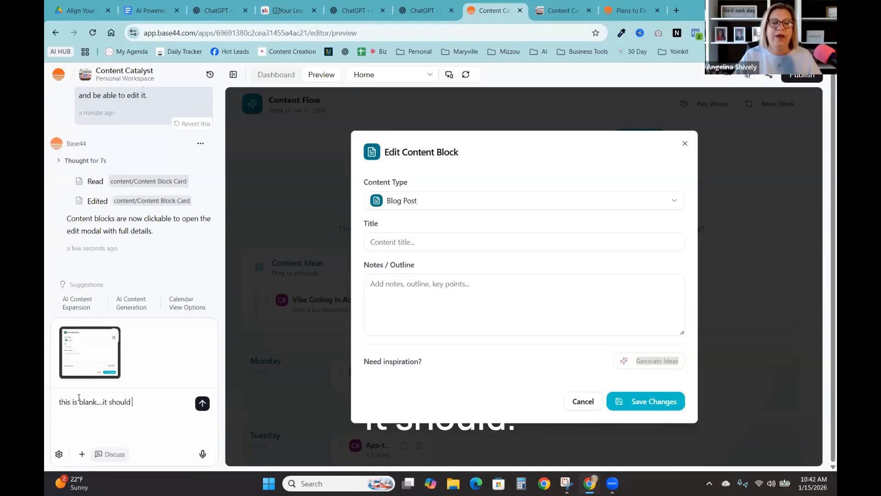
{"action": "type", "text": "keep the ori"}
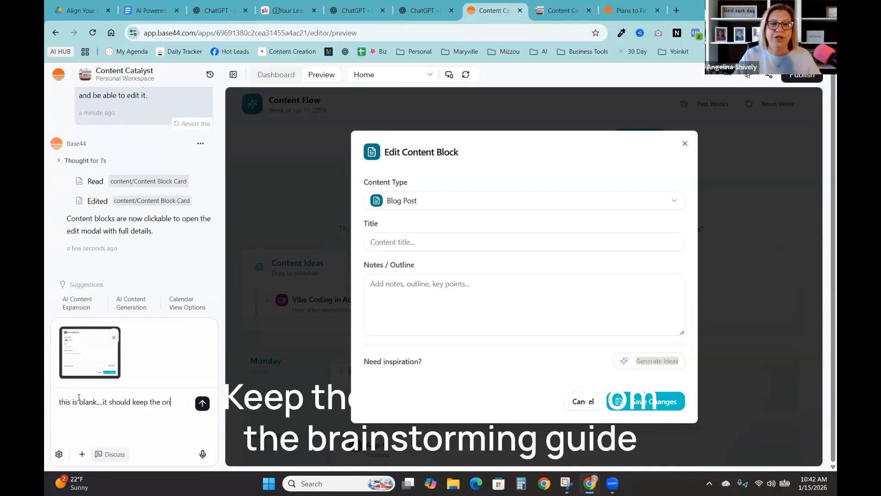
{"action": "type", "text": "ginal idea from the bra"}
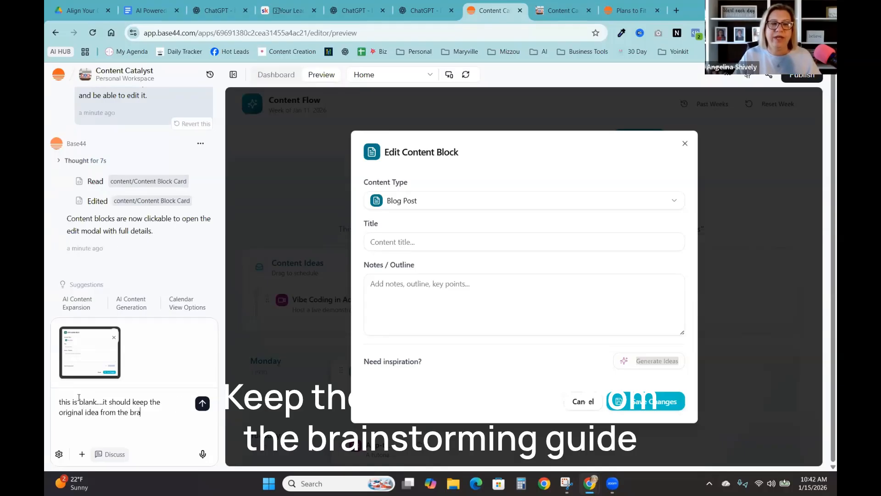
{"action": "type", "text": "instor"}
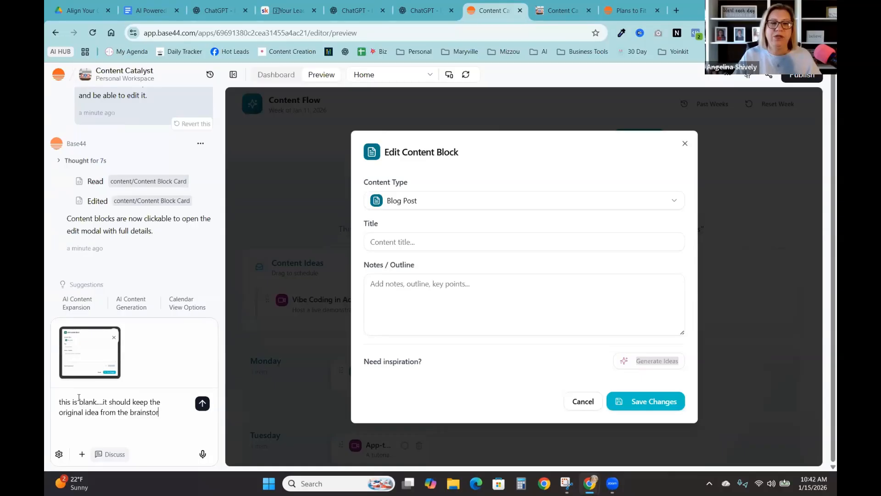
{"action": "type", "text": "ming section"}
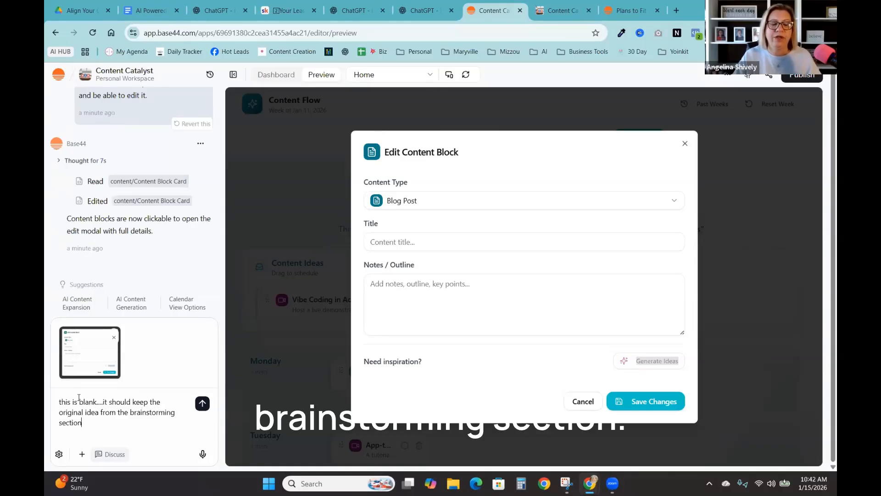
{"action": "type", "text": ".  Al"}
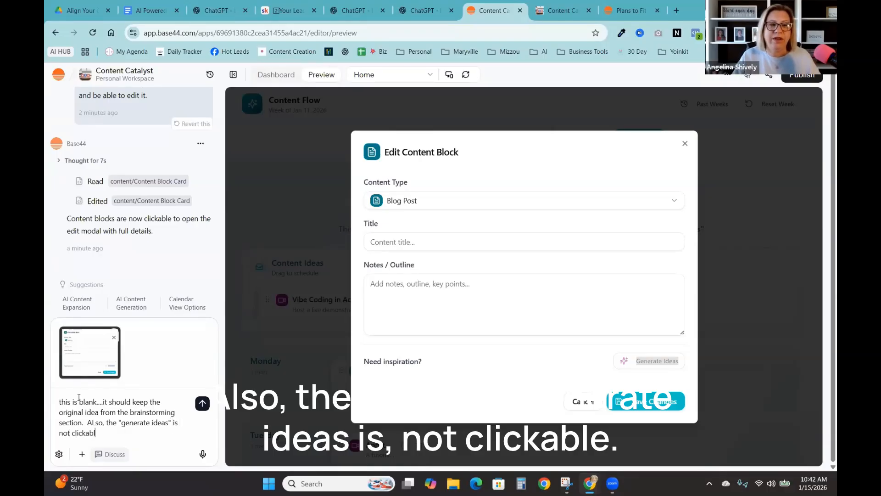
{"action": "type", "text": "e"}
{"action": "key", "text": "Return"}
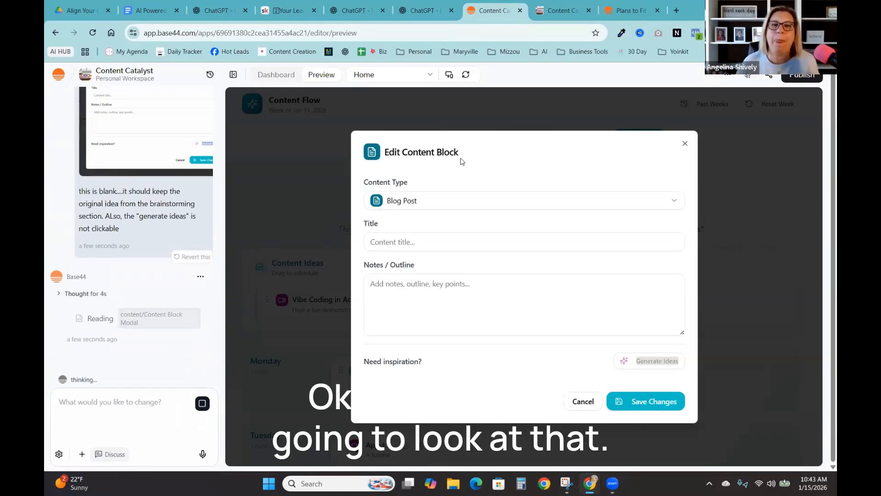
Step: Check the content type choices in the Edit Content Block dialog, keeping Blog Post
{"action": "left_click", "coordinate": [603, 208]}
{"action": "left_click", "coordinate": [530, 164]}
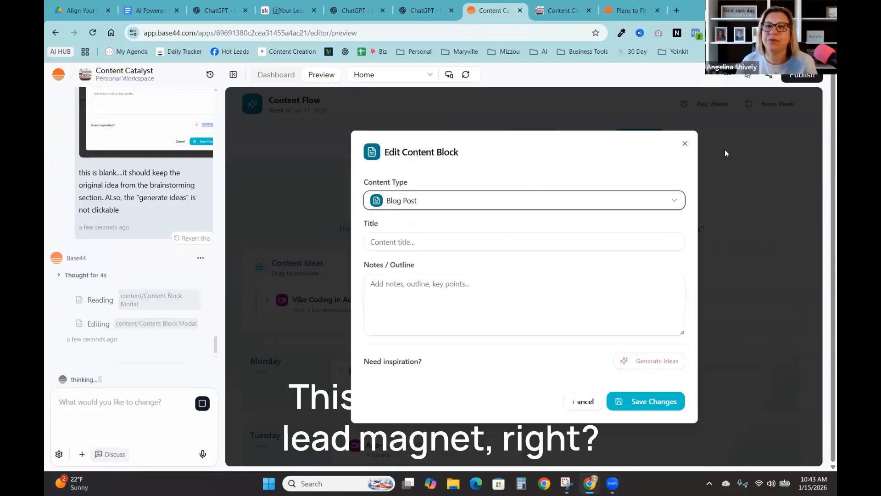
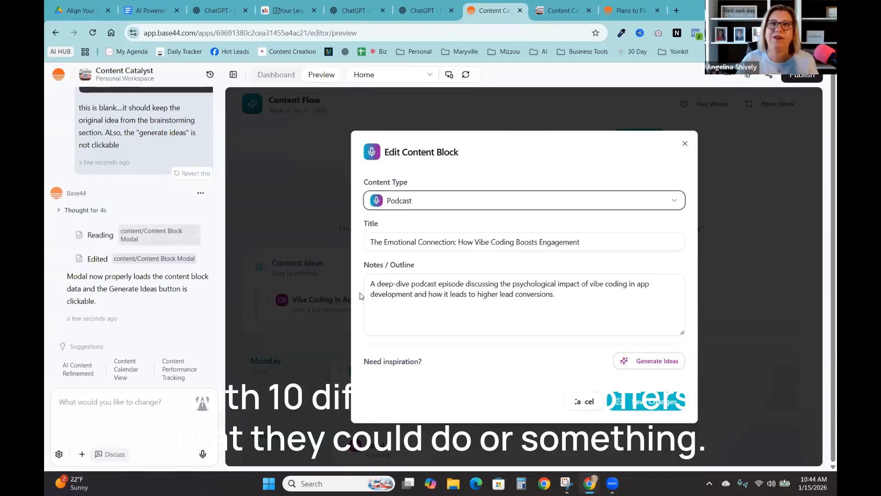
Step: Close the content block dialog, capture Monday's row of the schedule, and attach the screenshot to the AI chat
{"action": "left_click", "coordinate": [583, 401]}
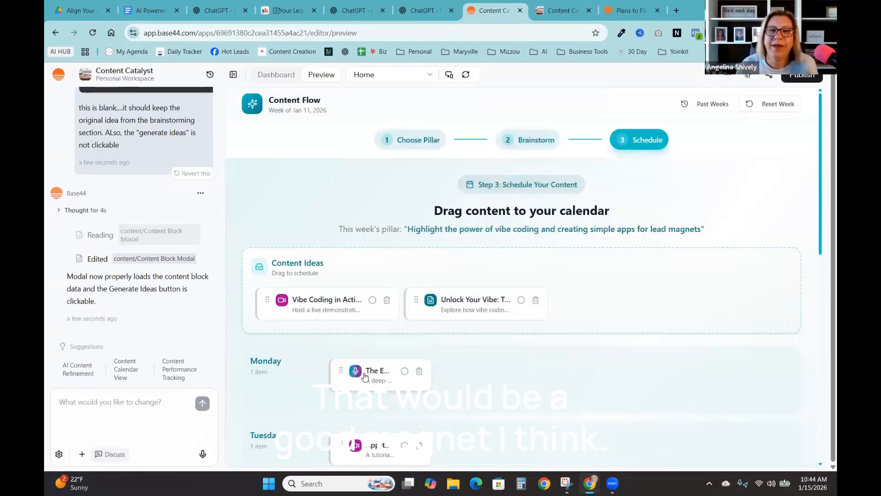
{"action": "scroll", "coordinate": [408, 382], "scroll_direction": "down", "scroll_amount": 2}
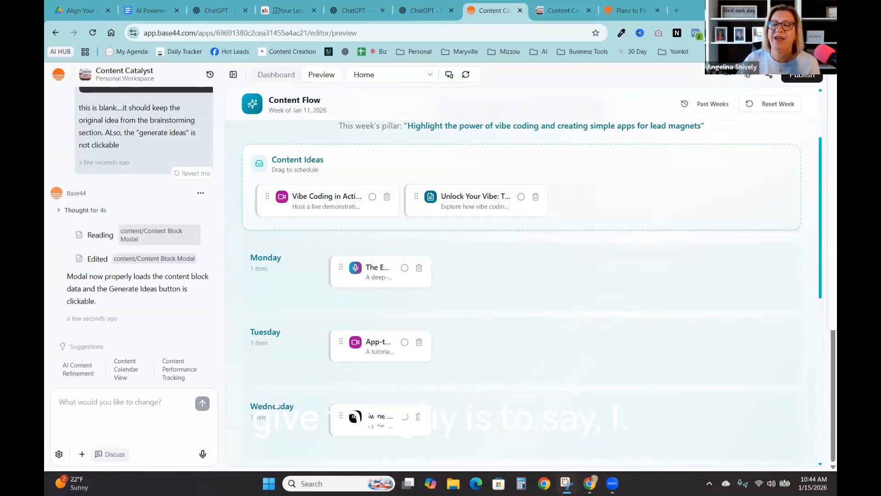
{"action": "key", "text": "super+shift+s"}
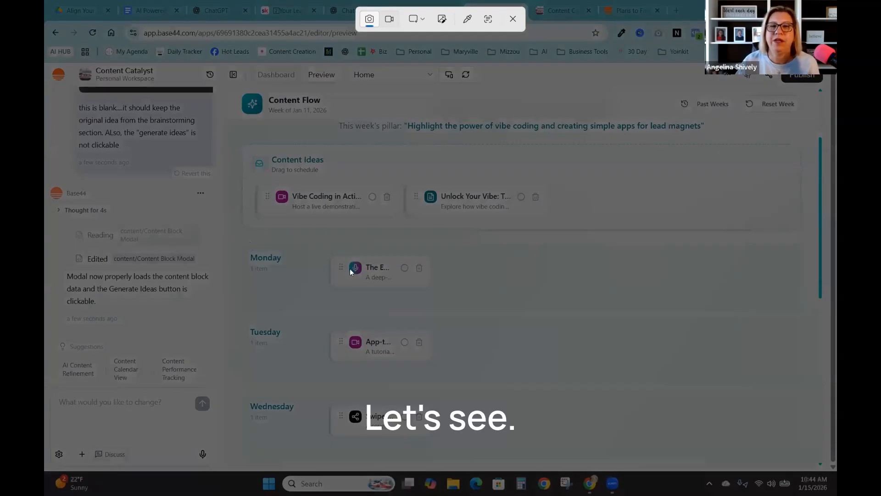
{"action": "left_click_drag", "start_coordinate": [245, 240], "coordinate": [761, 325]}
{"action": "right_click", "coordinate": [132, 410]}
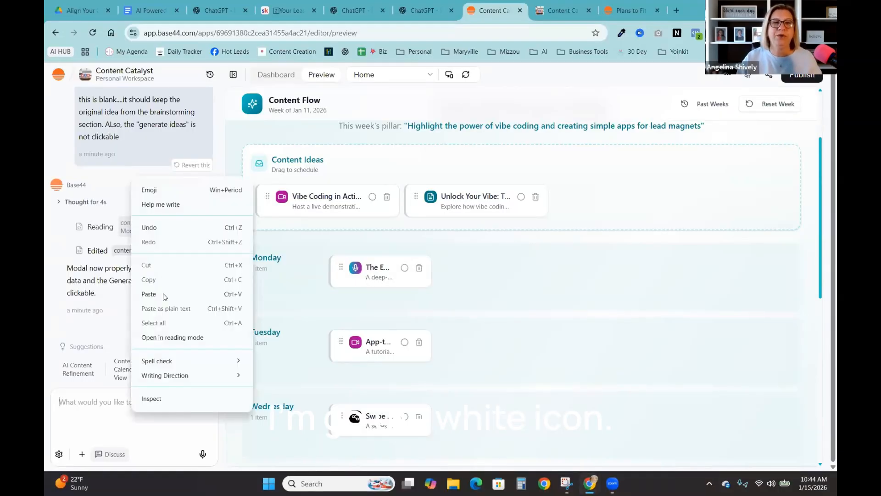
{"action": "left_click", "coordinate": [165, 296]}
Step: Ask the AI to spread the white content ideas across the page width so users see more, and make the entire app's background black
{"action": "type", "text": "spread the white icon"}
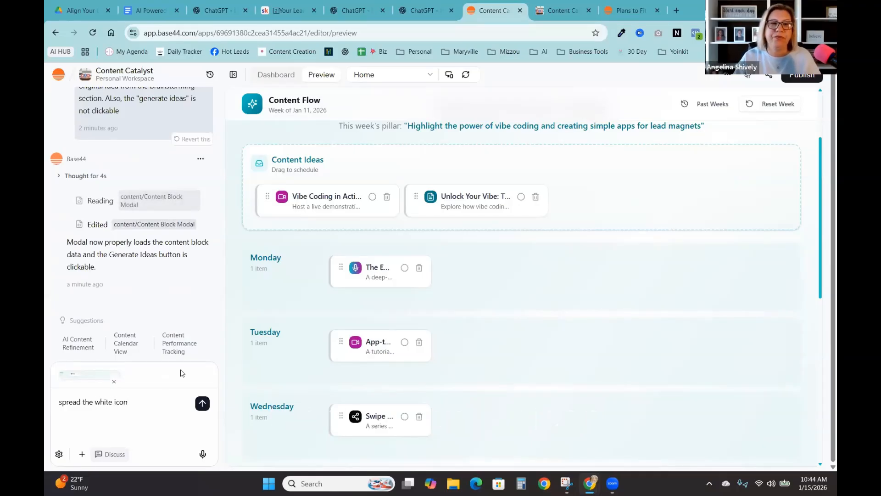
{"action": "key", "text": "ctrl+BackSpace"}
{"action": "type", "text": "content ideas t"}
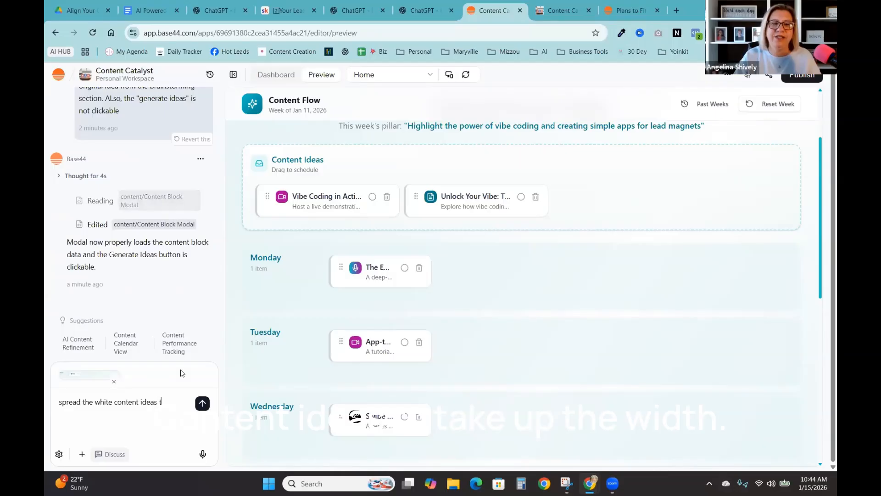
{"action": "type", "text": "o take up the width of the p"}
{"action": "key", "text": "BackSpace"}
{"action": "key", "text": "BackSpace"}
{"action": "key", "text": "BackSpace"}
{"action": "key", "text": "BackSpace"}
{"action": "type", "text": "the page so users can see more of it.  Also, make the backgroup"}
{"action": "key", "text": "BackSpace"}
{"action": "type", "text": "nd black"}
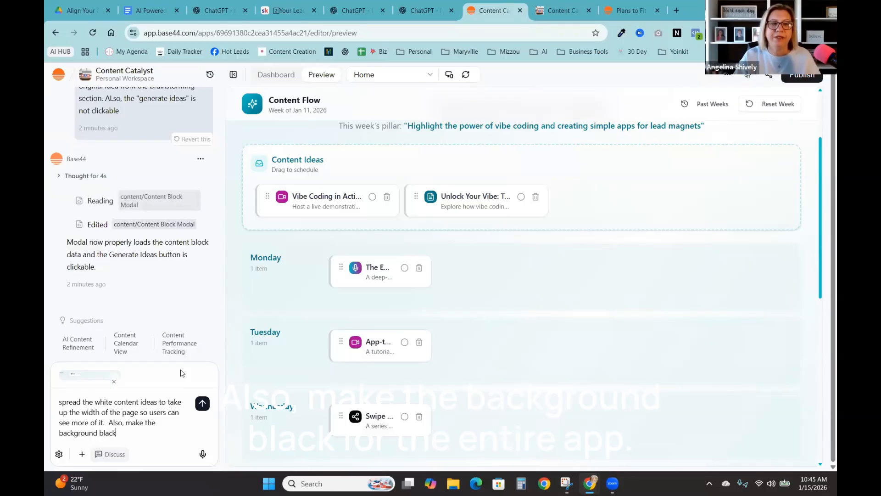
{"action": "type", "text": " for the "}
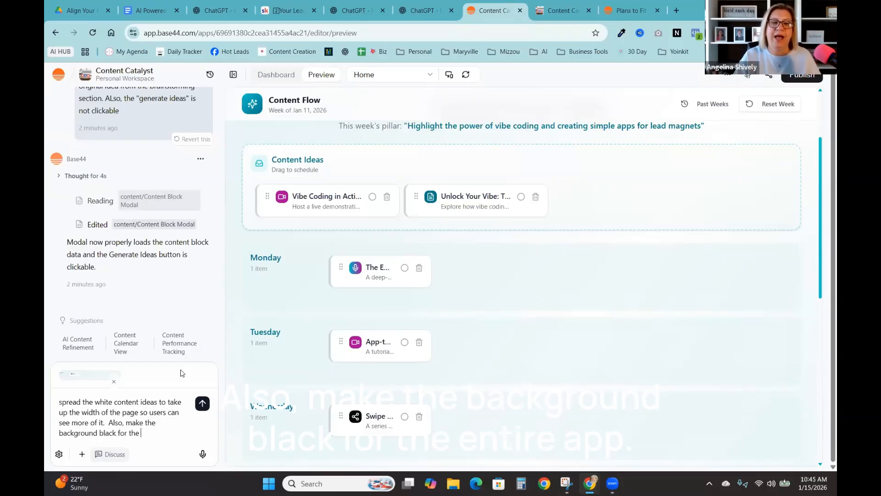
{"action": "type", "text": "entire app"}
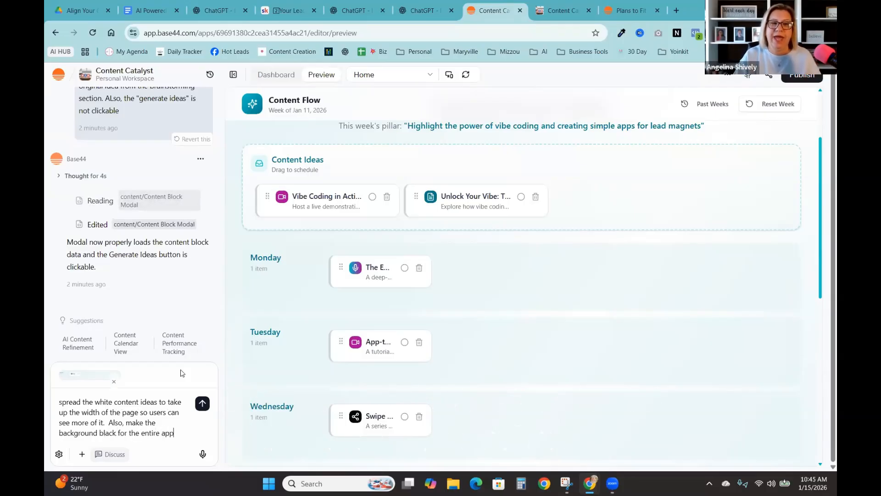
{"action": "key", "text": "Return"}
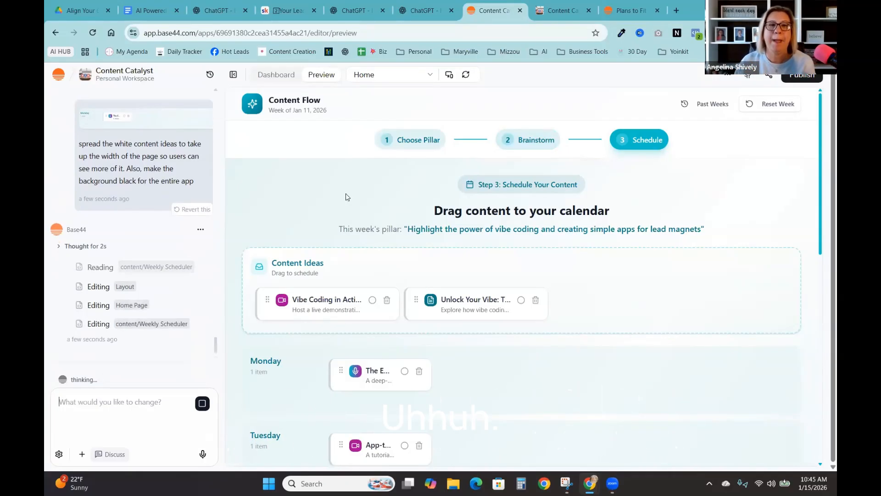
Step: Open the app's security settings from the dashboard and run a security check
{"action": "left_click", "coordinate": [285, 75]}
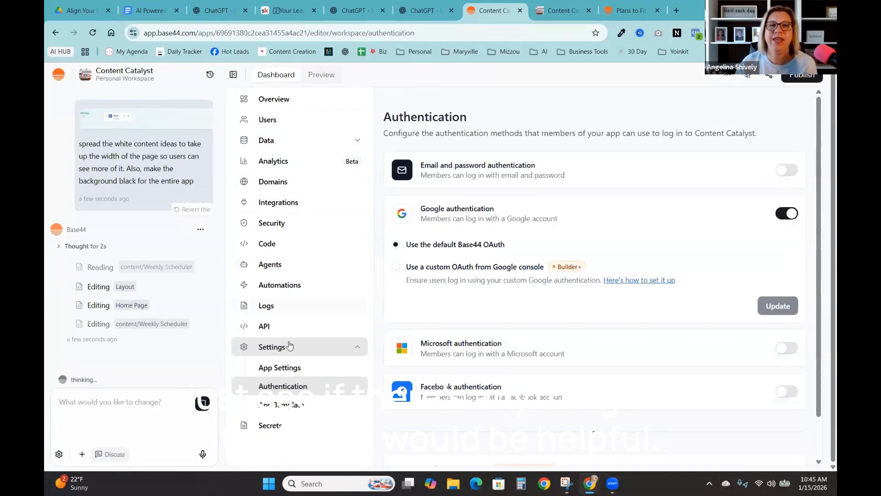
{"action": "left_click", "coordinate": [284, 144]}
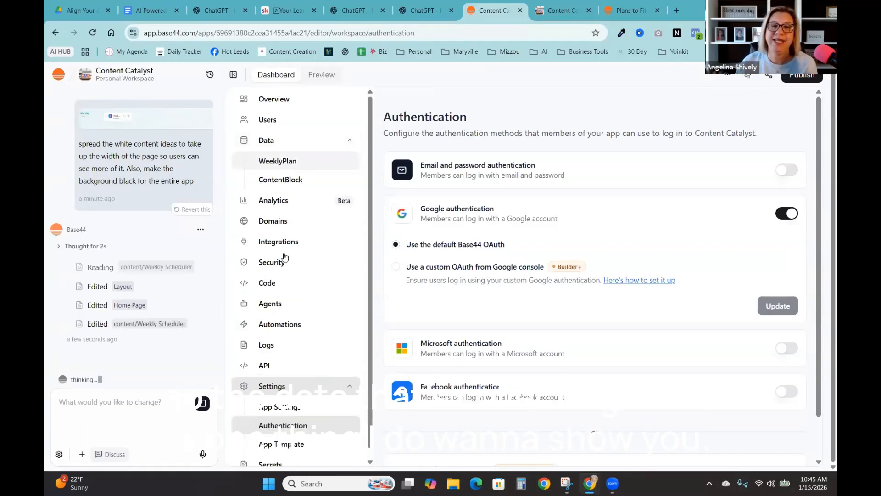
{"action": "scroll", "coordinate": [321, 417], "scroll_direction": "down", "scroll_amount": 1}
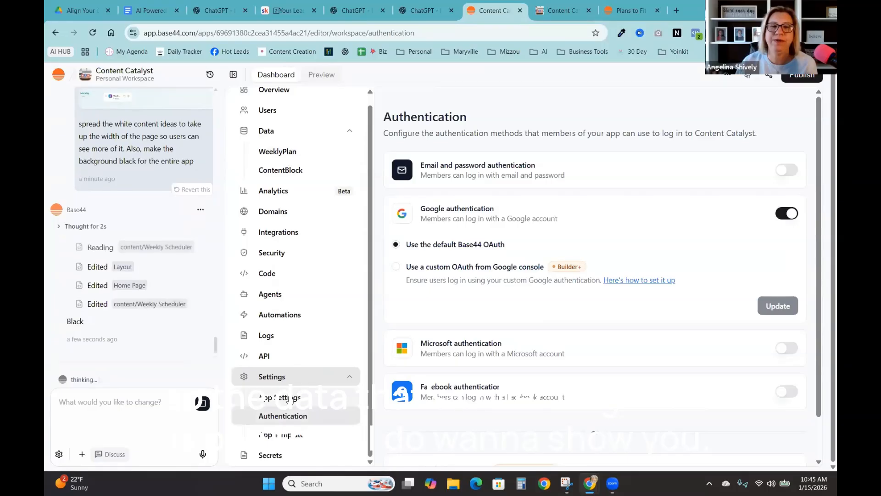
{"action": "left_click", "coordinate": [278, 258]}
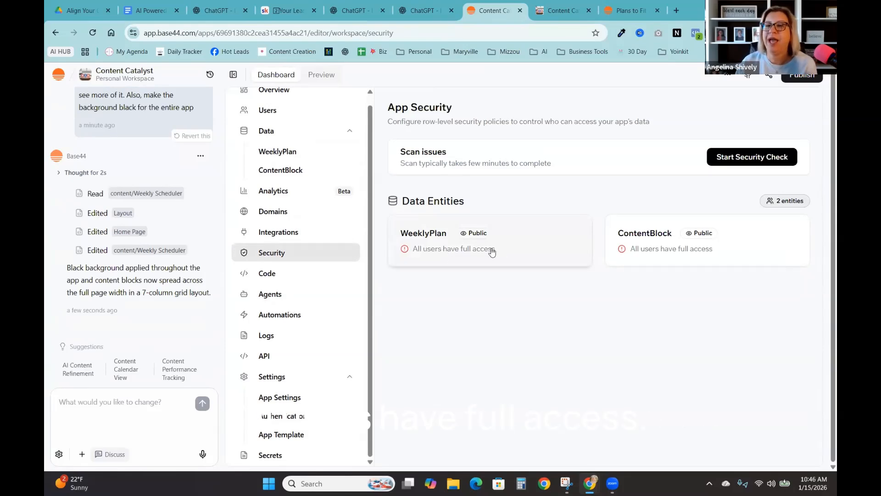
{"action": "left_click", "coordinate": [733, 157]}
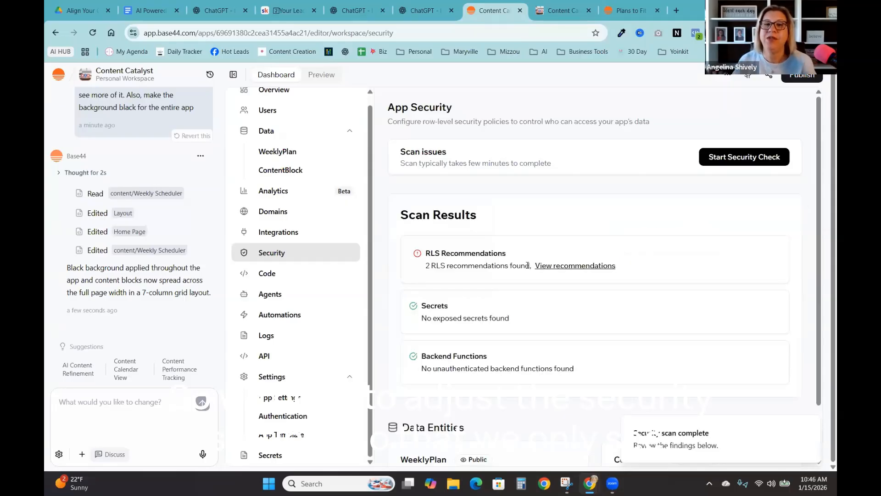
Step: Apply the recommended RLS fixes to the WeeklyPlan and ContentBlock data entities
{"action": "scroll", "coordinate": [515, 360], "scroll_direction": "down", "scroll_amount": 2}
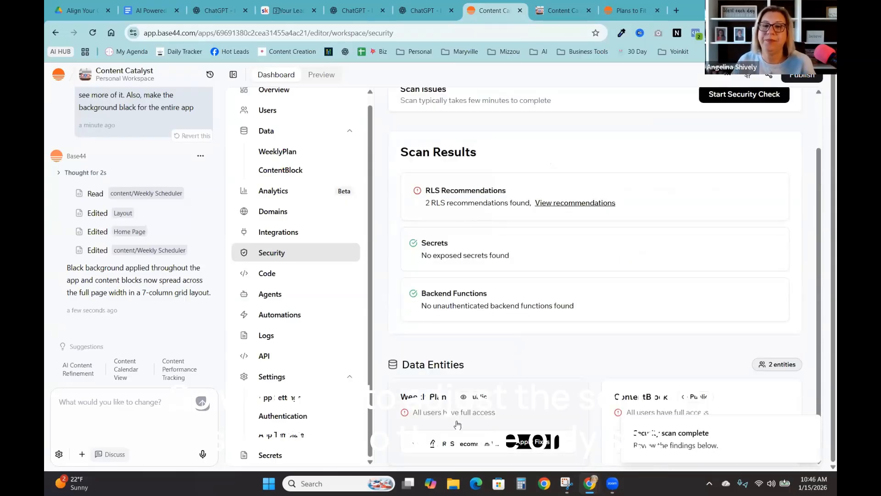
{"action": "left_click", "coordinate": [534, 442]}
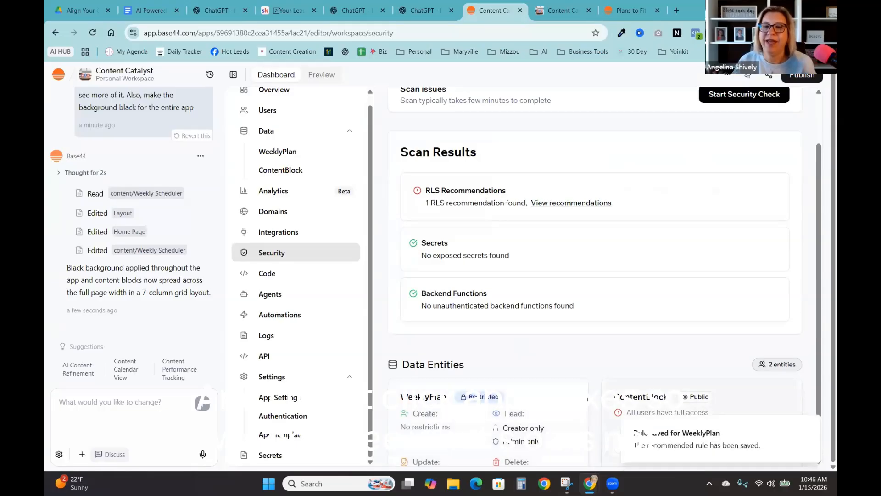
{"action": "scroll", "coordinate": [554, 393], "scroll_direction": "down", "scroll_amount": 1}
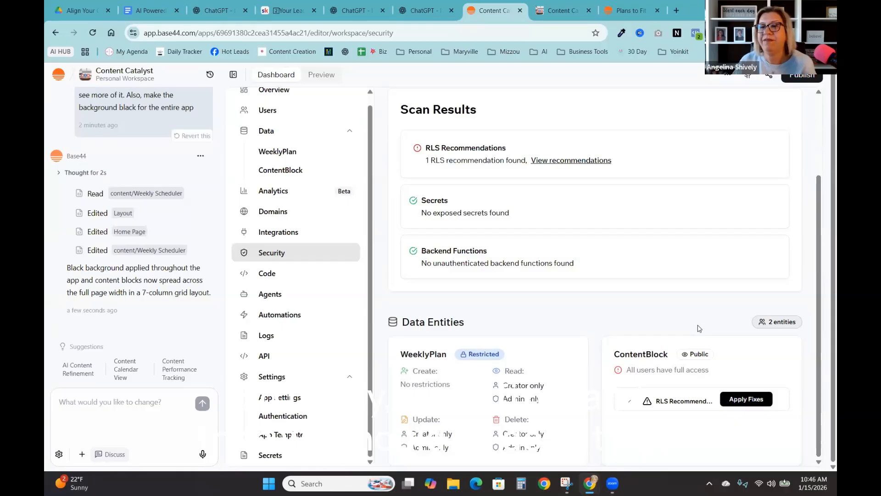
{"action": "left_click", "coordinate": [736, 400]}
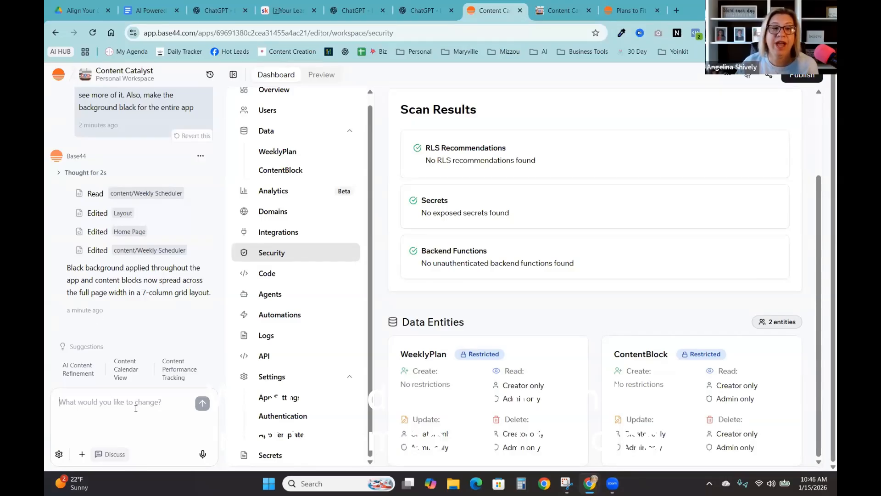
{"action": "scroll", "coordinate": [309, 323], "scroll_direction": "up", "scroll_amount": 1}
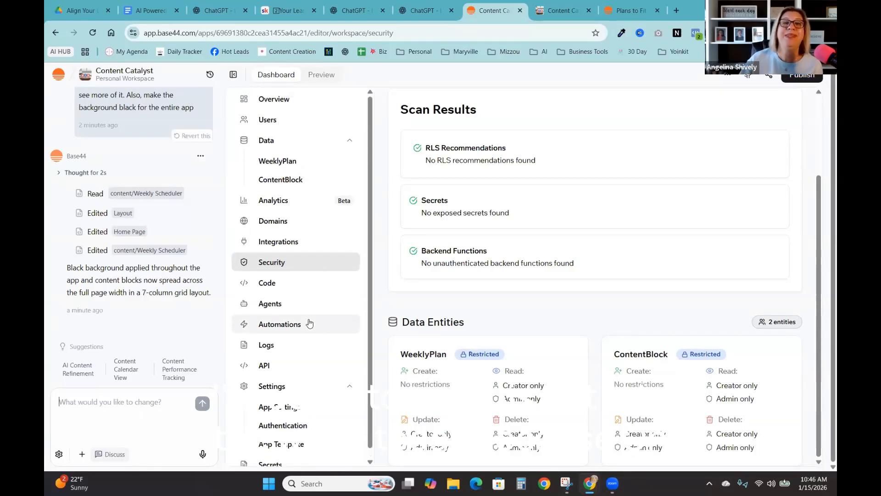
Step: Return to the app preview and draft the chat request "Adjust the colors so that i can see the" without sending it
{"action": "left_click", "coordinate": [324, 75]}
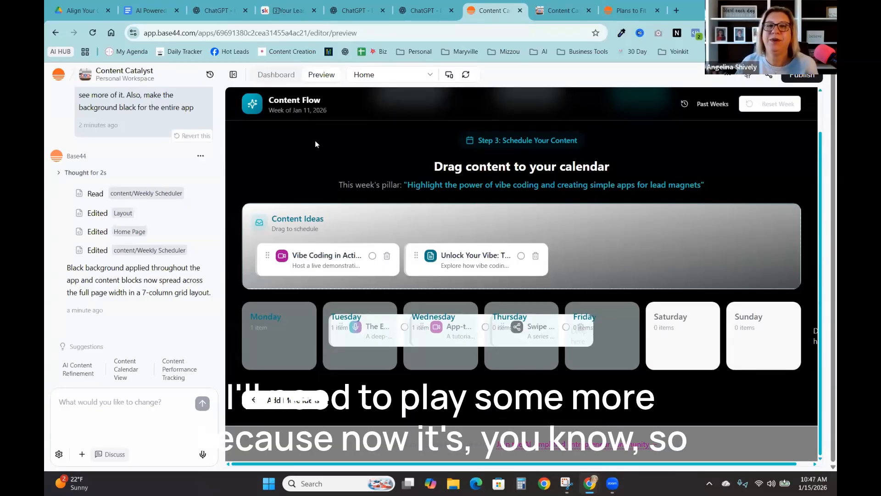
{"action": "left_click", "coordinate": [116, 402]}
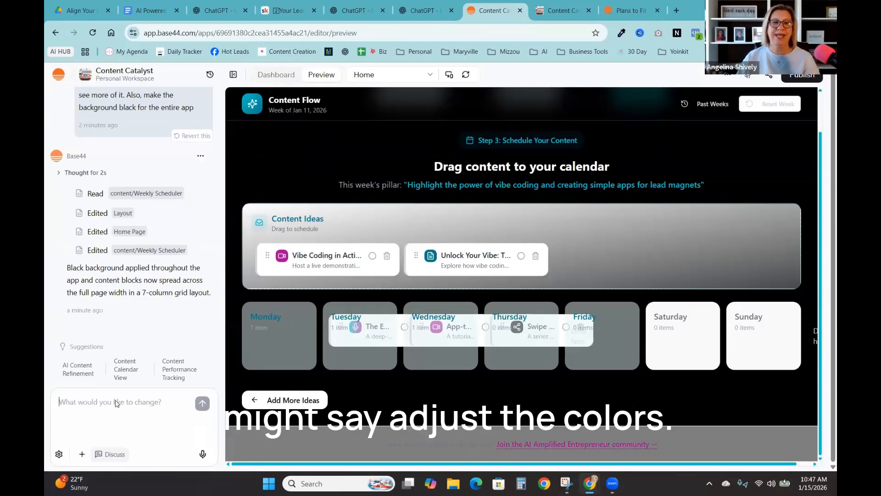
{"action": "type", "text": "Adjust the colors t"}
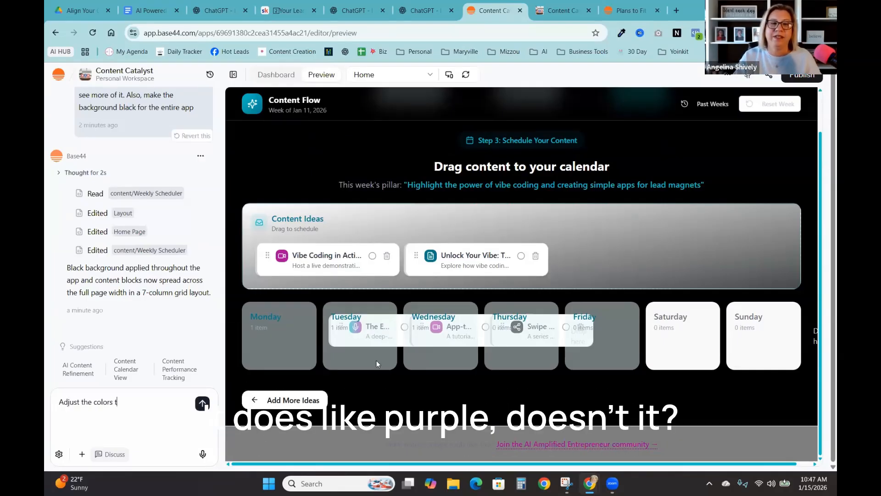
{"action": "key", "text": "BackSpace"}
{"action": "type", "text": "so that i"}
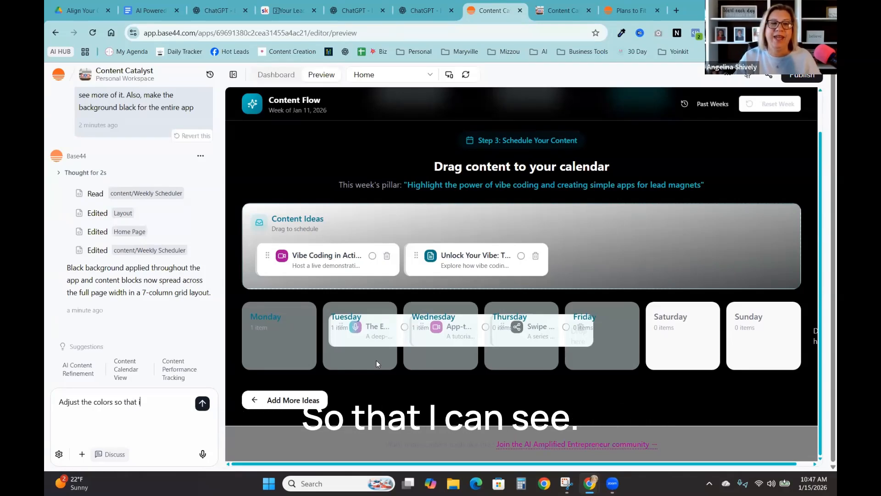
{"action": "type", "text": " can see the"}
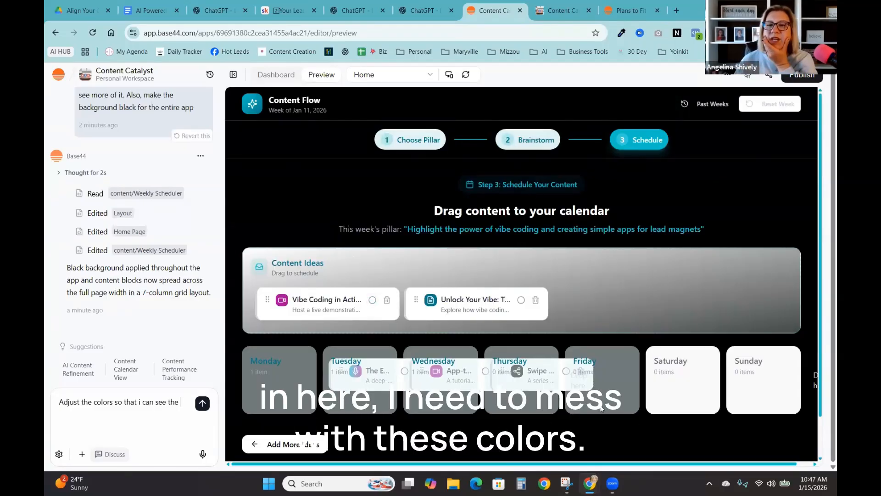
Step: Review the text and card colours on the Choose Pillar and Brainstorm pages against the black background
{"action": "left_click", "coordinate": [441, 145]}
{"action": "scroll", "coordinate": [588, 315], "scroll_direction": "down", "scroll_amount": 3}
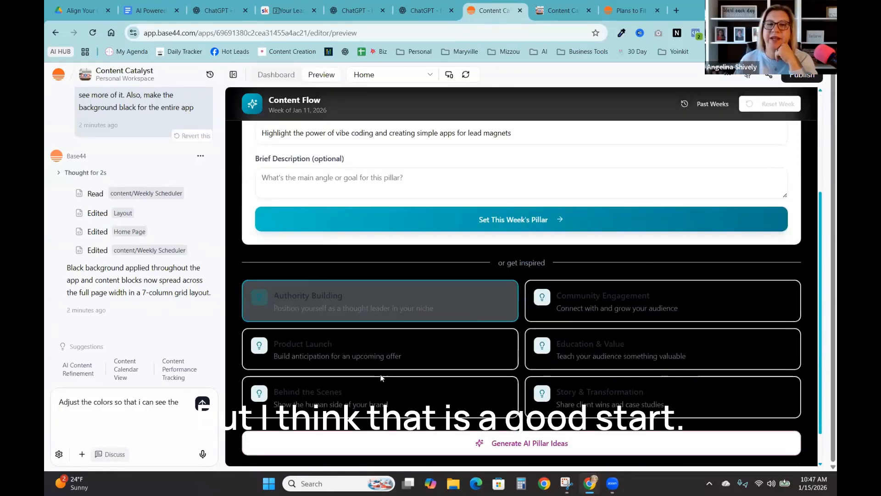
{"action": "scroll", "coordinate": [565, 404], "scroll_direction": "down", "scroll_amount": 1}
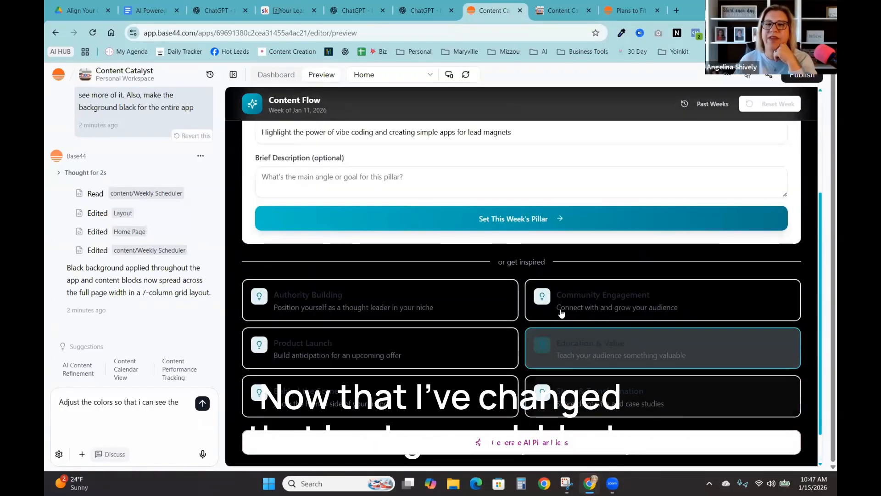
{"action": "scroll", "coordinate": [550, 378], "scroll_direction": "up", "scroll_amount": 4}
{"action": "left_click", "coordinate": [523, 146]}
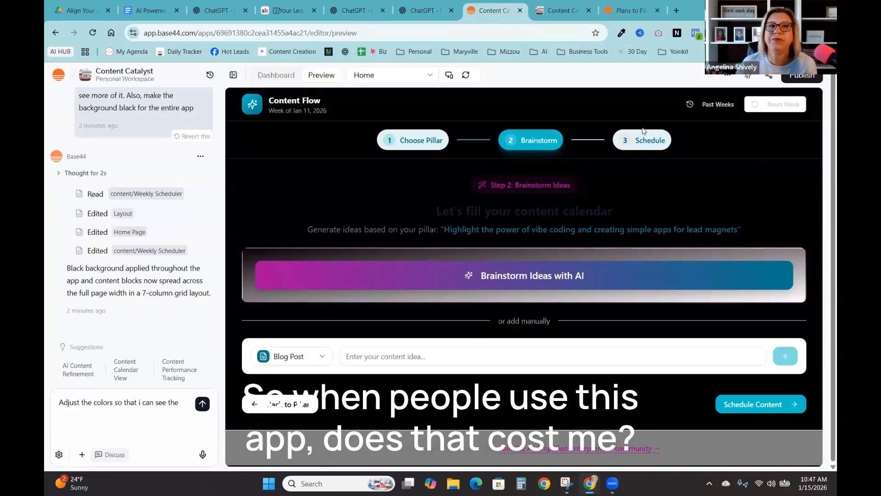
Step: Check the plan and monthly credits in the account menu, and open the workspace settings showing credit usage
{"action": "left_click", "coordinate": [60, 77]}
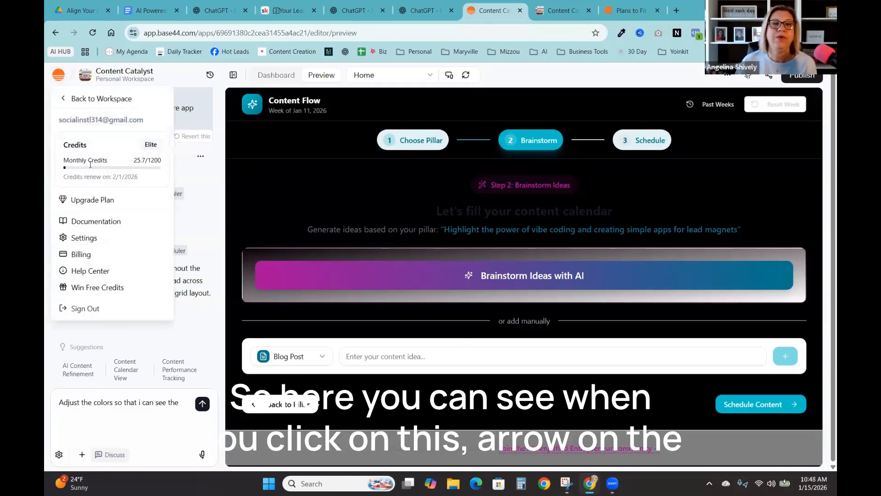
{"action": "left_click", "coordinate": [58, 78]}
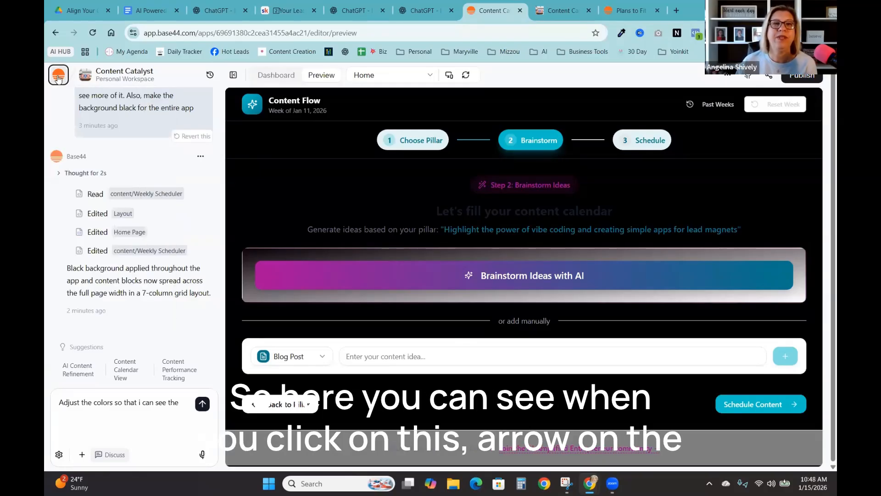
{"action": "left_click", "coordinate": [58, 78]}
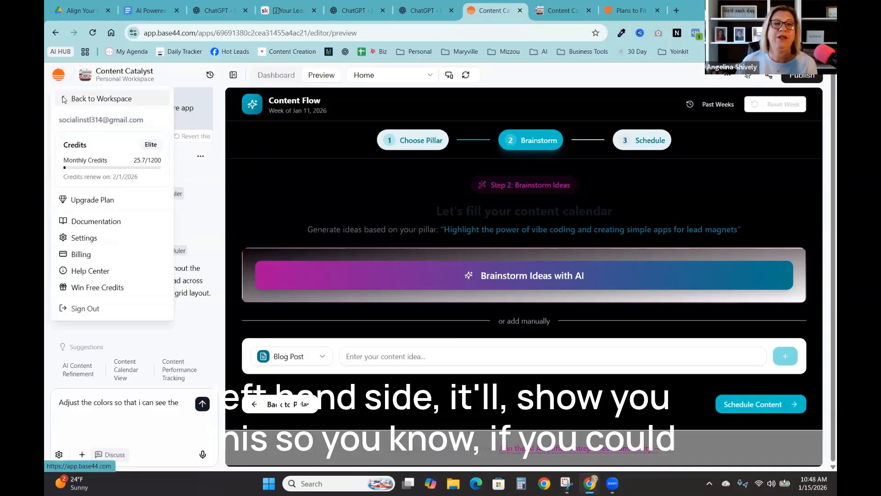
{"action": "left_click", "coordinate": [64, 100]}
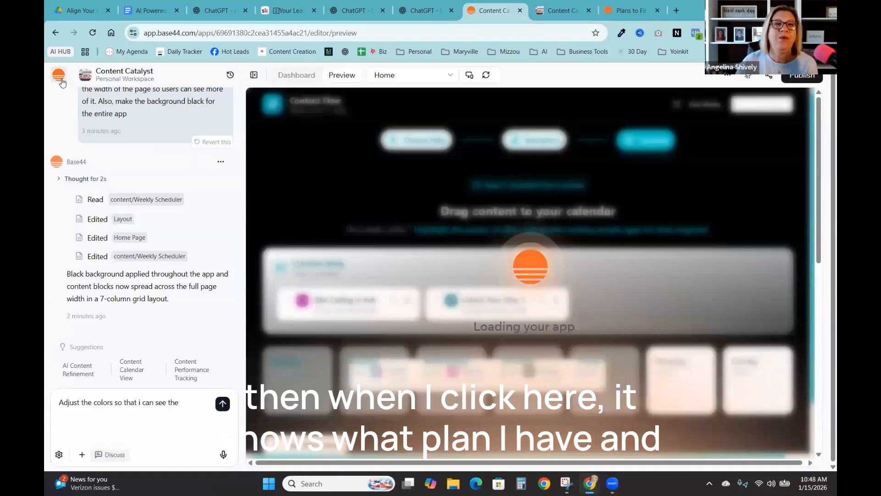
{"action": "left_click", "coordinate": [58, 75]}
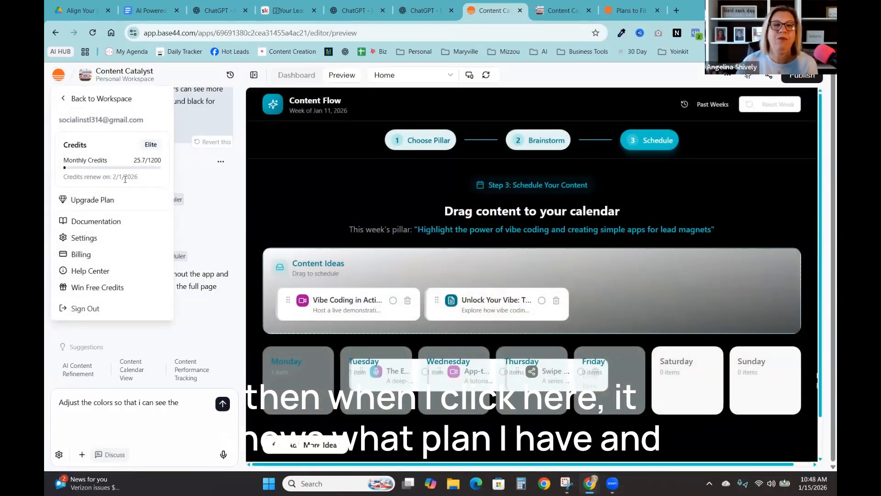
{"action": "left_click", "coordinate": [93, 238]}
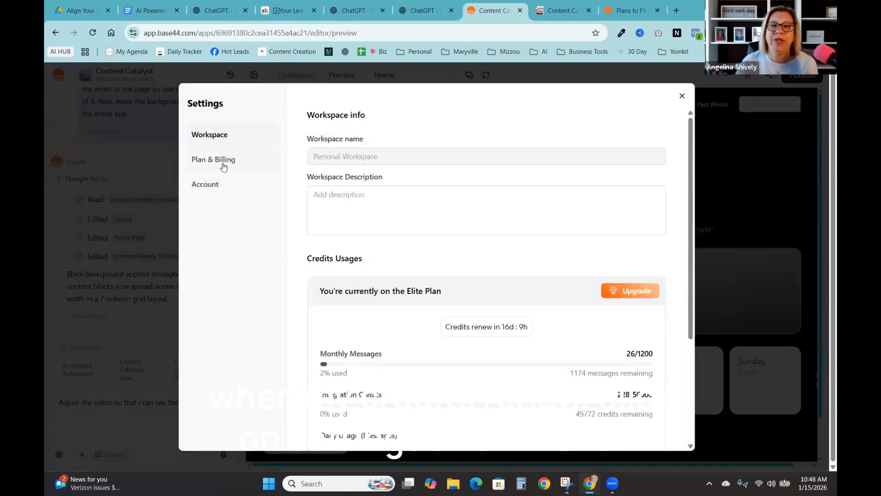
Step: Review the monthly messages, integration credits and daily message usage in the workspace's credit usage section, and close the settings
{"action": "scroll", "coordinate": [403, 298], "scroll_direction": "down", "scroll_amount": 1}
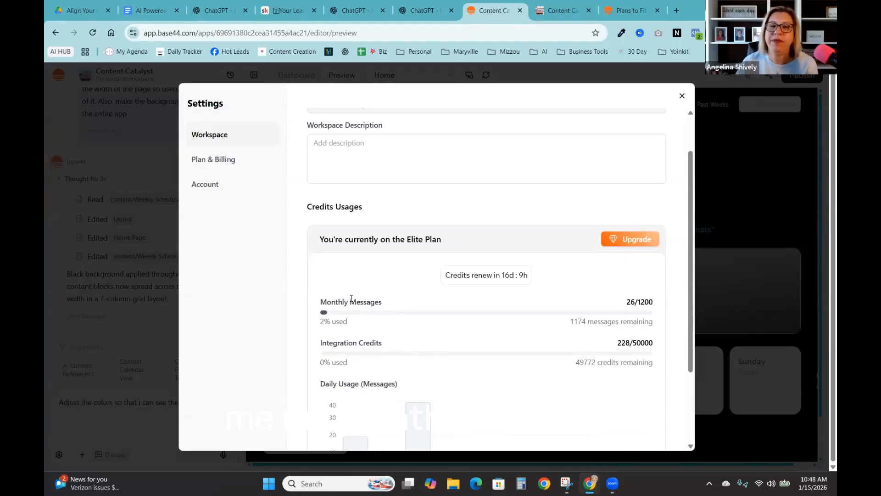
{"action": "left_click_drag", "start_coordinate": [411, 346], "coordinate": [320, 344]}
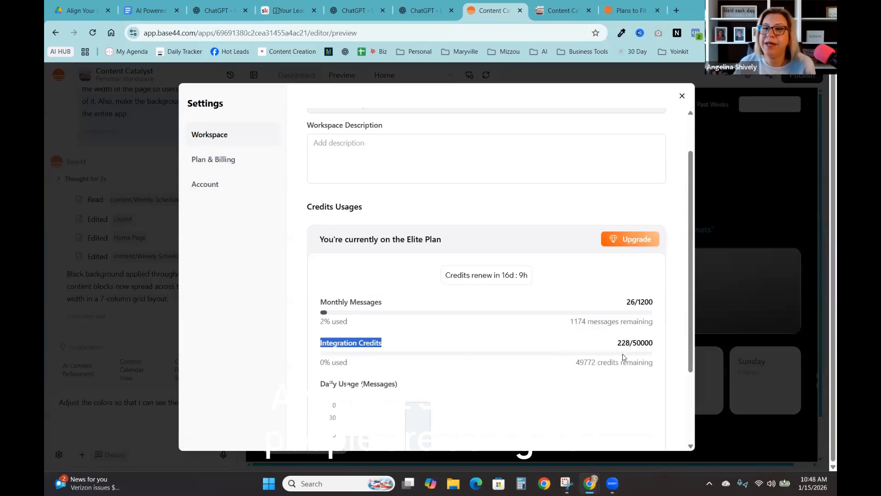
{"action": "left_click_drag", "start_coordinate": [616, 344], "coordinate": [657, 345]}
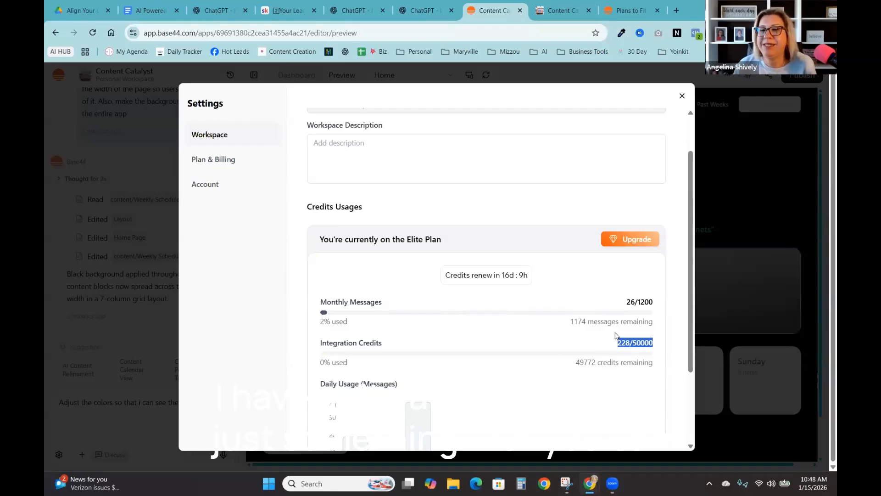
{"action": "scroll", "coordinate": [554, 356], "scroll_direction": "down", "scroll_amount": 3}
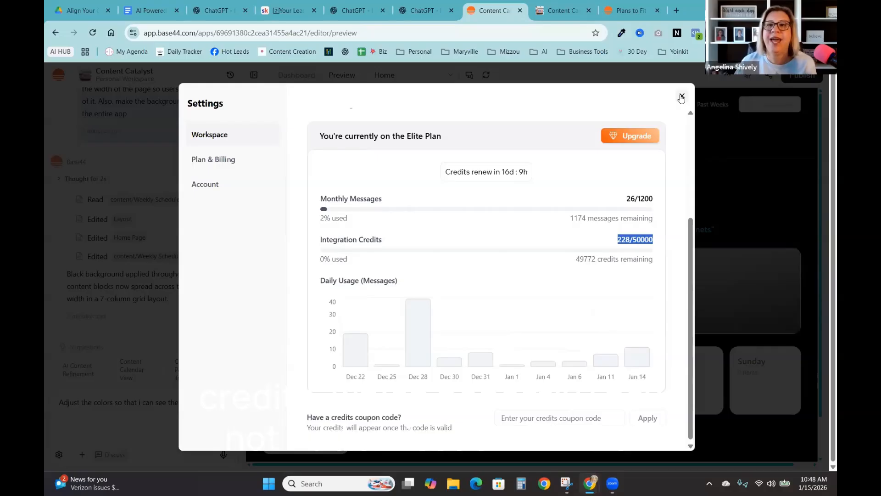
{"action": "left_click", "coordinate": [614, 241]}
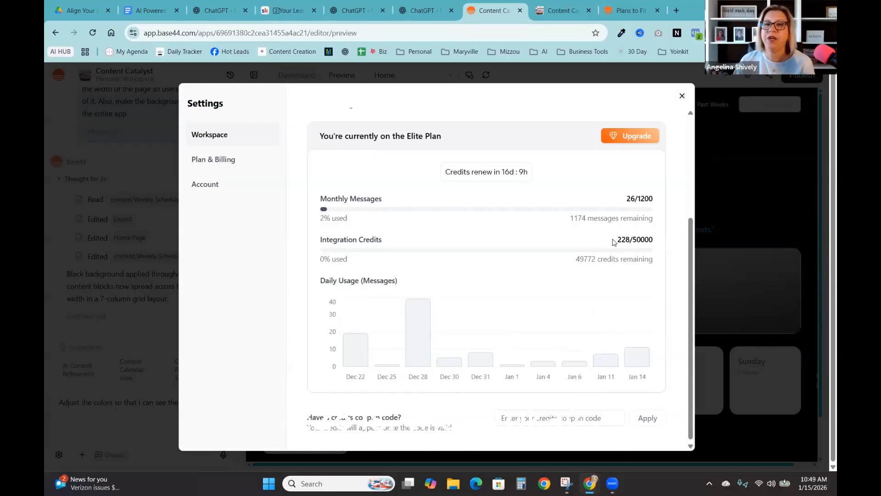
{"action": "left_click", "coordinate": [682, 97]}
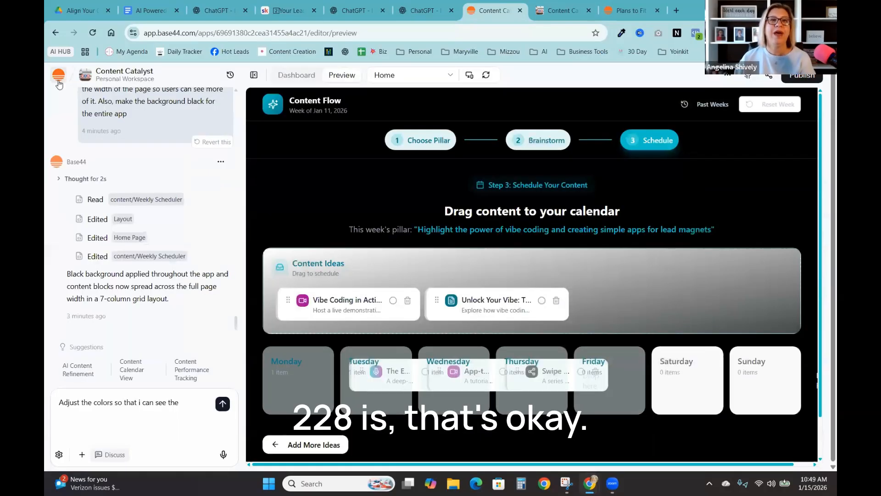